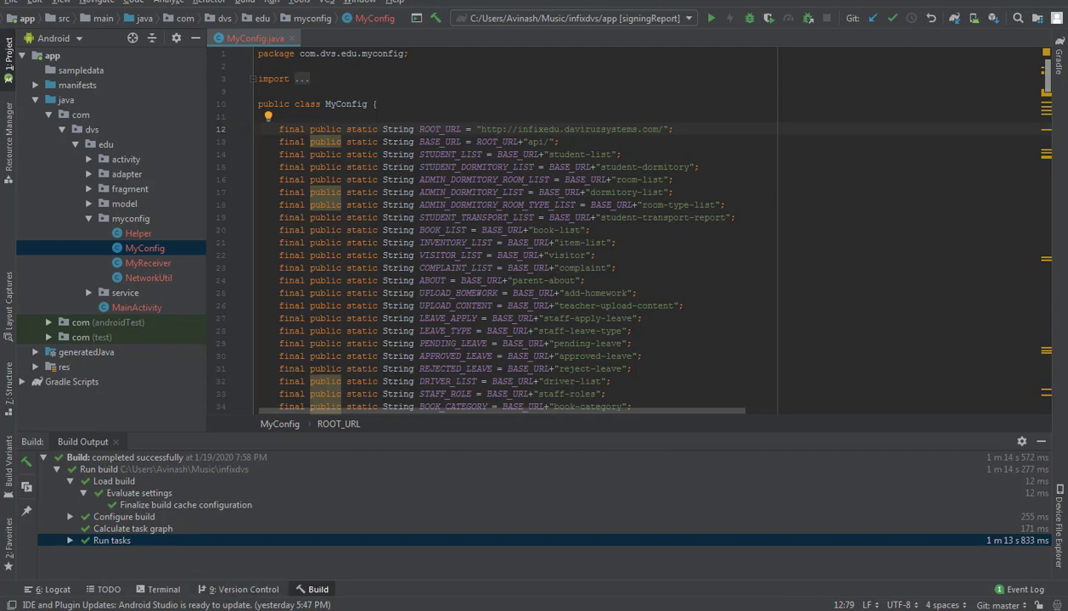
# Switch to the project's app folder in Windows Explorer and open src/main to locate infix_launcher-web.png.
pyautogui.click(110, 578)
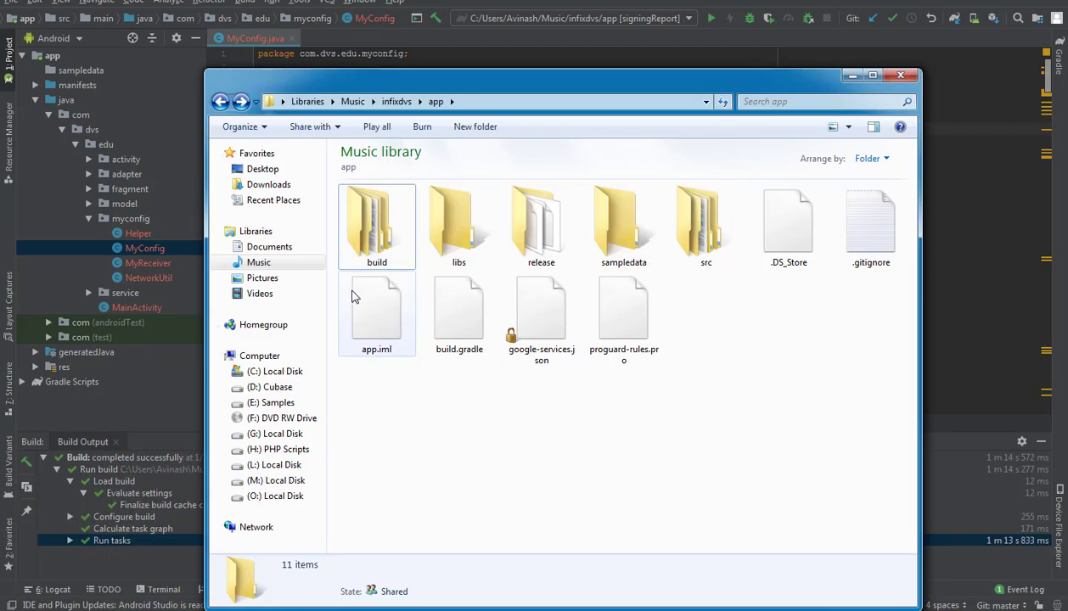
pyautogui.doubleClick(698, 248)
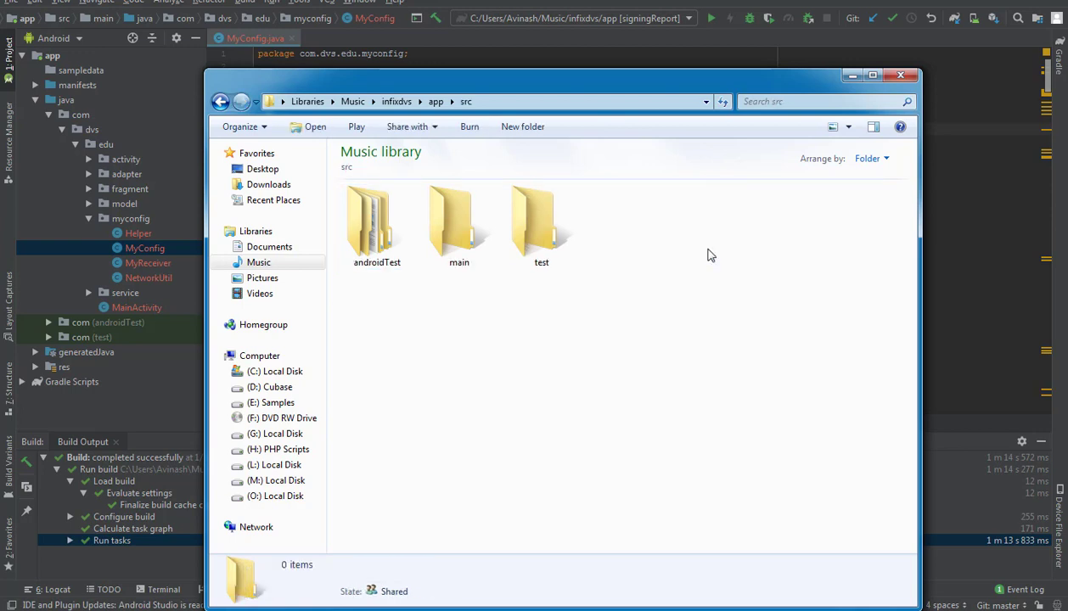
pyautogui.click(456, 257)
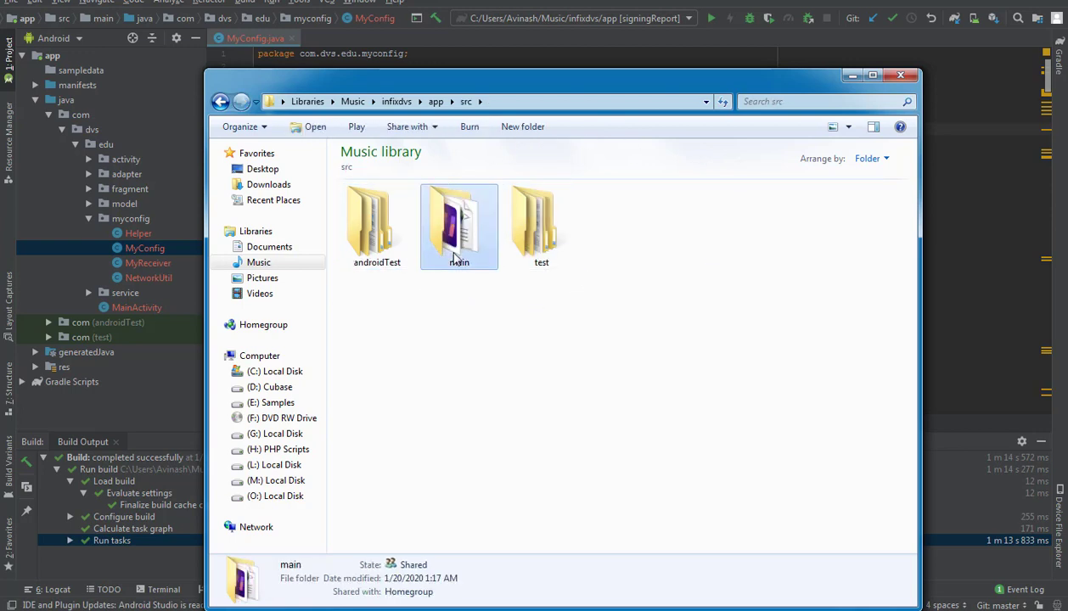
pyautogui.doubleClick(456, 256)
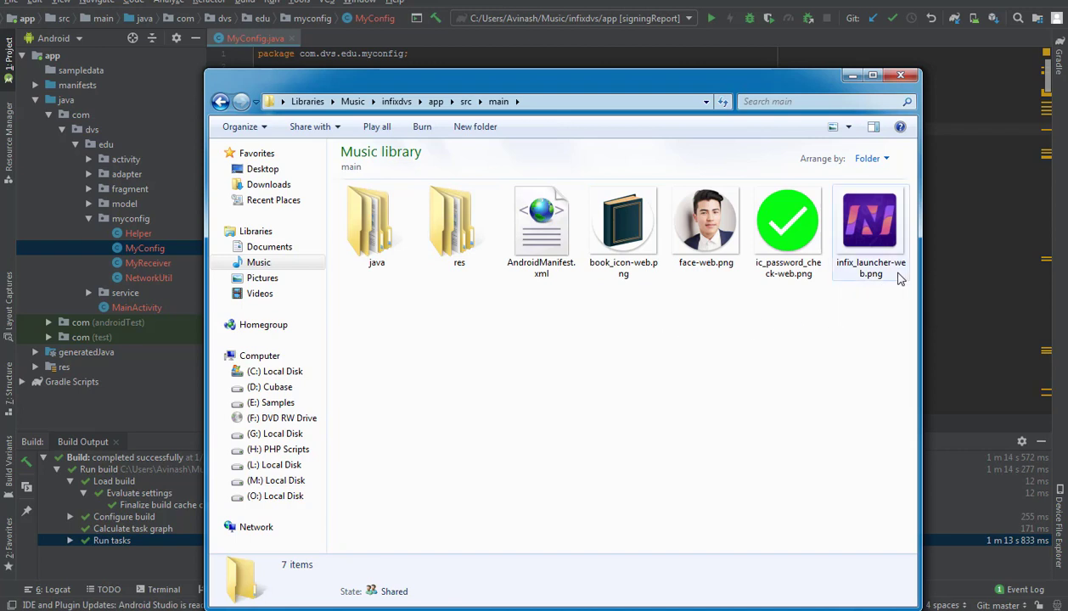
pyautogui.moveTo(884, 273)
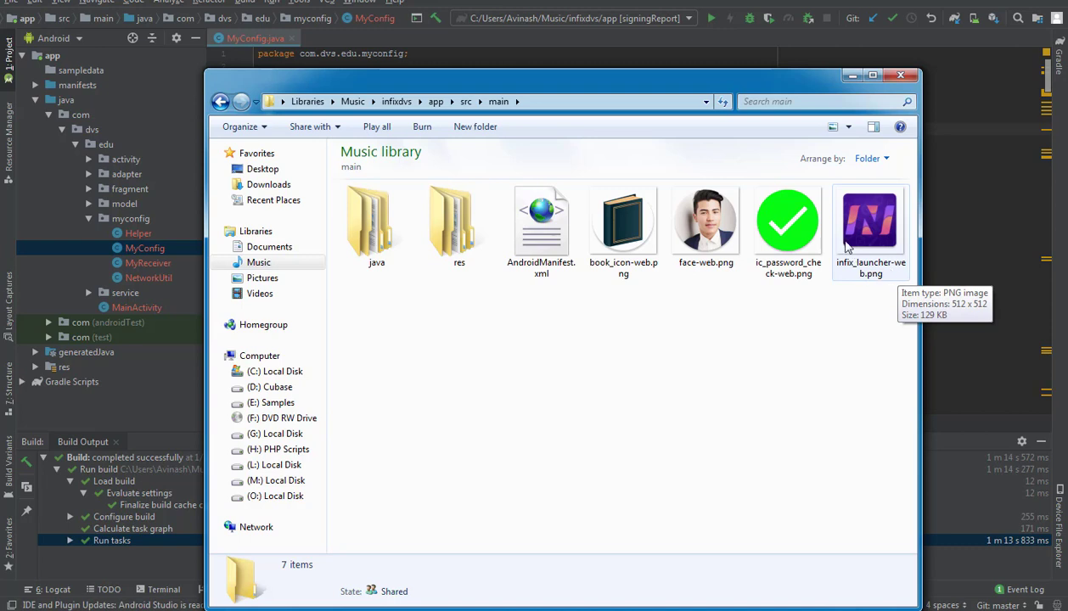
# Look into the res folder for its mipmap image folders, and return to the main folder.
pyautogui.click(457, 245)
pyautogui.doubleClick(456, 245)
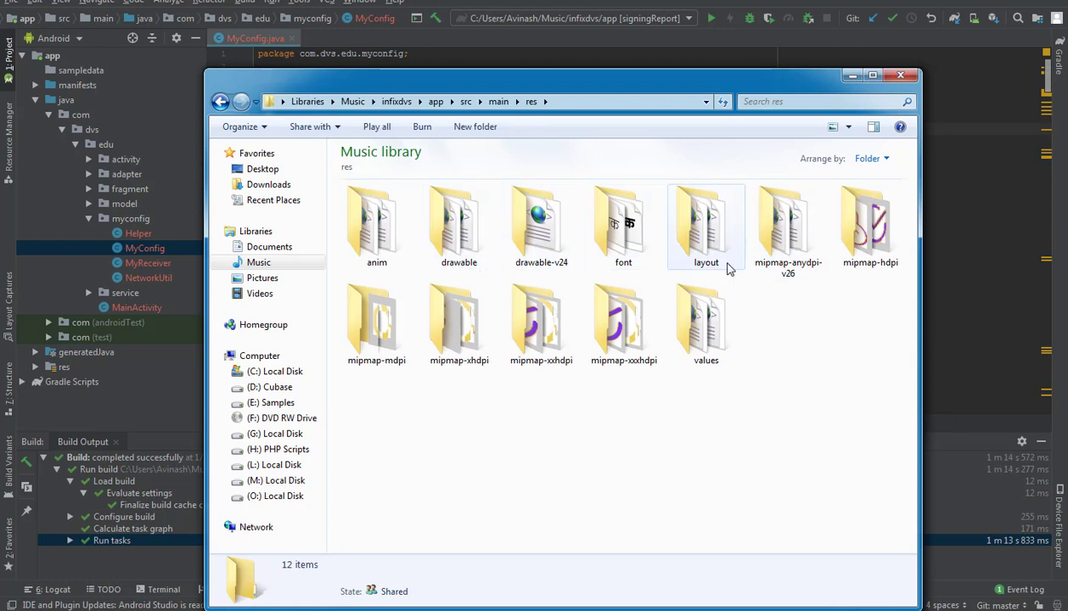
pyautogui.click(220, 102)
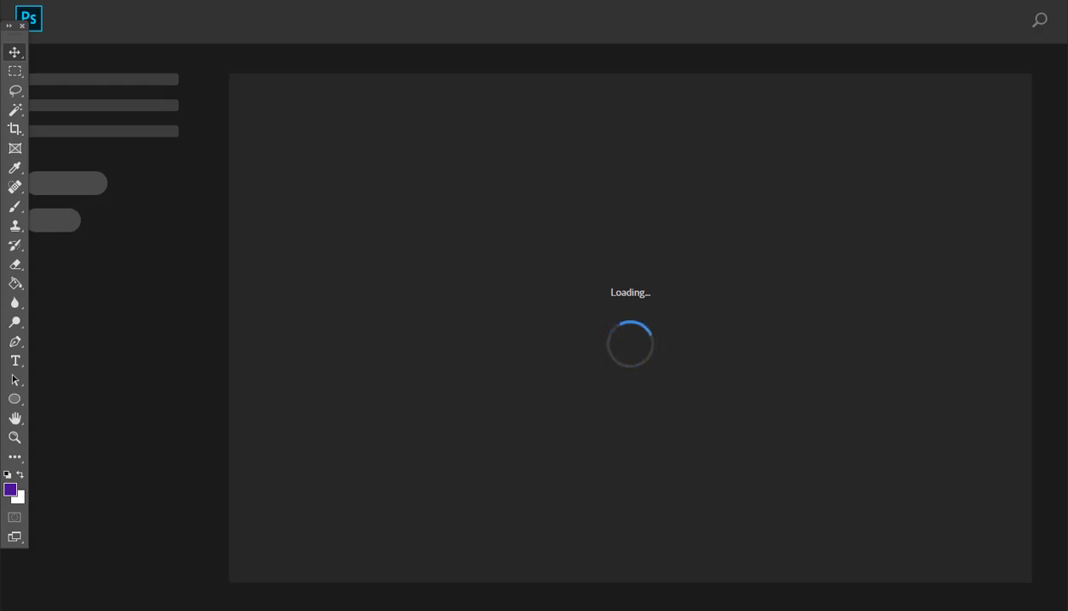
# Close the Infix Edu videos folder and open infix_launcher-web.png from the main folder in Photoshop.
pyautogui.moveTo(239, 546)
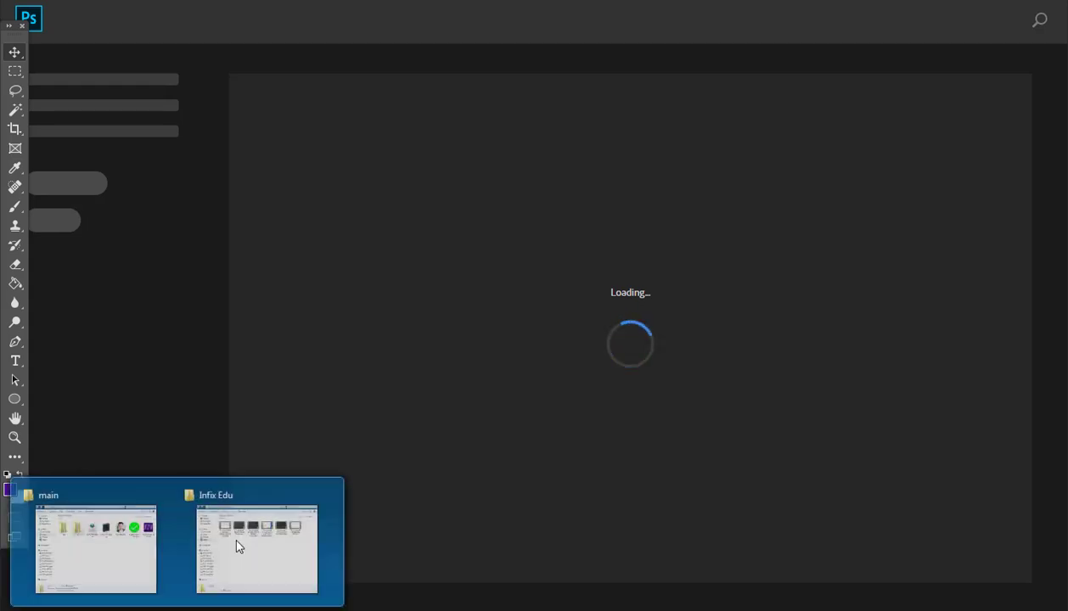
pyautogui.click(291, 534)
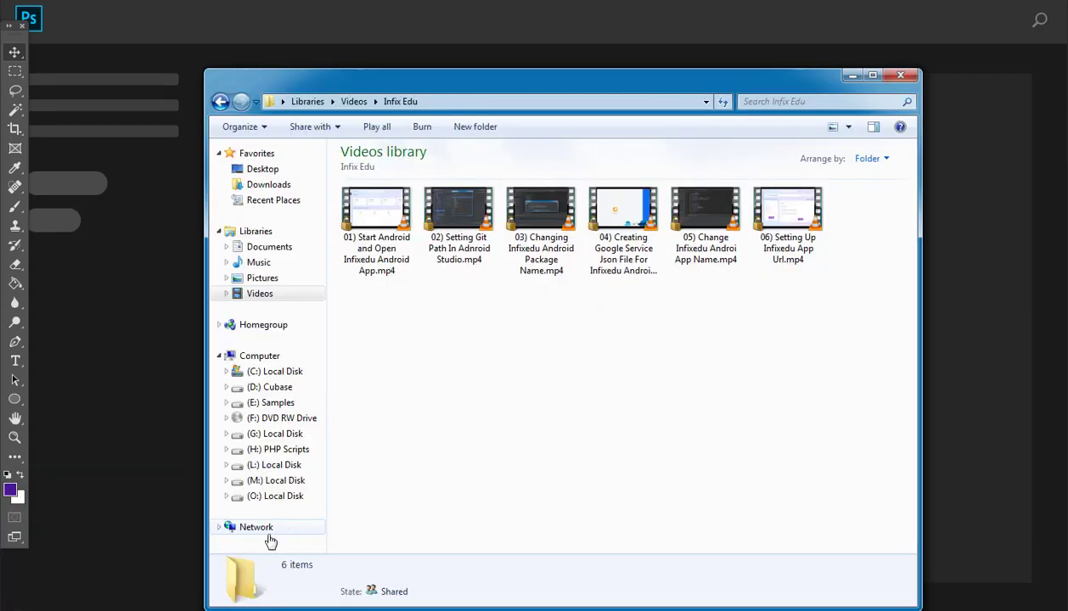
pyautogui.click(902, 76)
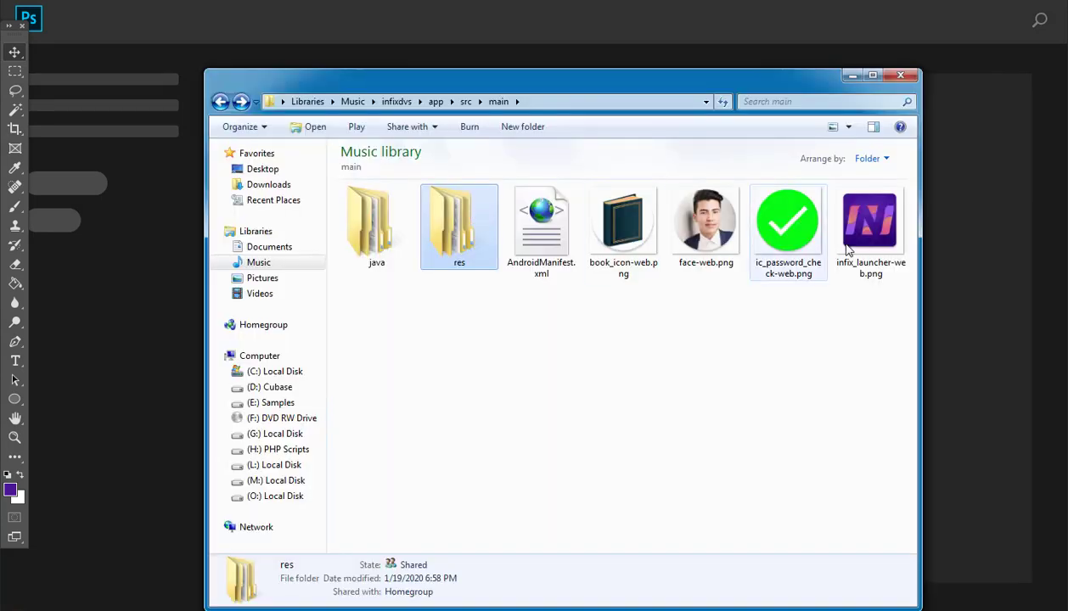
pyautogui.moveTo(846, 247); pyautogui.dragTo(130, 95)
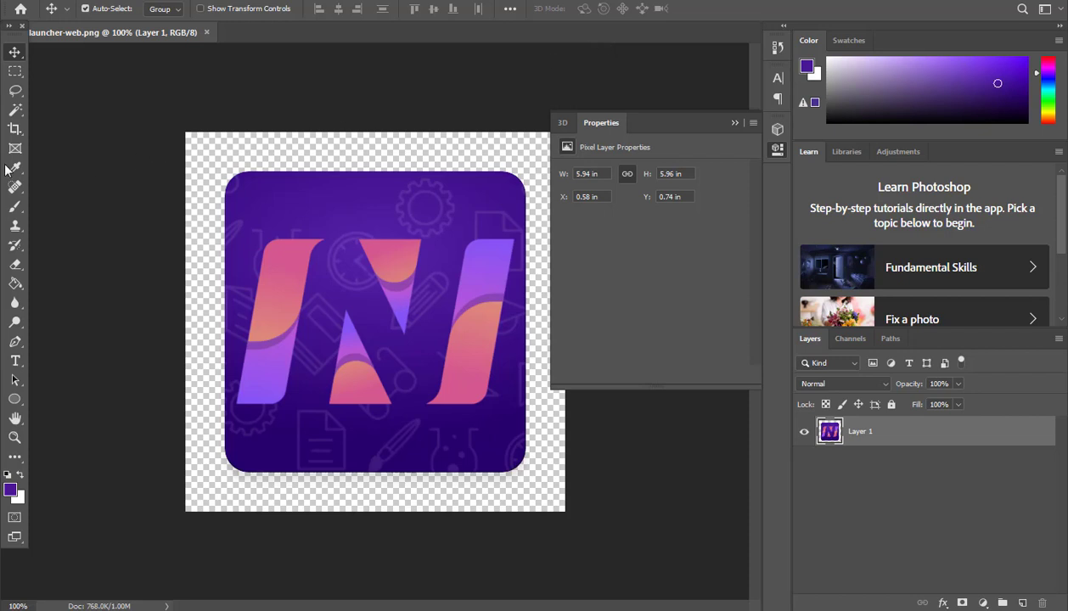
# Draw a black rectangle over the launcher icon and stretch it to about 408 × 409 px so it covers the icon's edges.
pyautogui.moveTo(14, 399); pyautogui.dragTo(42, 391)
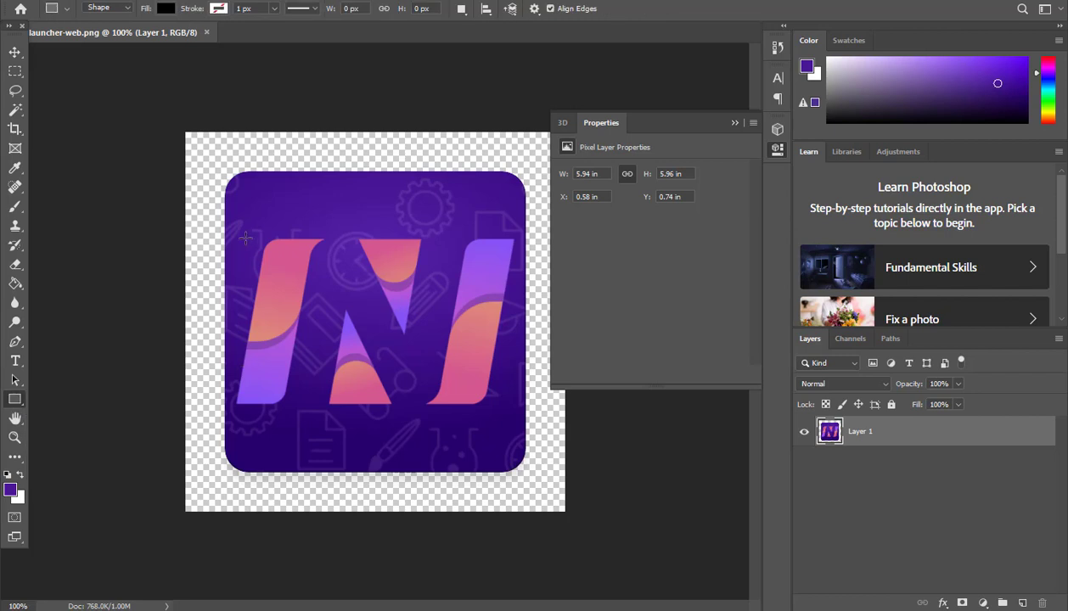
pyautogui.moveTo(232, 176); pyautogui.dragTo(521, 469)
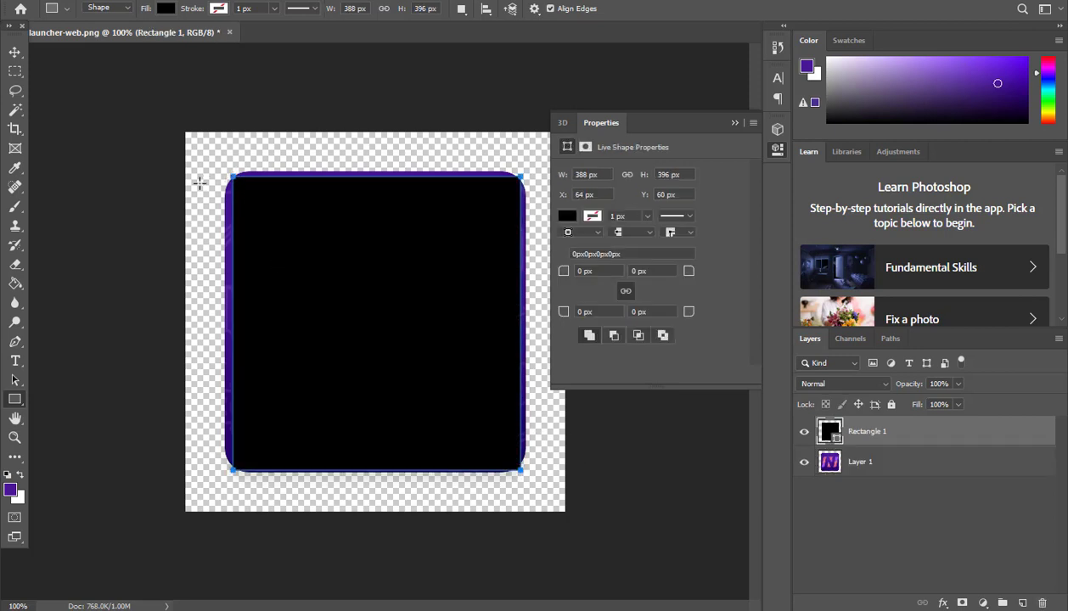
pyautogui.click(15, 53)
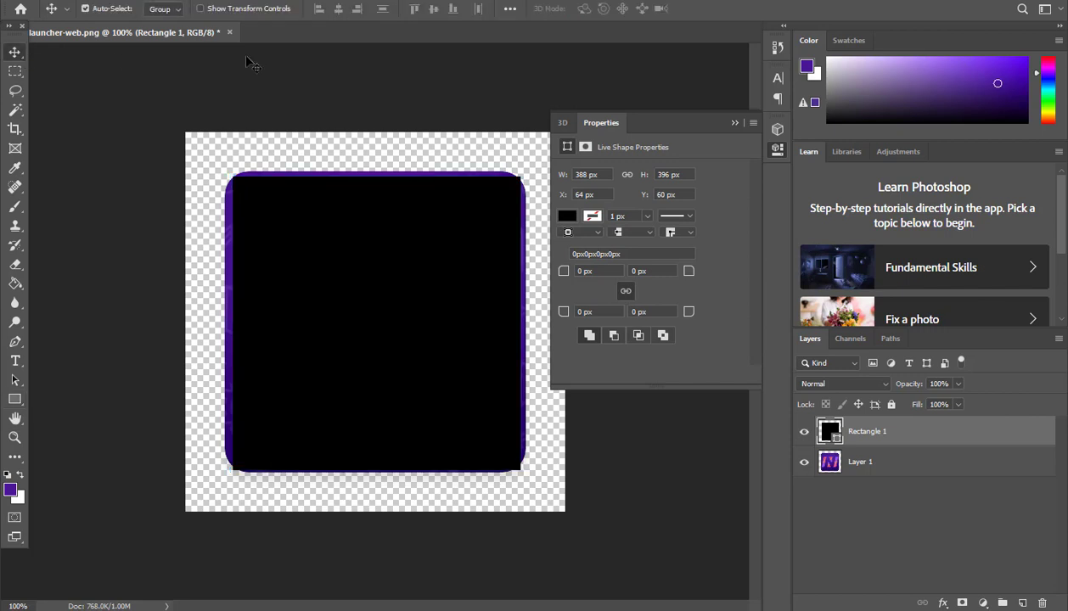
pyautogui.hotkey('ctrl', 't')
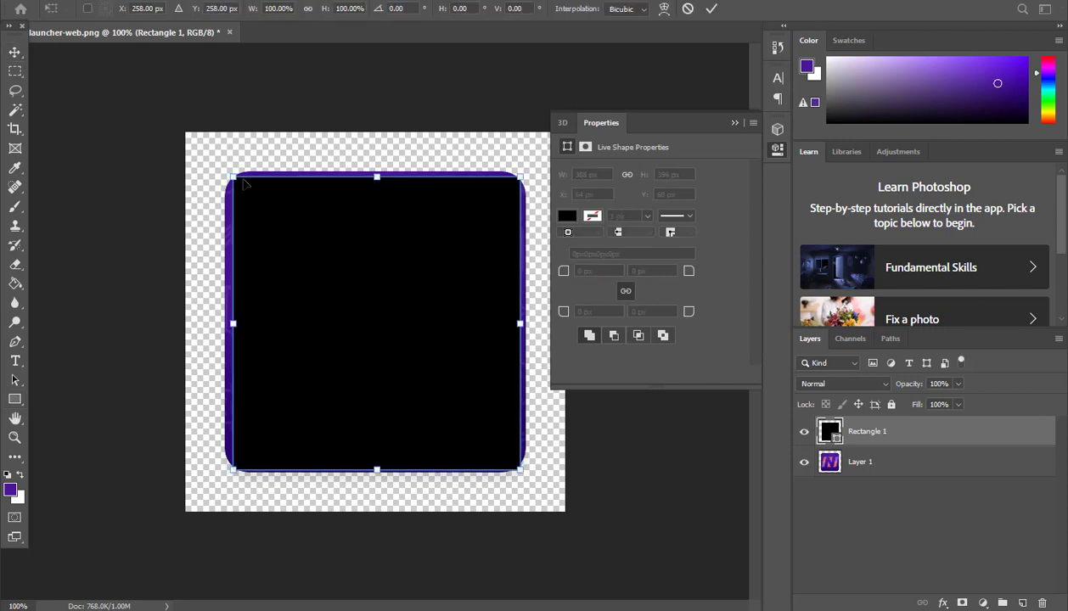
pyautogui.moveTo(231, 176); pyautogui.dragTo(226, 171)
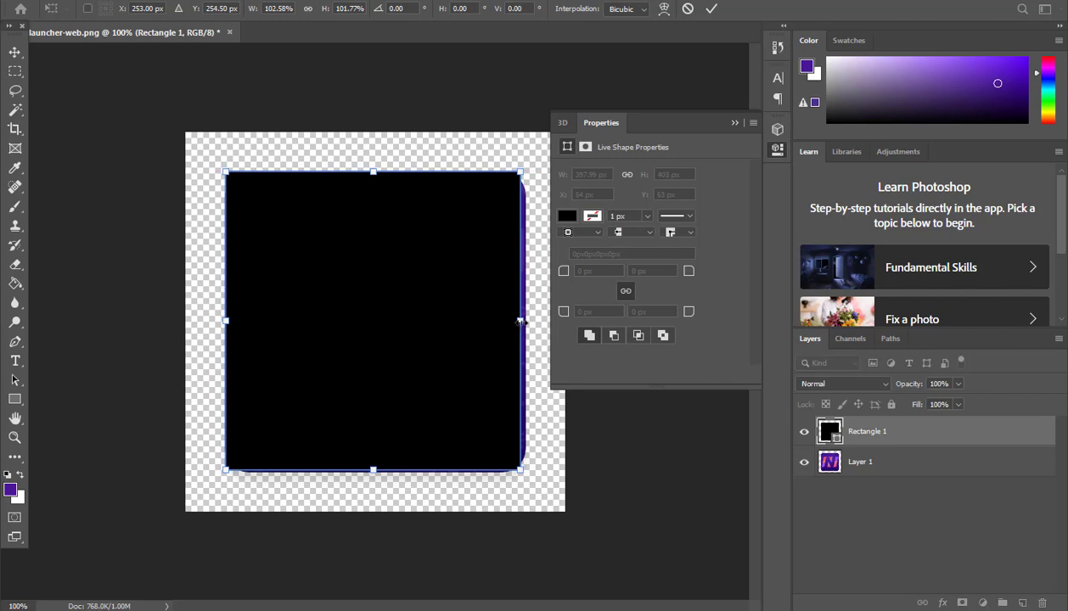
pyautogui.moveTo(522, 321); pyautogui.dragTo(529, 321)
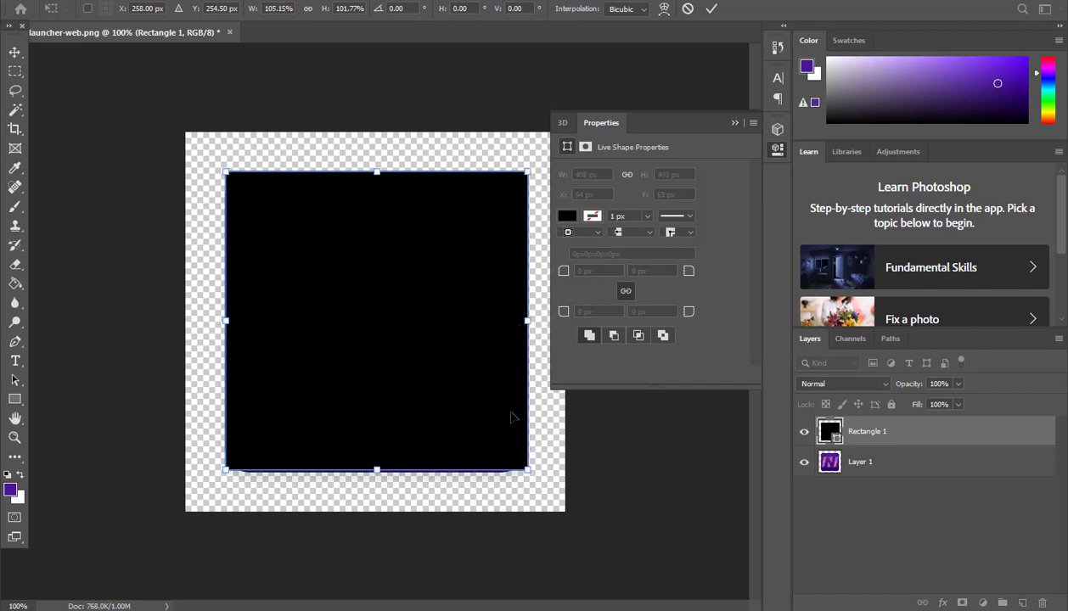
pyautogui.moveTo(377, 472); pyautogui.dragTo(378, 474)
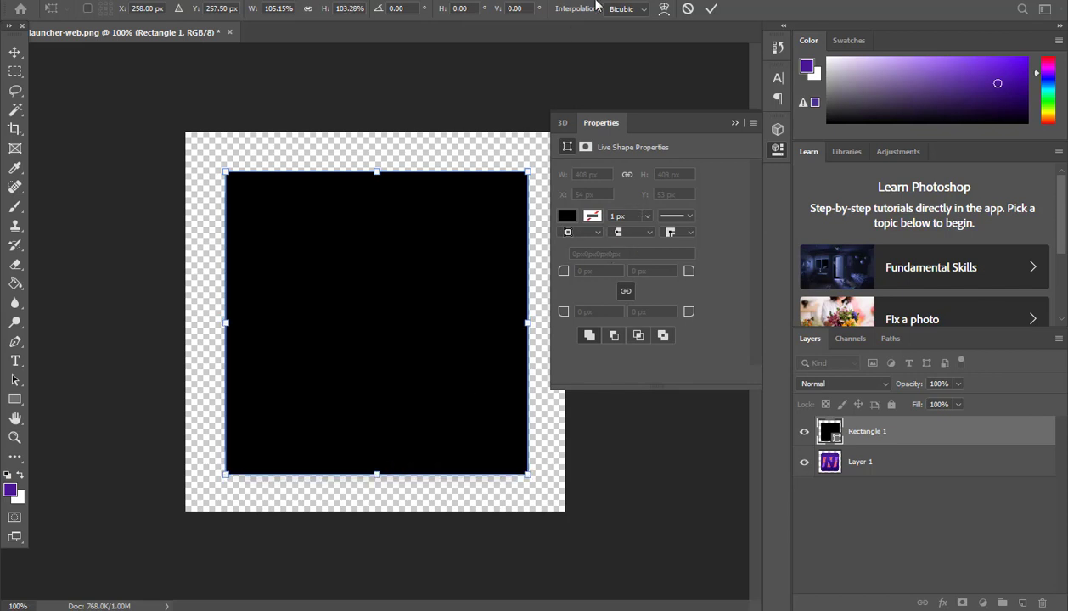
pyautogui.click(712, 8)
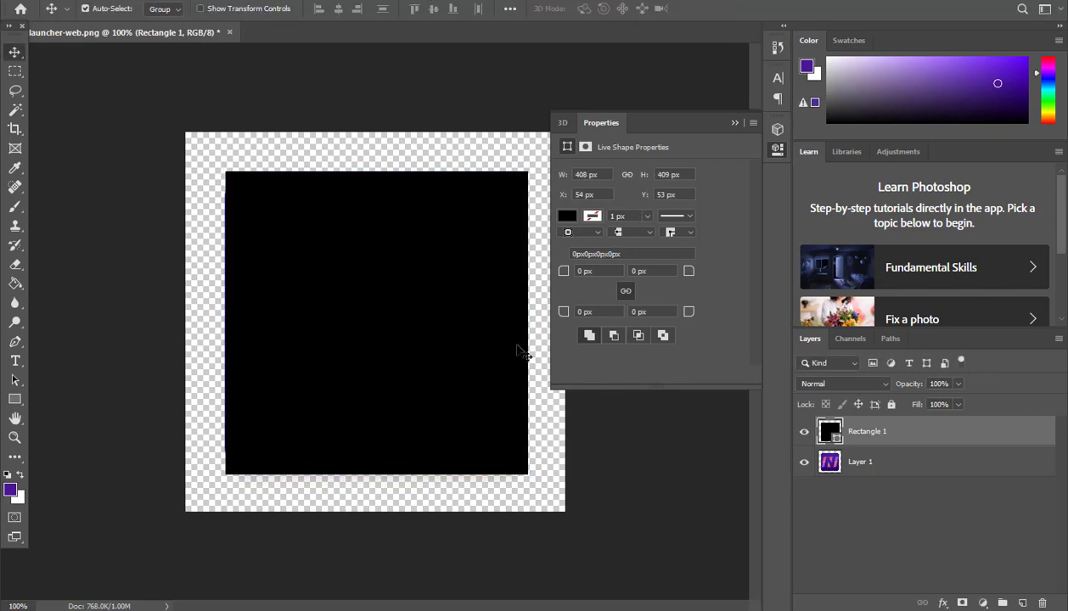
# Round all four corners of the black rectangle to 30 px so they match the icon's corners.
pyautogui.click(566, 271)
pyautogui.press('Return')
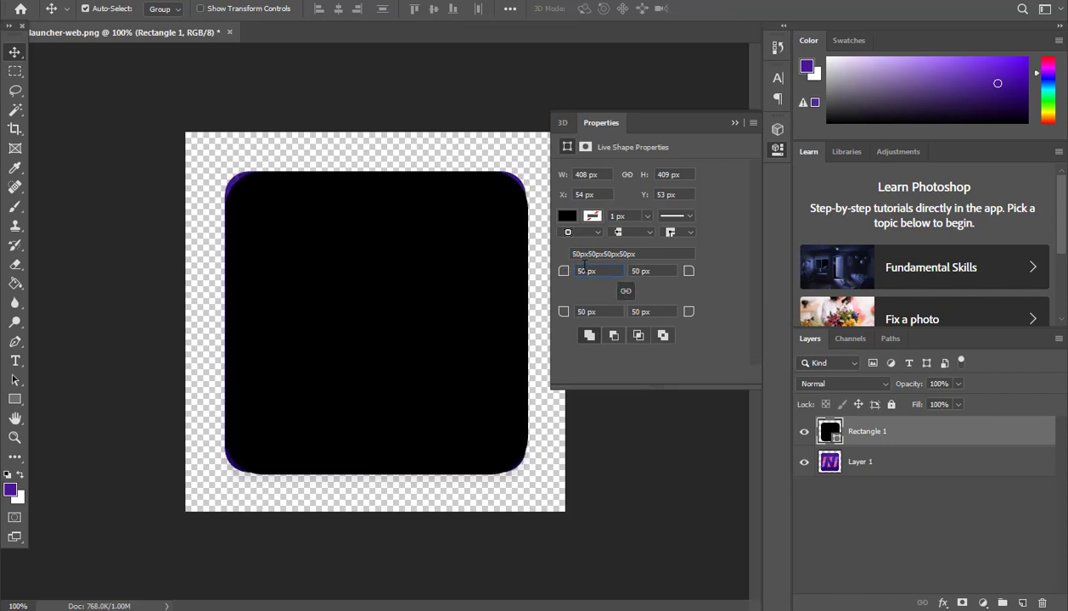
pyautogui.doubleClick(584, 270)
pyautogui.write('30')
pyautogui.press('Return')
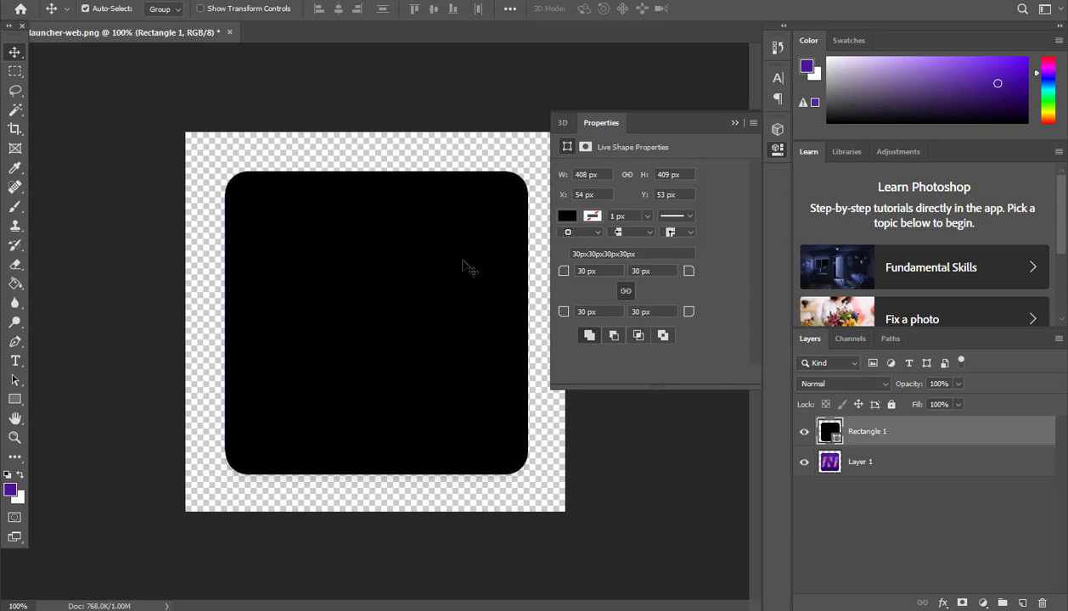
# In Windows Explorer, examine the images in res/mipmap-anydpi-v26 and res/mipmap-hdpi, and return to Photoshop.
pyautogui.hotkey('alt', 'Tab')
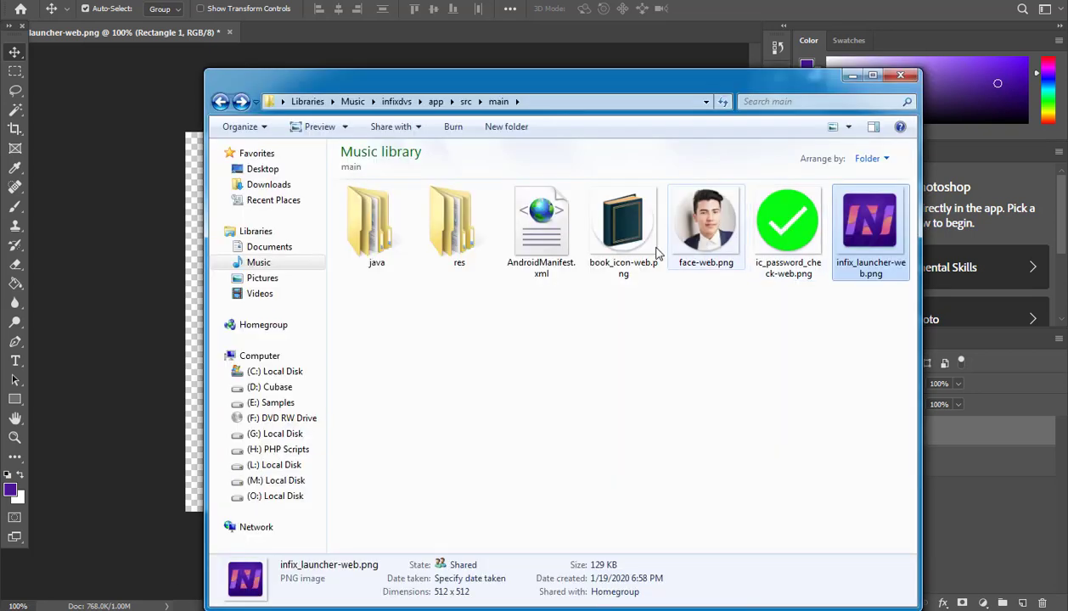
pyautogui.doubleClick(491, 240)
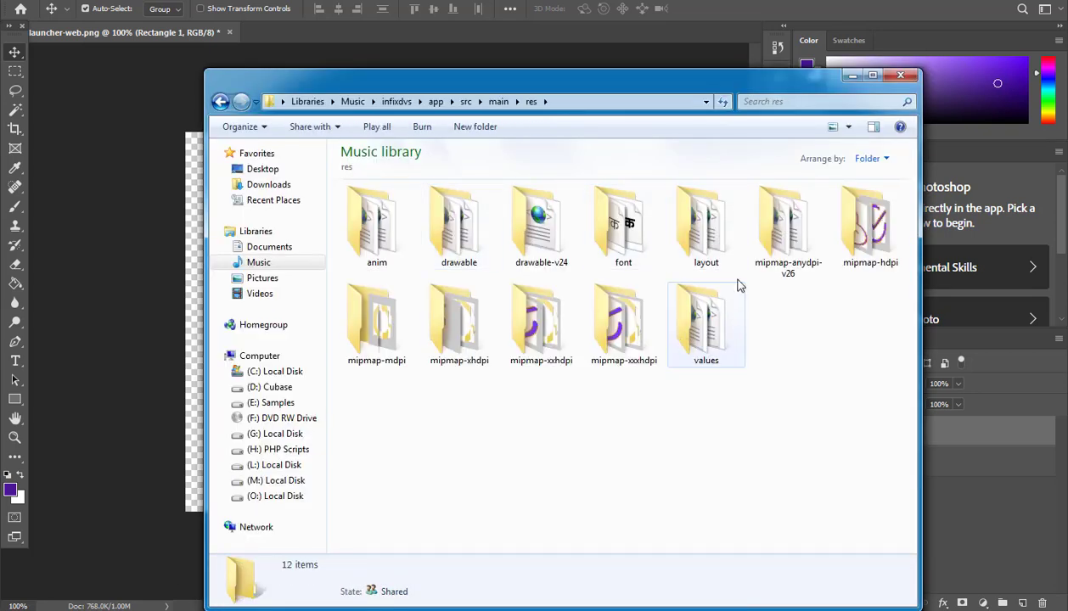
pyautogui.doubleClick(786, 245)
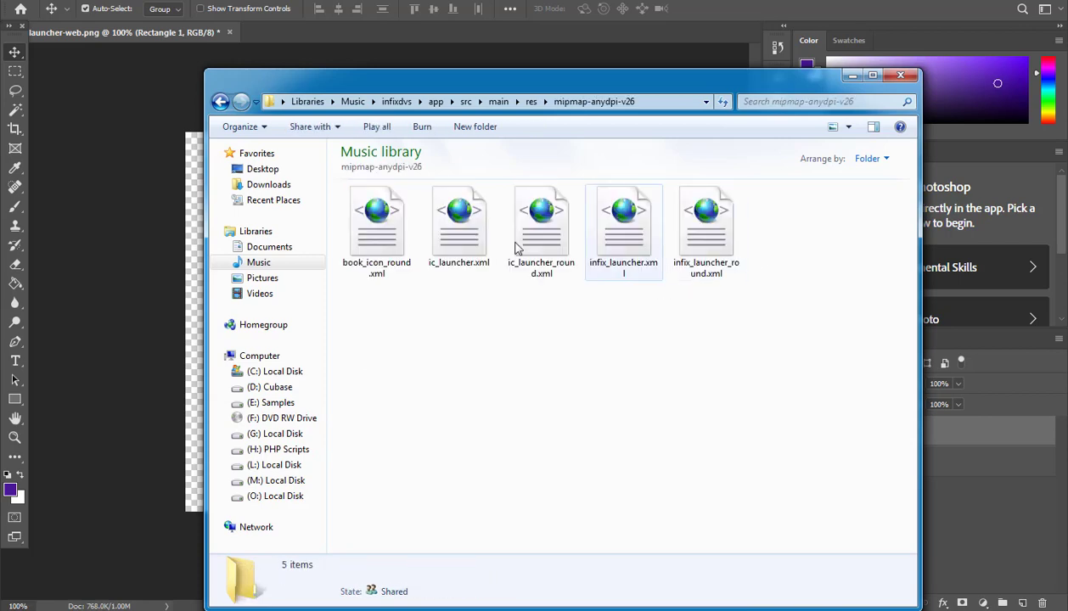
pyautogui.click(220, 101)
pyautogui.doubleClick(875, 246)
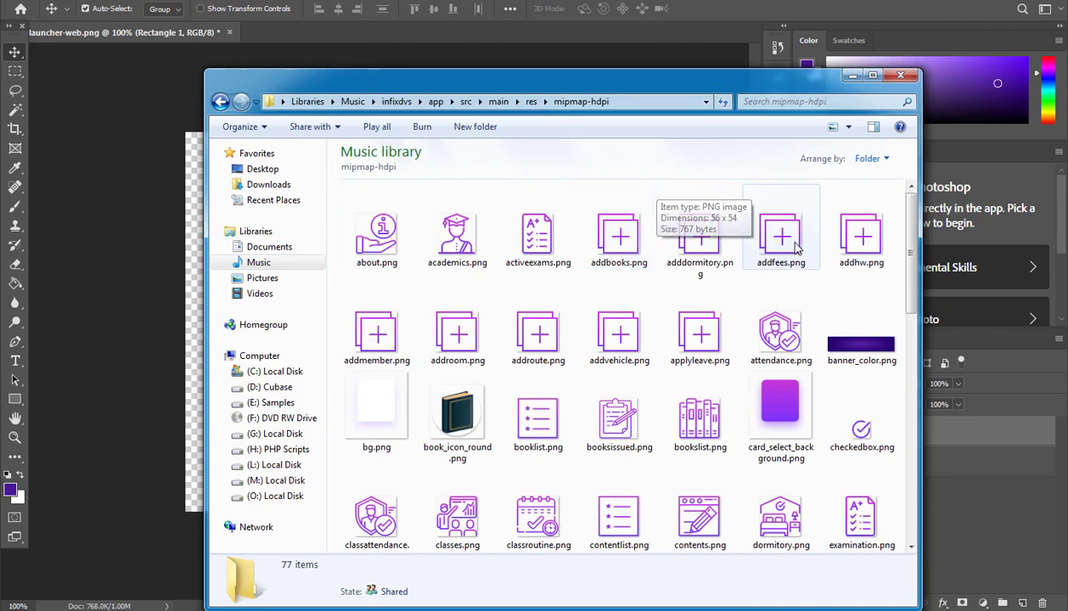
pyautogui.moveTo(909, 255); pyautogui.dragTo(921, 483)
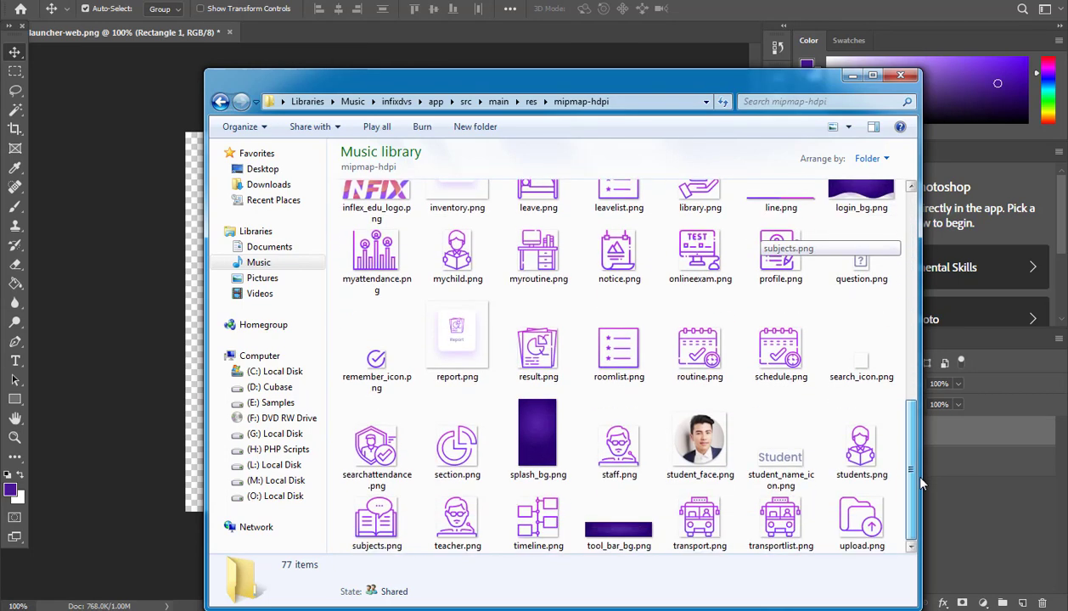
pyautogui.click(853, 76)
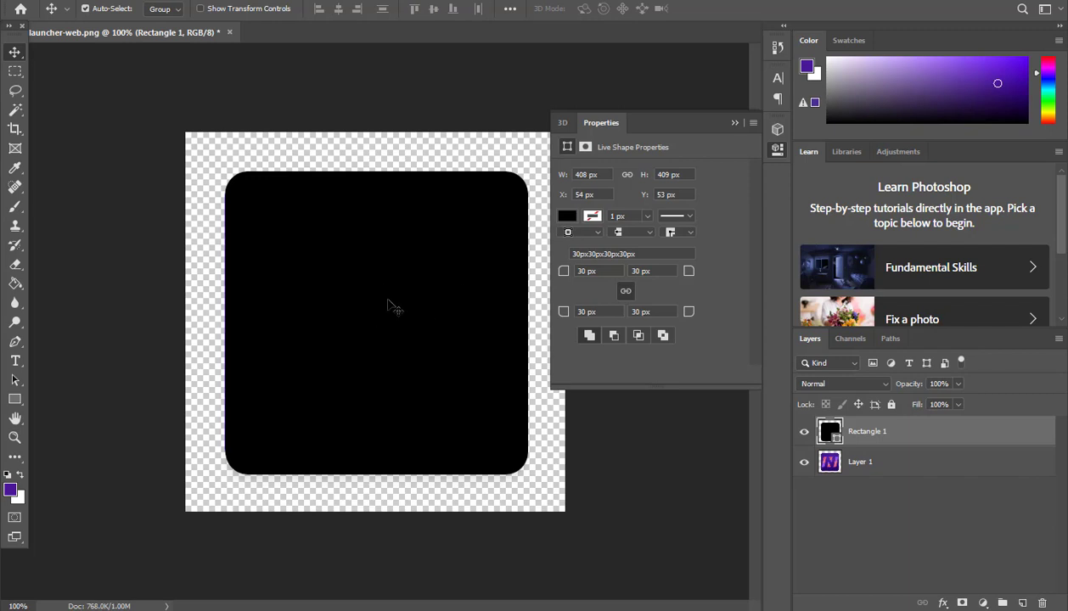
# Shift the rectangle down to expose the icon's background and fill the shape with the purple 471696 sampled from it.
pyautogui.moveTo(365, 272); pyautogui.dragTo(357, 320)
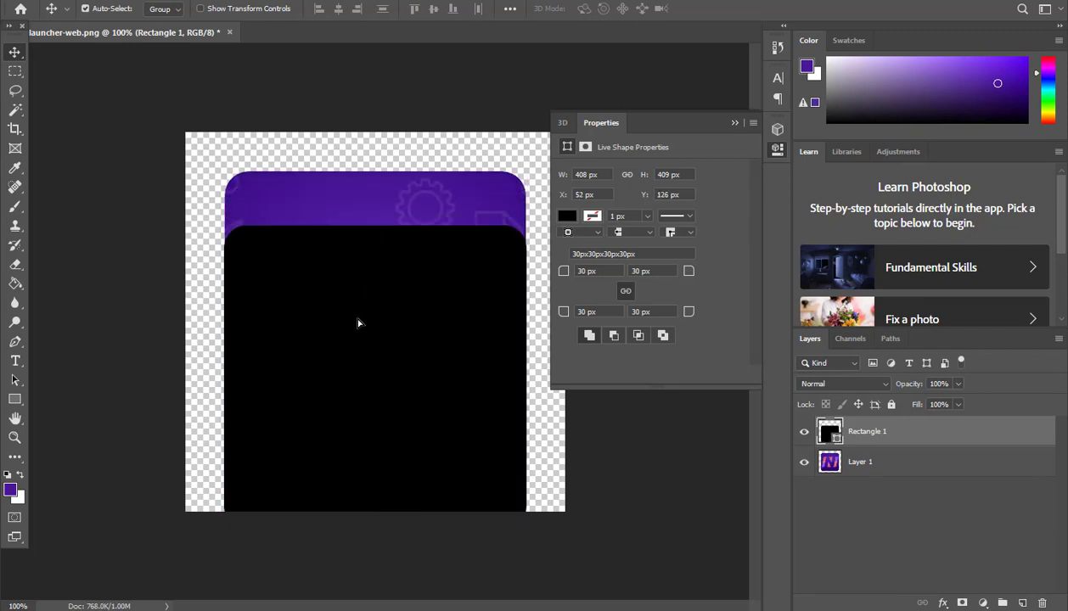
pyautogui.doubleClick(836, 438)
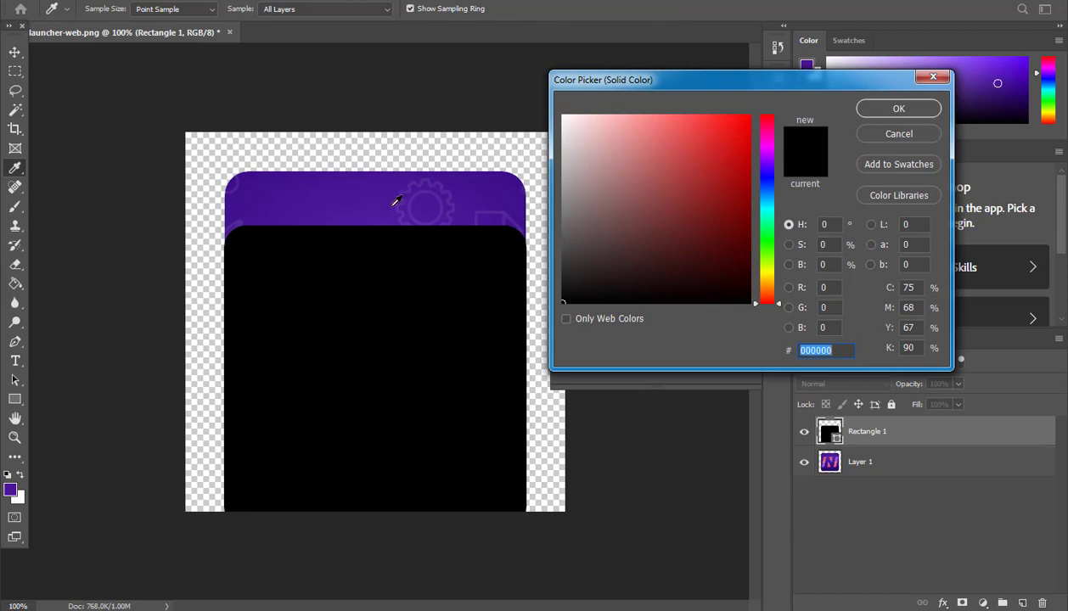
pyautogui.click(334, 187)
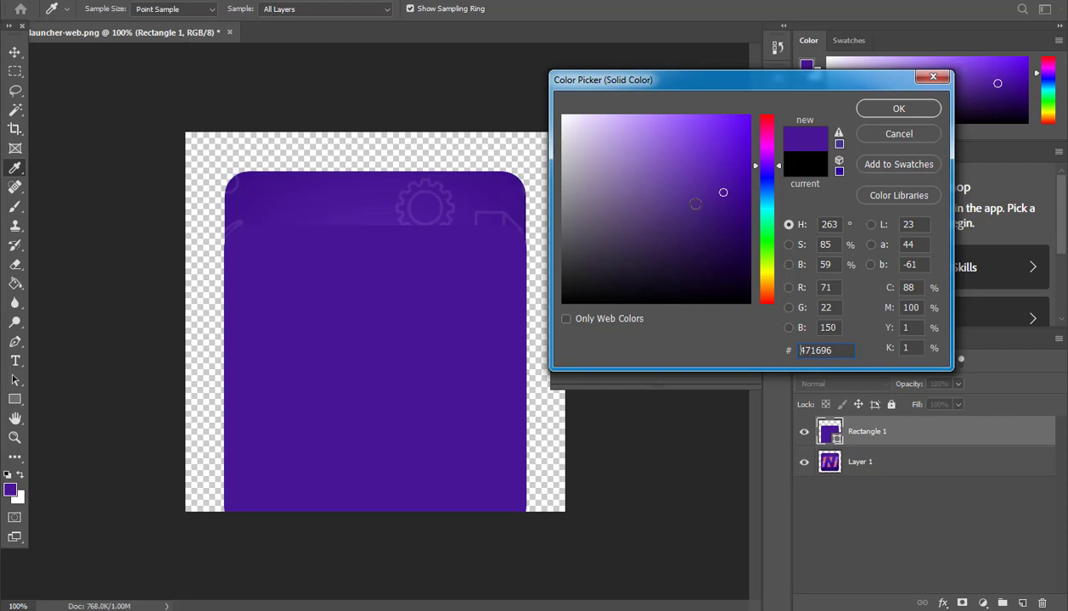
pyautogui.click(901, 109)
# Move the purple rectangle back over the icon to about X 52 px, Y 53 px and hide the original icon layer.
pyautogui.press('v')
pyautogui.moveTo(327, 298); pyautogui.dragTo(341, 288)
pyautogui.click(804, 463)
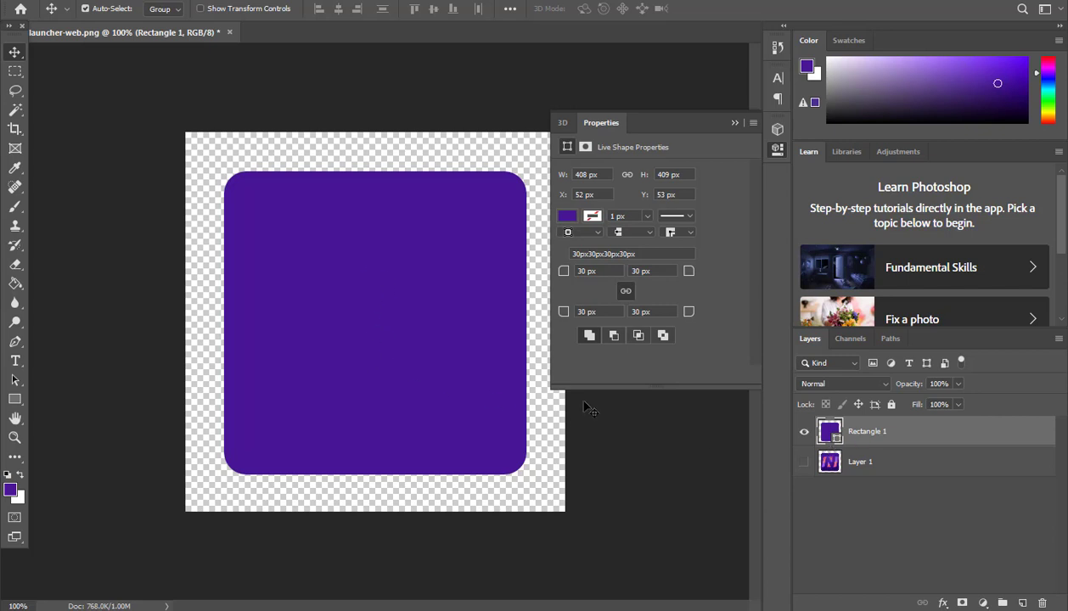
# Compare the original icon with the purple rectangle by switching layer visibility, ending with only the rectangle shown.
pyautogui.click(804, 432)
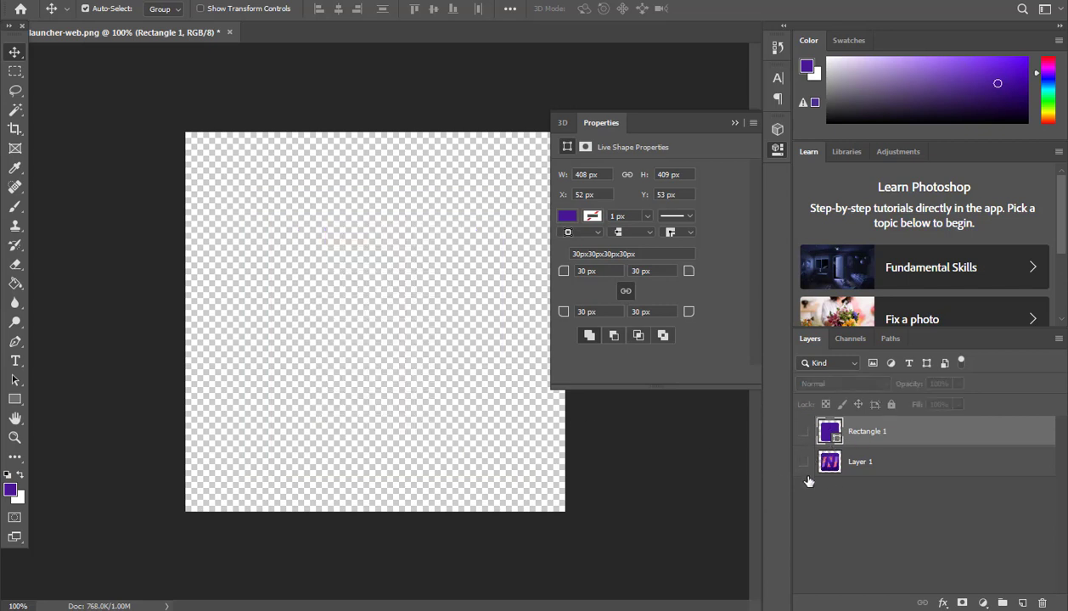
pyautogui.click(804, 462)
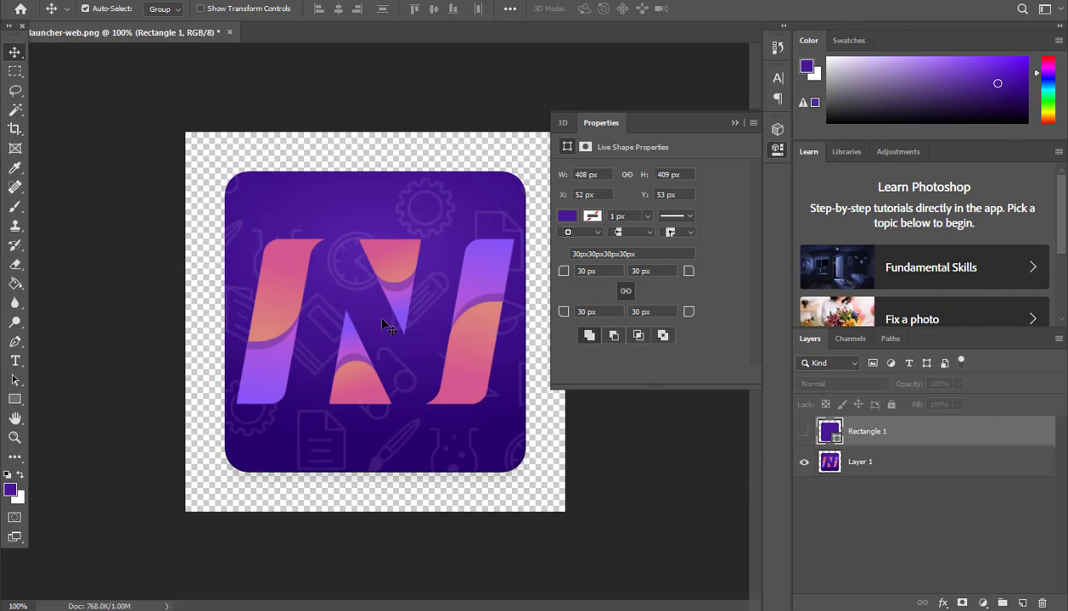
pyautogui.click(803, 432)
pyautogui.click(804, 462)
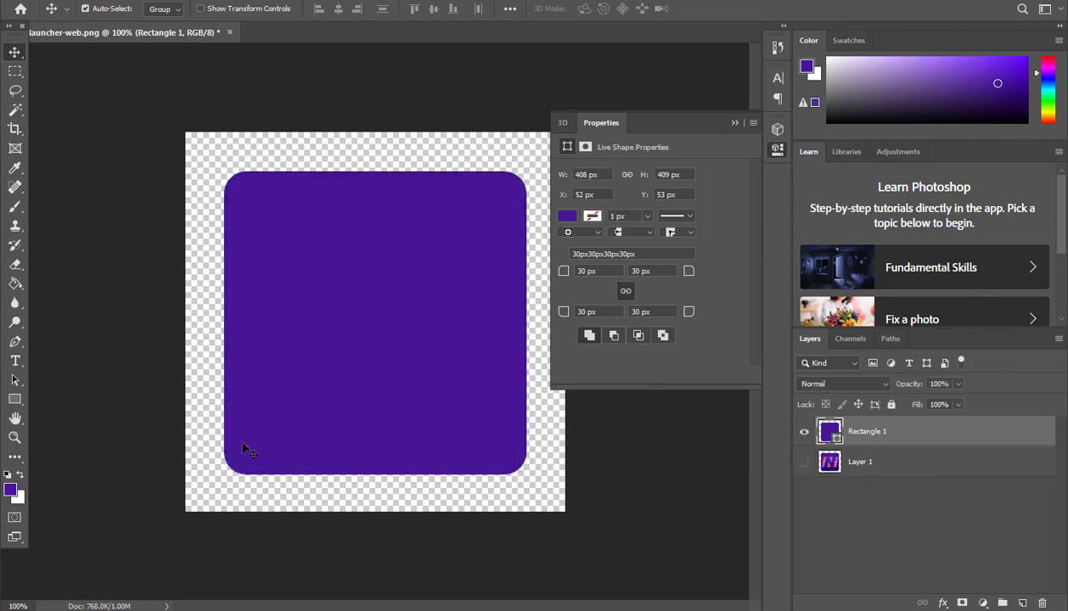
# Add the text DVS SCHOOL in Arial Black, 58.74 pt, split it onto two lines, and move it onto the purple rectangle.
pyautogui.click(14, 361)
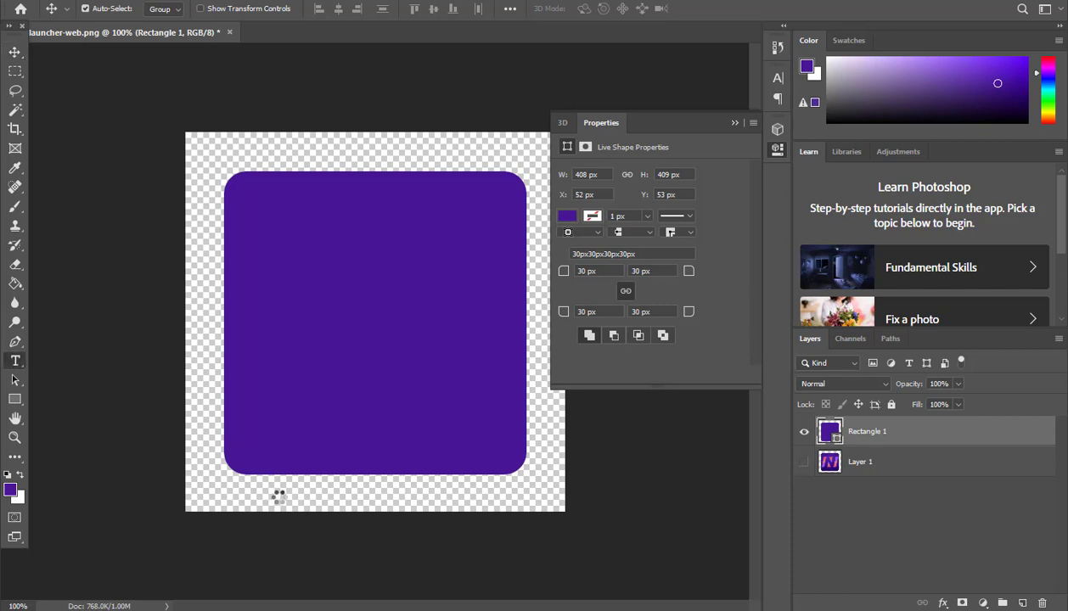
pyautogui.click(602, 465)
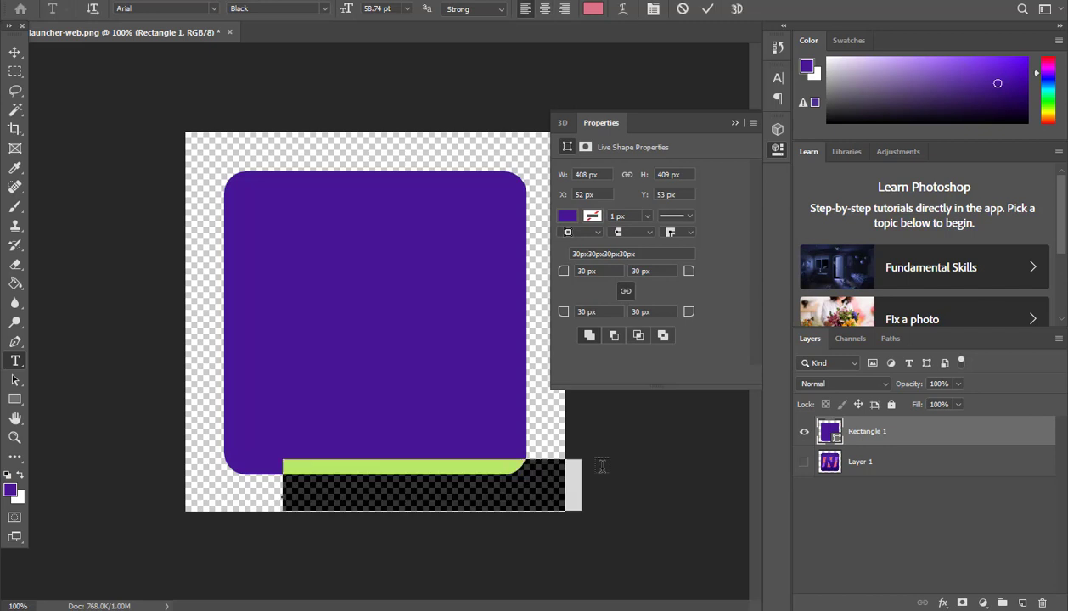
pyautogui.write('d')
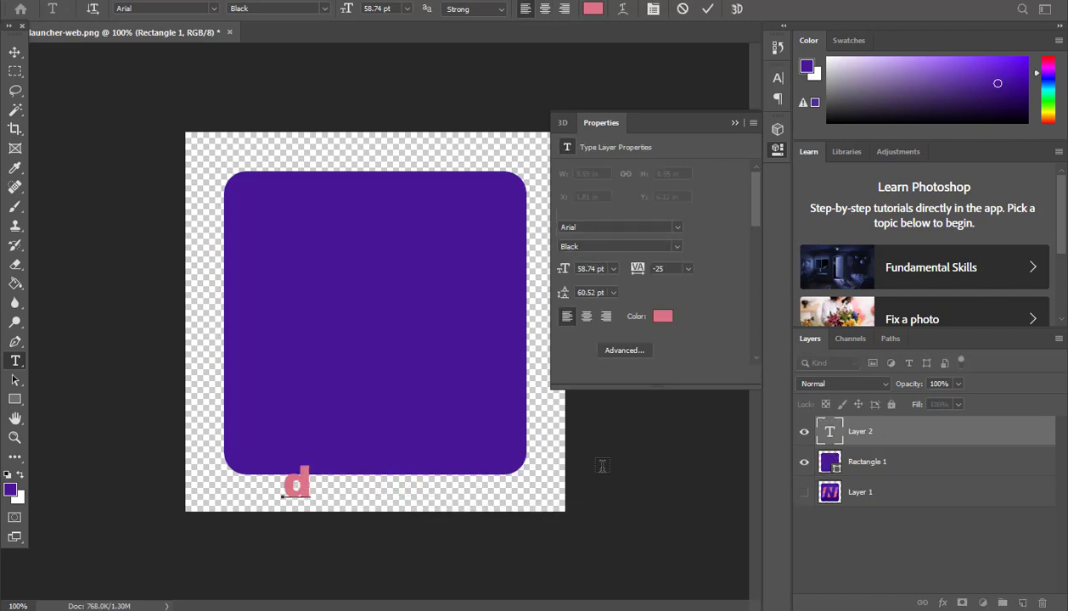
pyautogui.press('BackSpace')
pyautogui.write('DV')
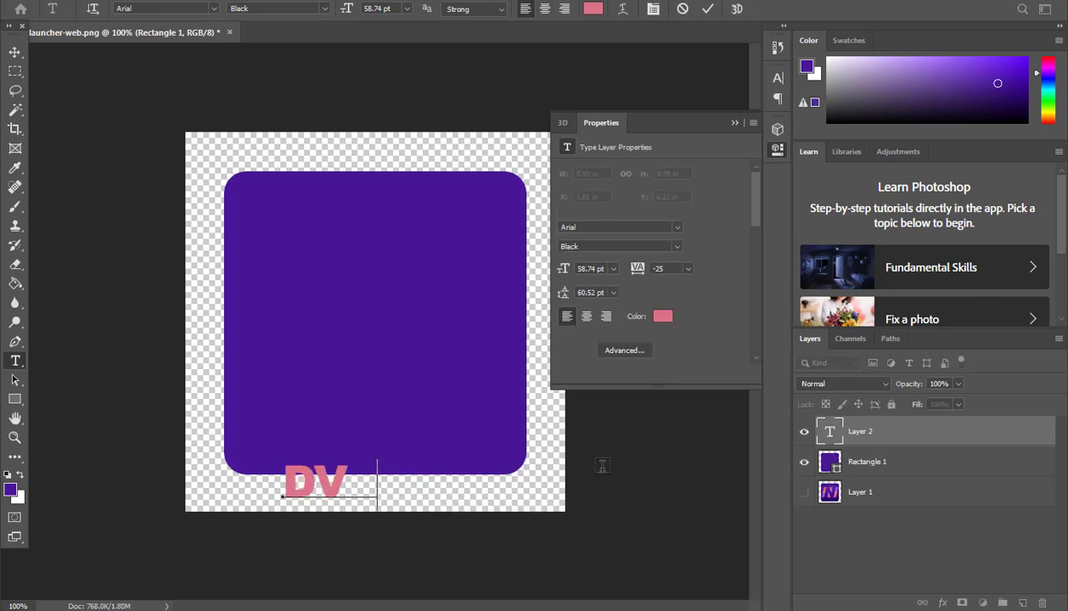
pyautogui.write('S  SCHO')
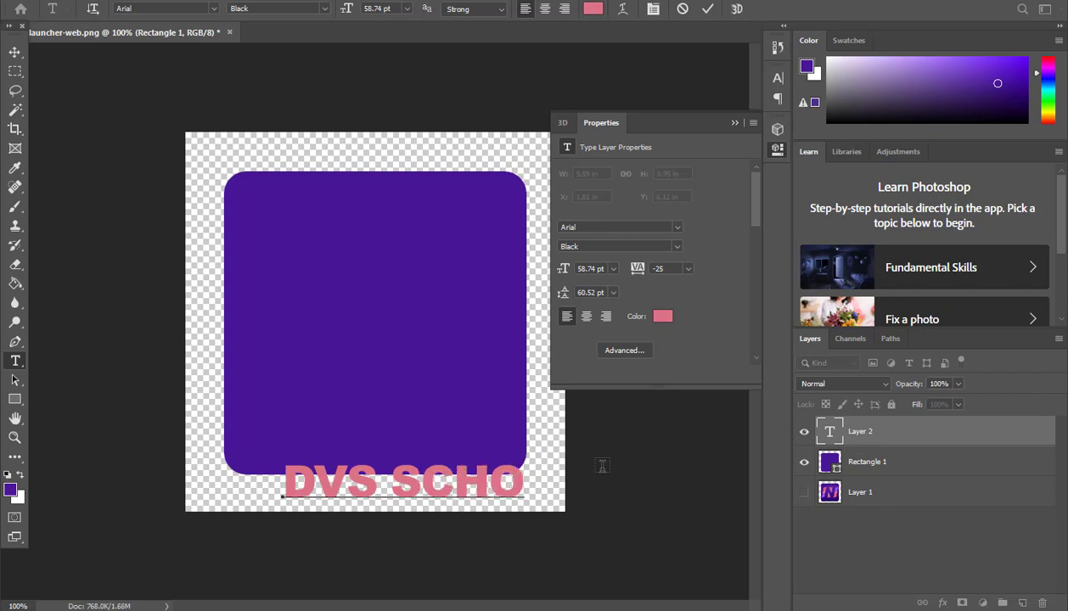
pyautogui.write('OL')
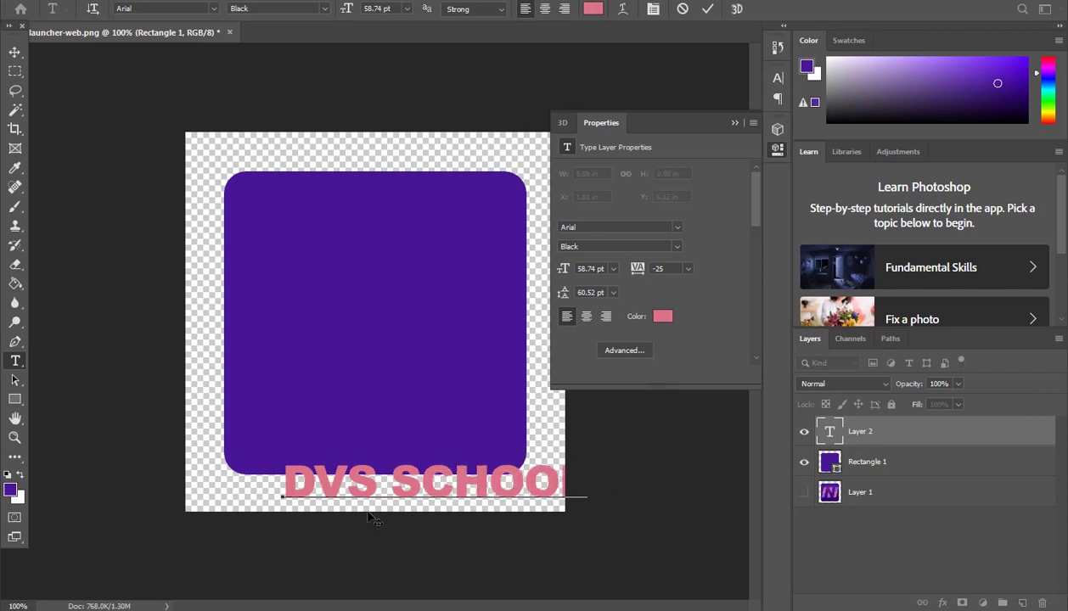
pyautogui.click(384, 471)
pyautogui.press('Return')
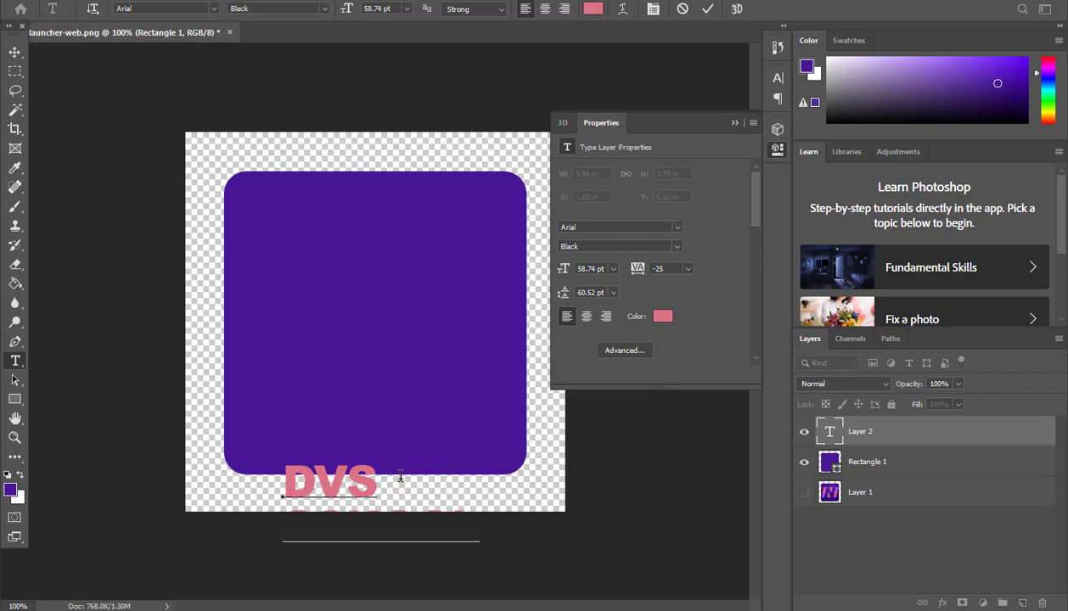
pyautogui.click(14, 52)
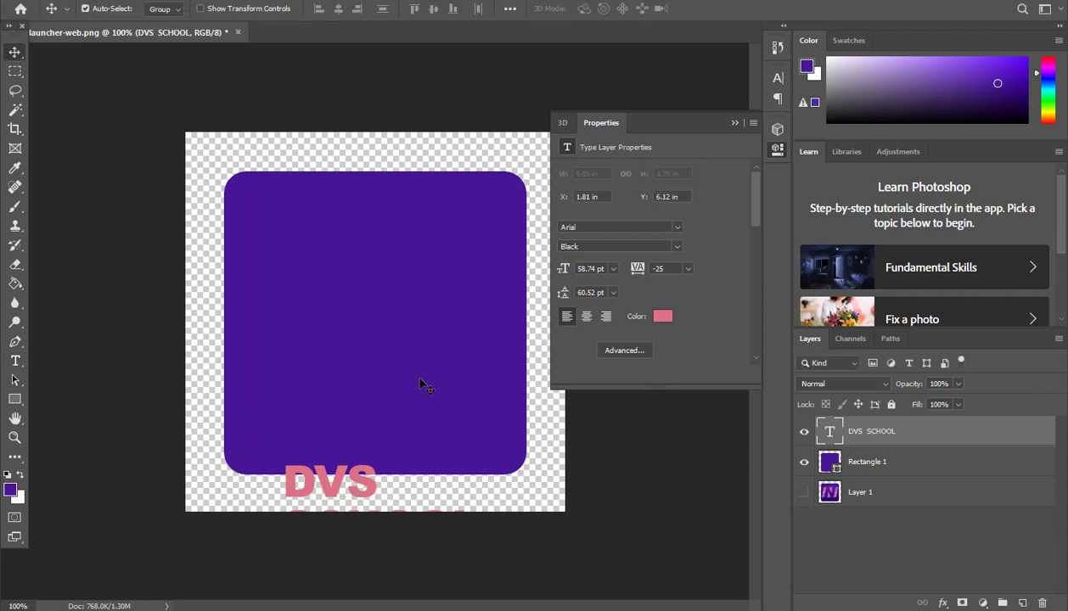
pyautogui.moveTo(394, 480); pyautogui.dragTo(335, 310)
# Center-align both lines of the DVS SCHOOL text and move it to the rectangle's middle at about X 1.88 in, Y 2.59 in.
pyautogui.click(14, 361)
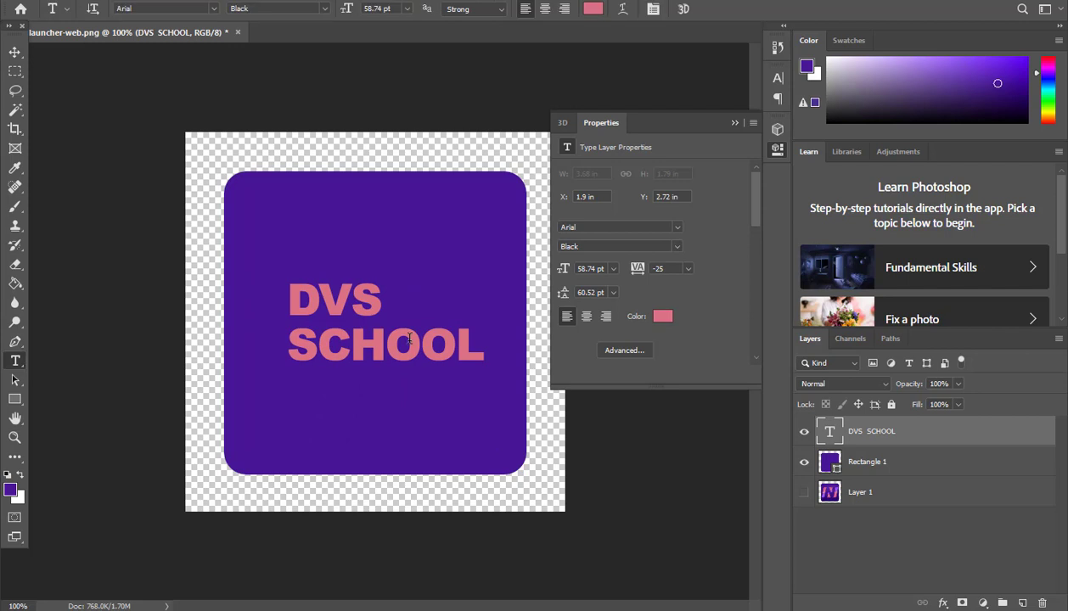
pyautogui.click(349, 333)
pyautogui.hotkey('ctrl', 'a')
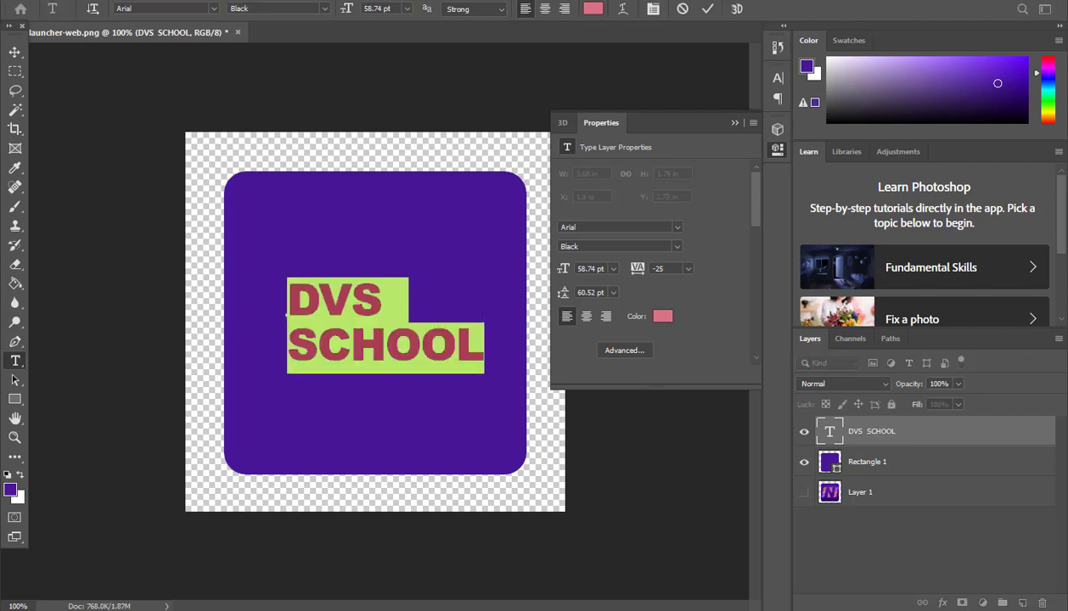
pyautogui.click(545, 9)
pyautogui.click(707, 9)
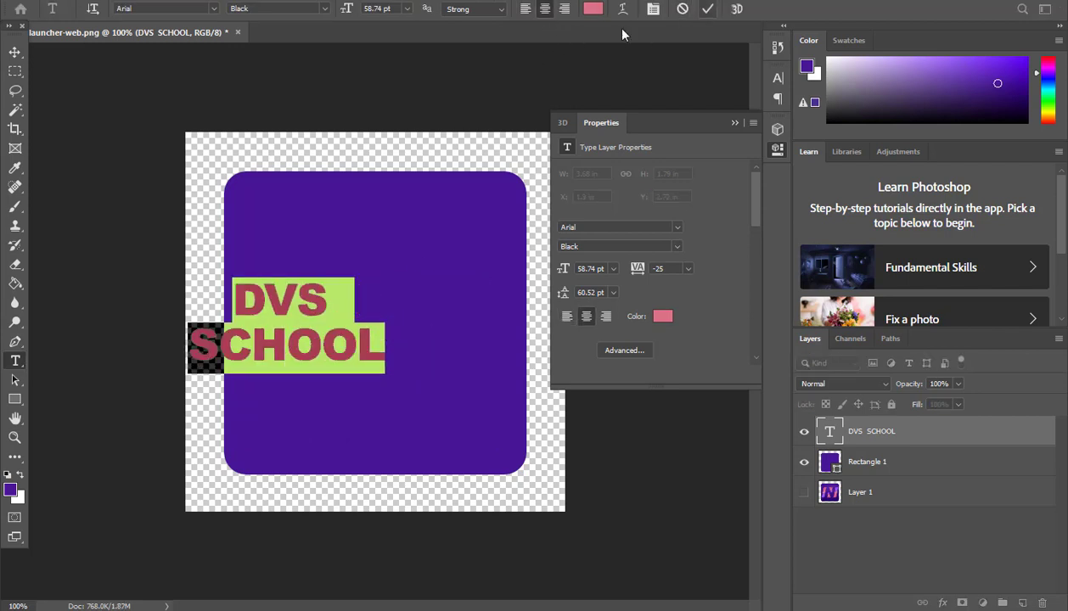
pyautogui.click(14, 53)
pyautogui.moveTo(266, 326); pyautogui.dragTo(353, 308)
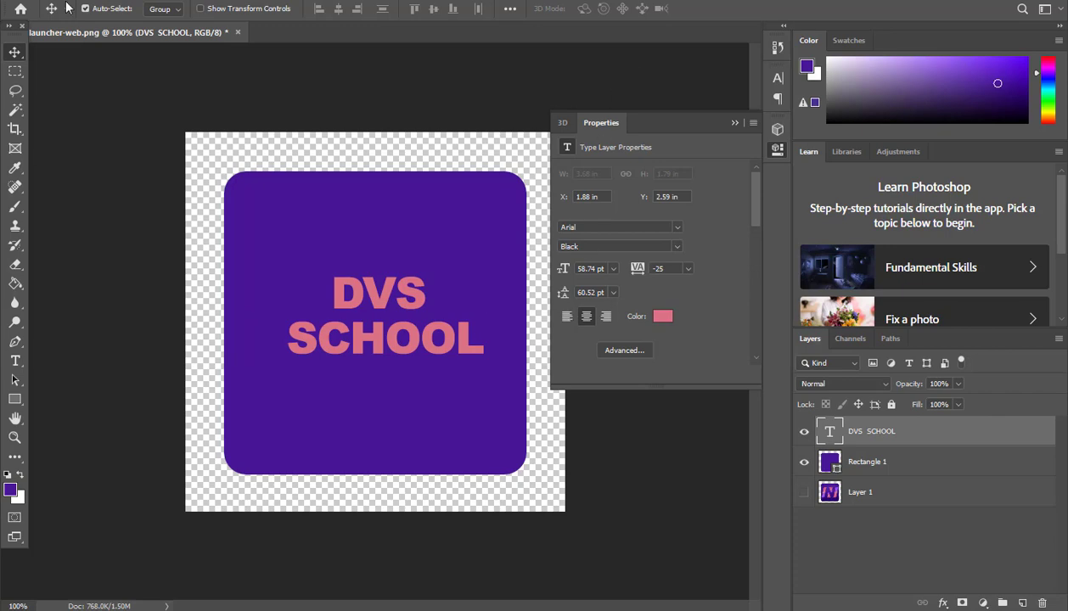
# Save the icon as a PNG with the large file size option, replacing infix_launcher-web.png in the main folder.
pyautogui.click(25, 3)
pyautogui.click(88, 151)
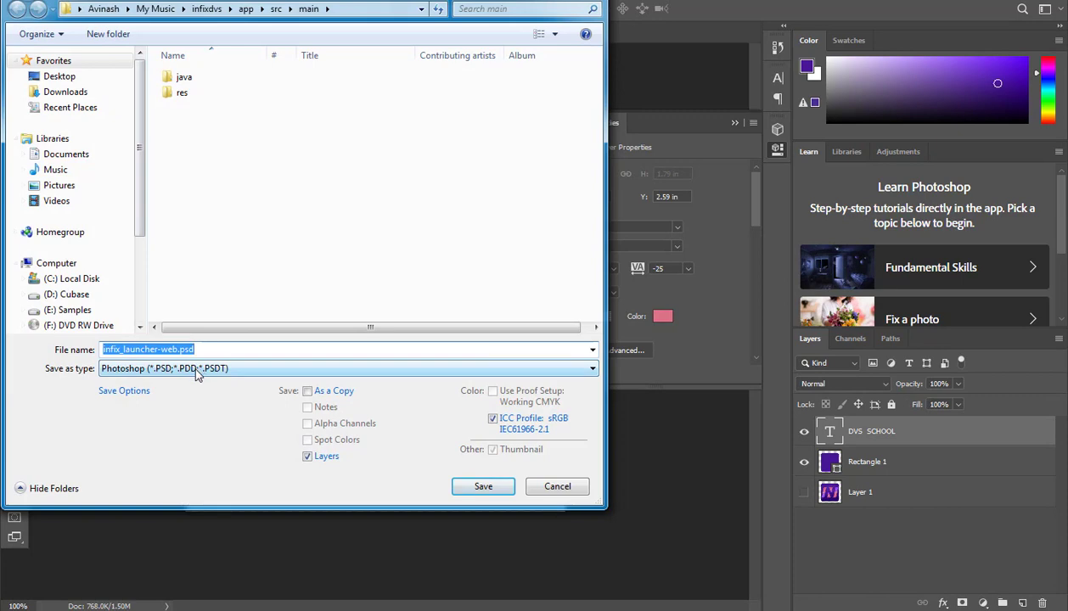
pyautogui.click(200, 370)
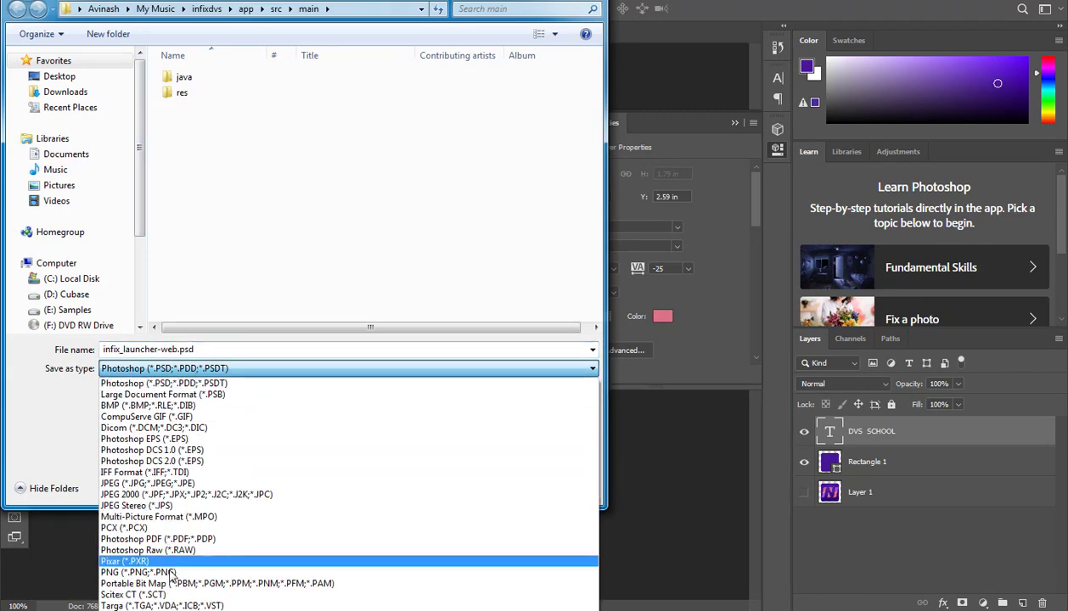
pyautogui.click(172, 574)
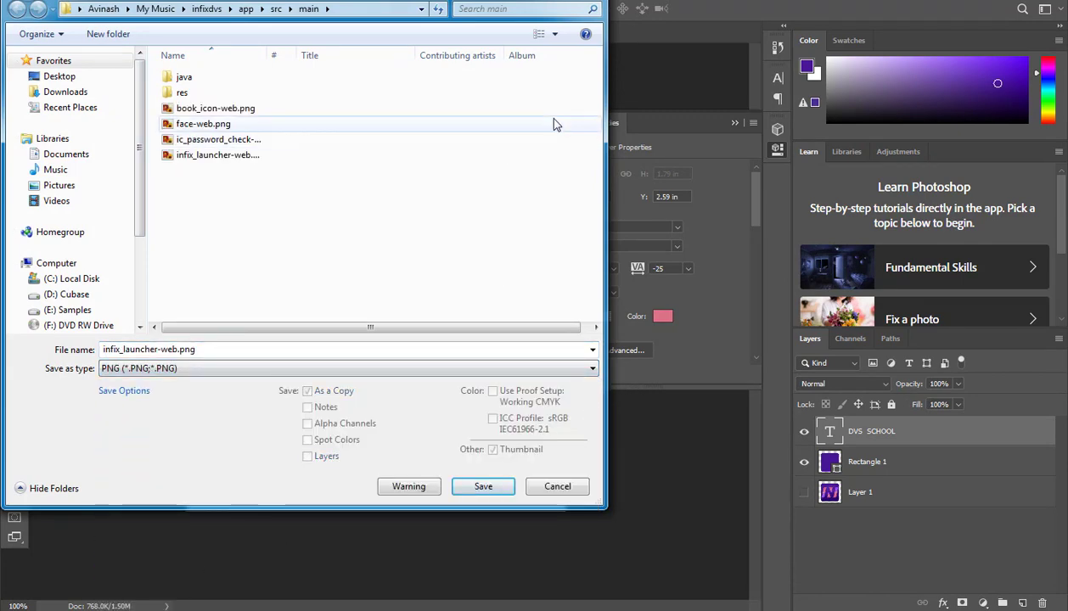
pyautogui.click(555, 34)
pyautogui.click(591, 24)
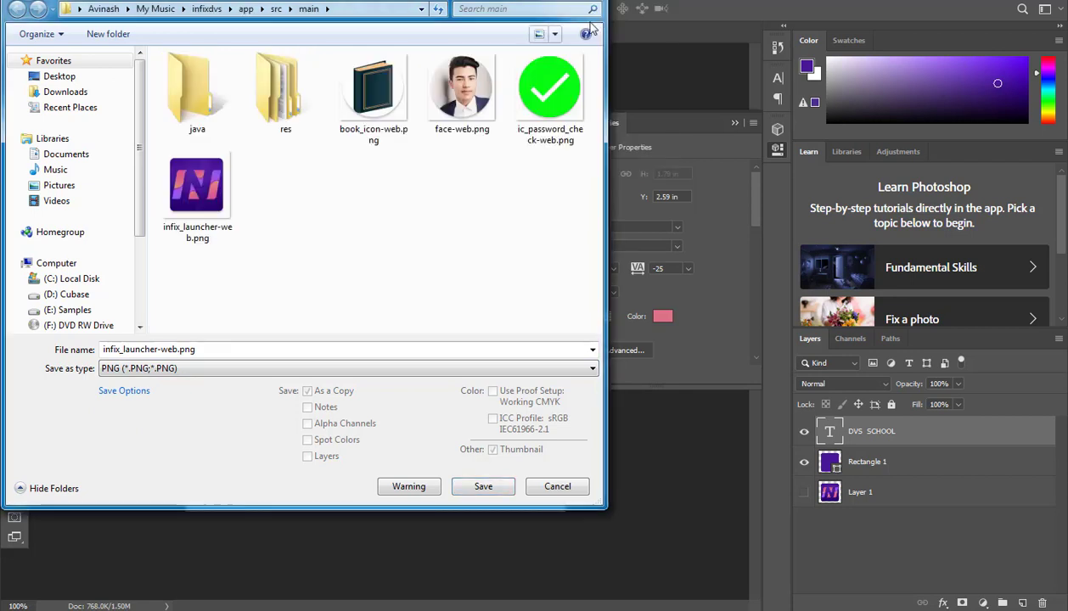
pyautogui.click(484, 487)
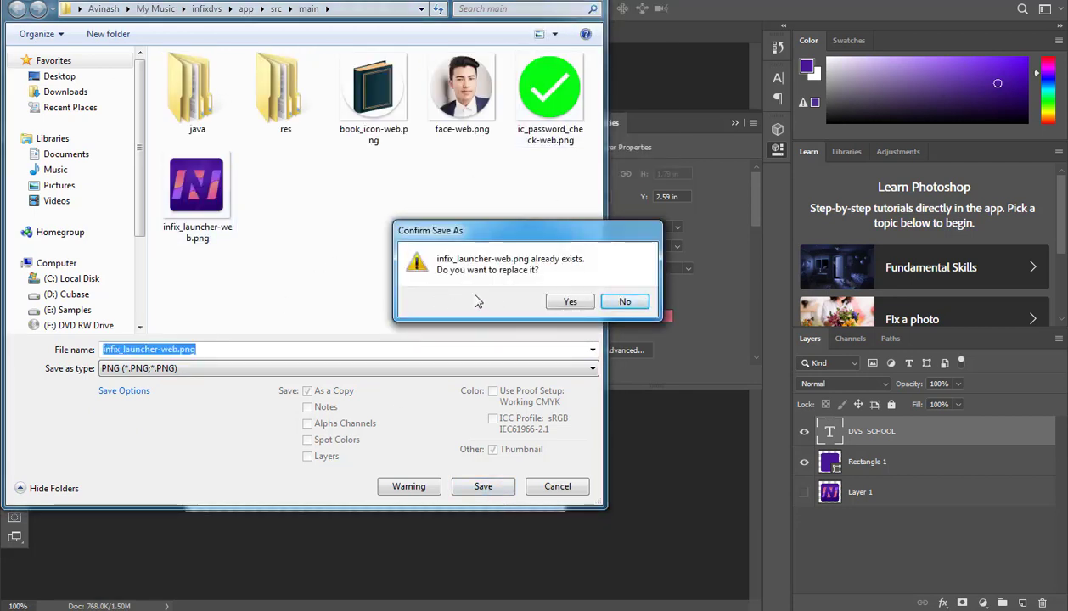
pyautogui.click(573, 303)
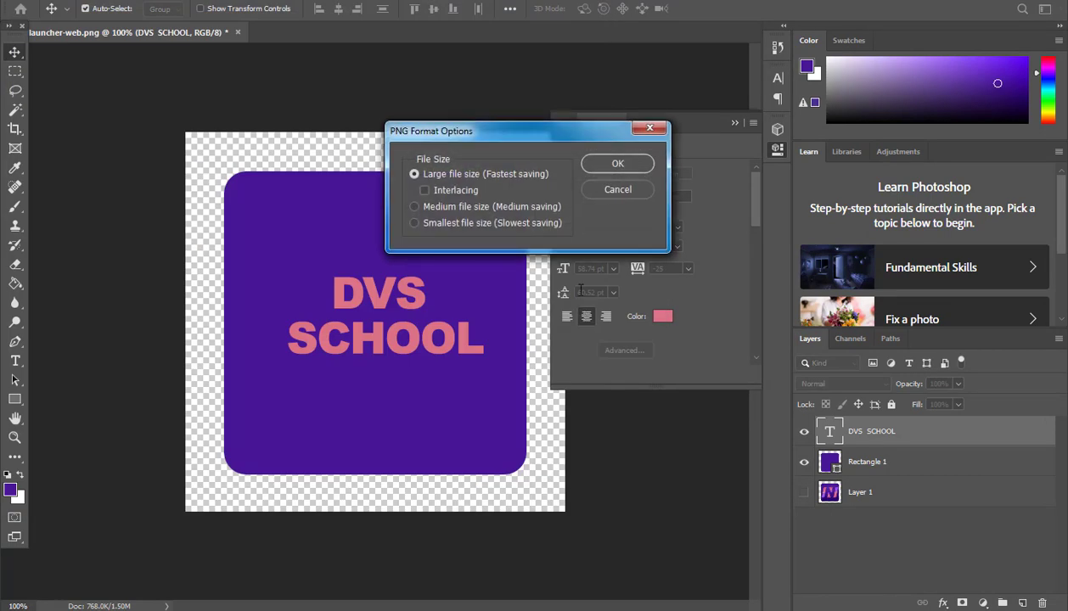
pyautogui.click(612, 161)
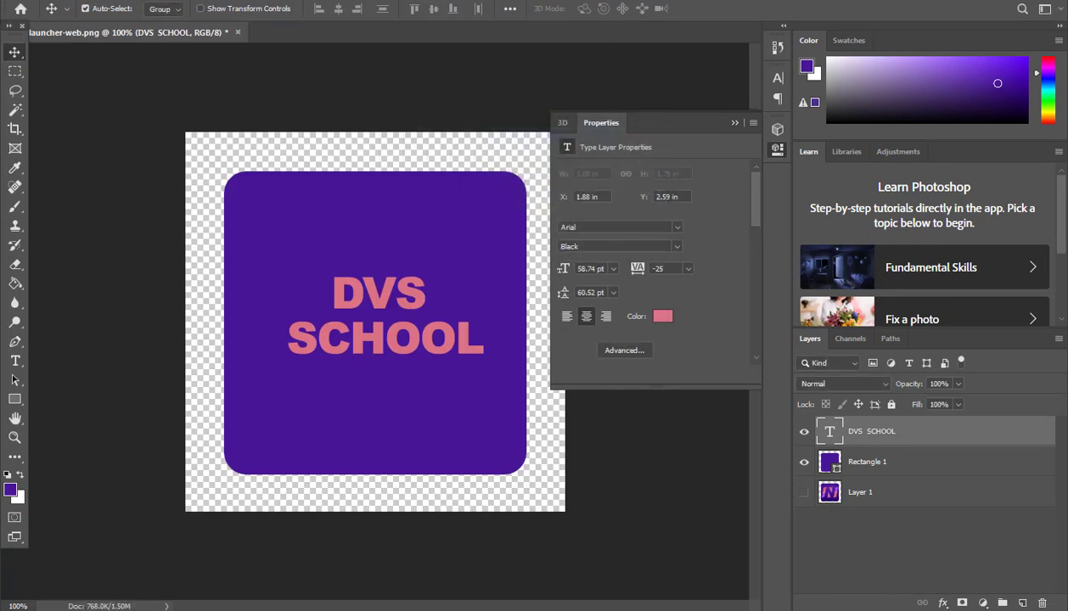
# Switch to Windows Explorer, check the replaced icon in main, and open ic_launcher_foreground.png from res/mipmap-hdpi in Photoshop.
pyautogui.hotkey('alt', 'Tab')
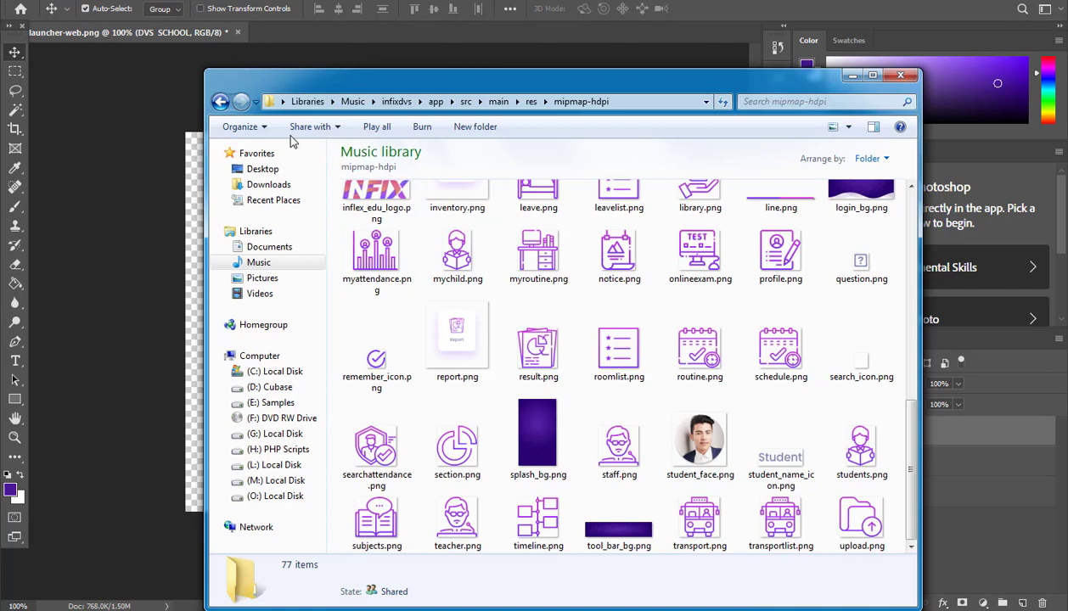
pyautogui.click(219, 101)
pyautogui.click(219, 101)
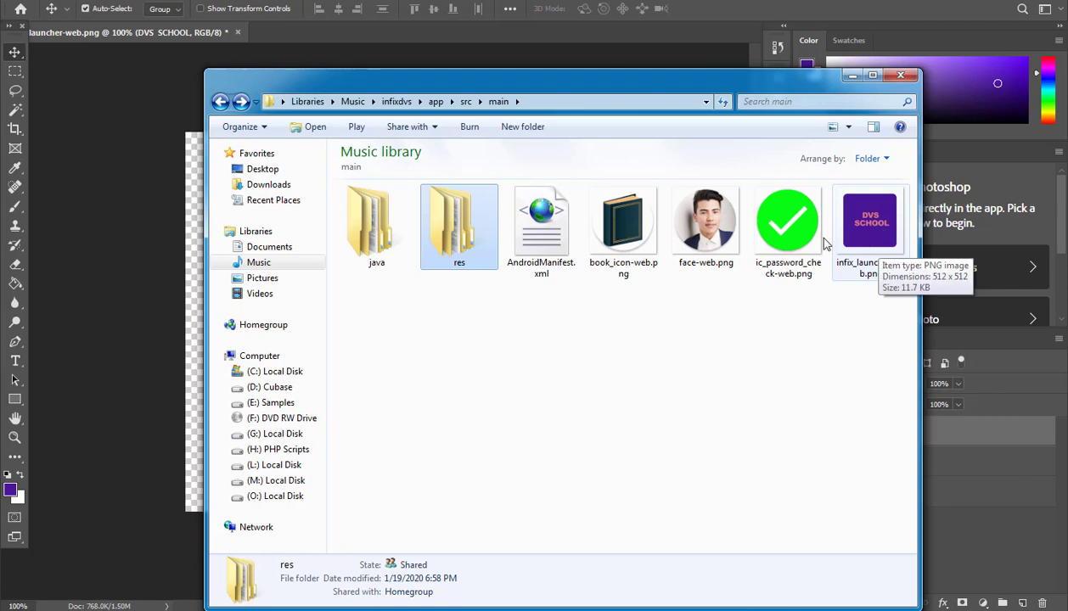
pyautogui.doubleClick(465, 232)
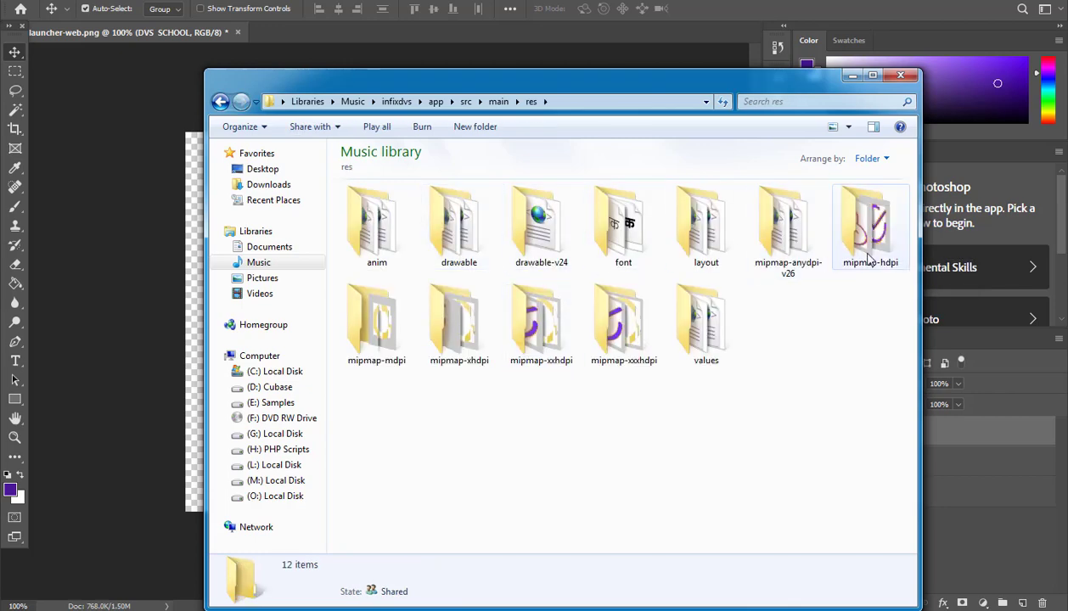
pyautogui.doubleClick(875, 246)
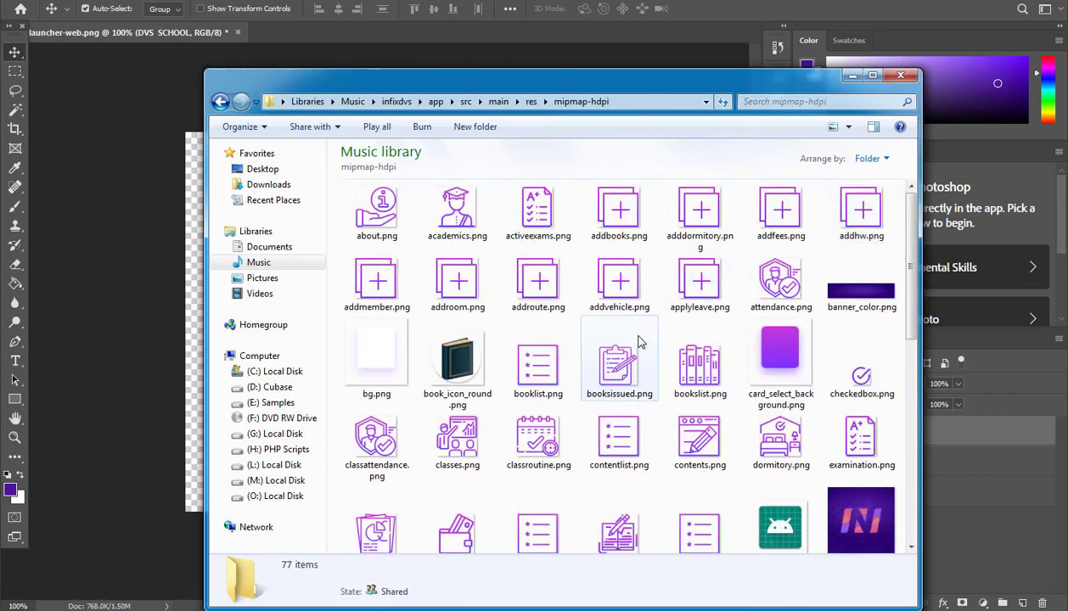
pyautogui.moveTo(907, 271); pyautogui.dragTo(905, 382)
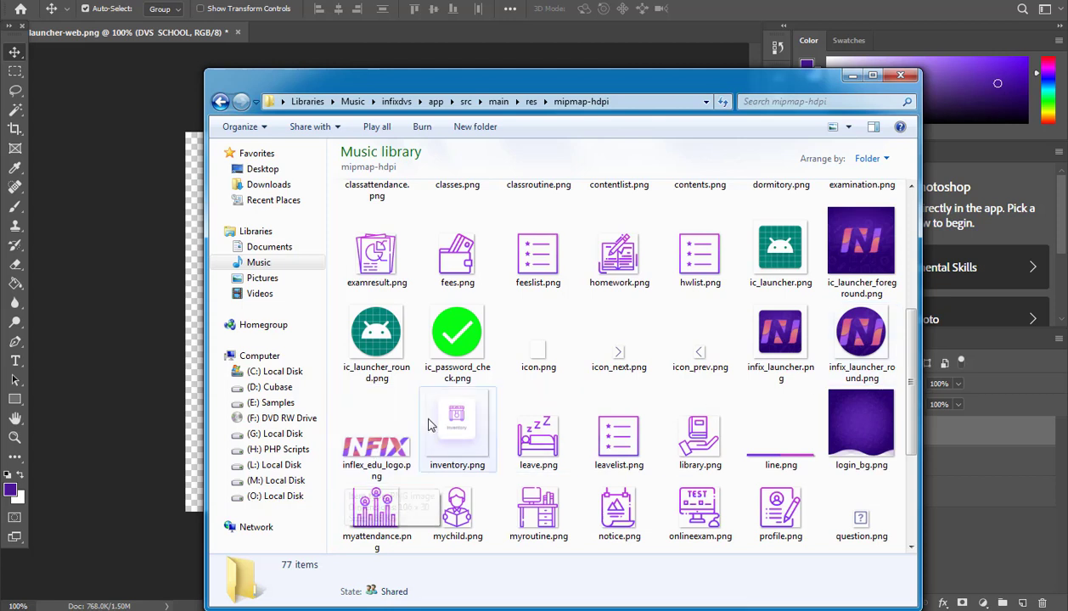
pyautogui.moveTo(889, 238); pyautogui.dragTo(310, 29)
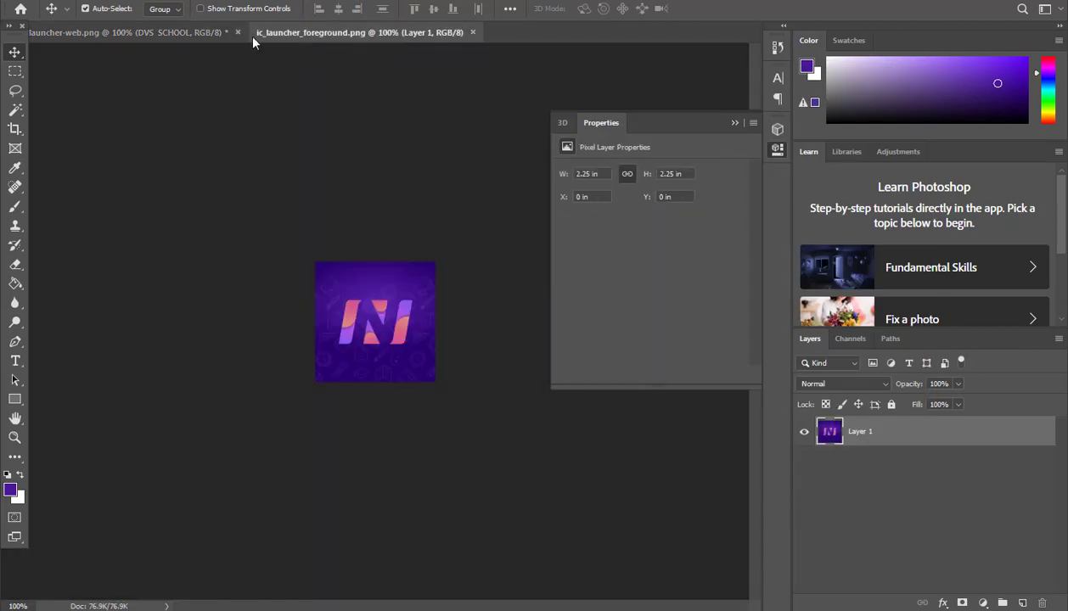
# Copy the DVS SCHOOL text from the launcher-web document into ic_launcher_foreground.png and scale it to 47.11% over the logo.
pyautogui.click(191, 32)
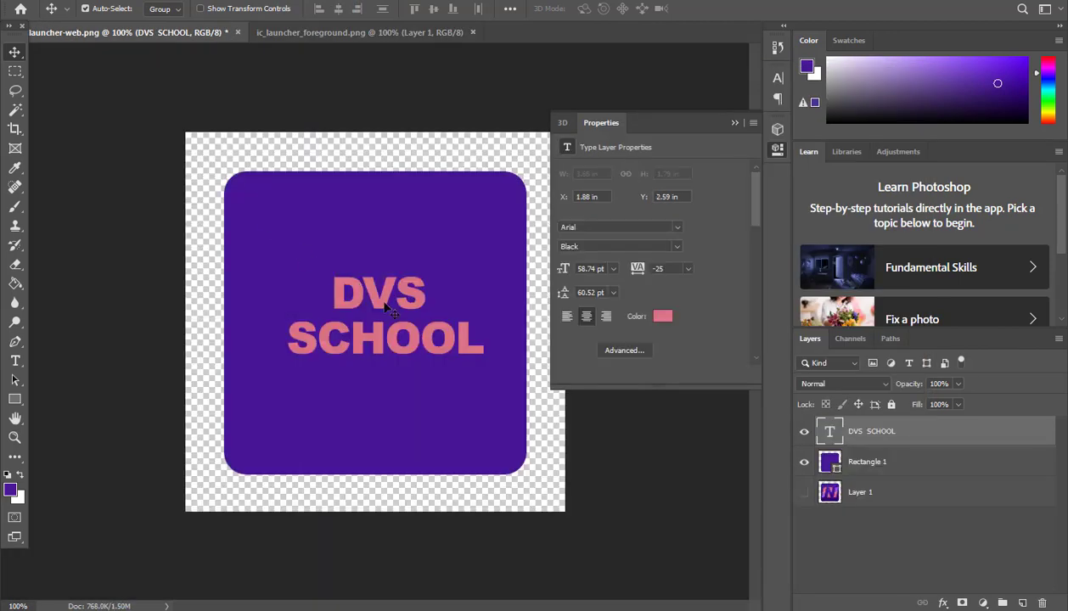
pyautogui.moveTo(388, 318); pyautogui.dragTo(371, 170)
pyautogui.moveTo(367, 290); pyautogui.dragTo(376, 340)
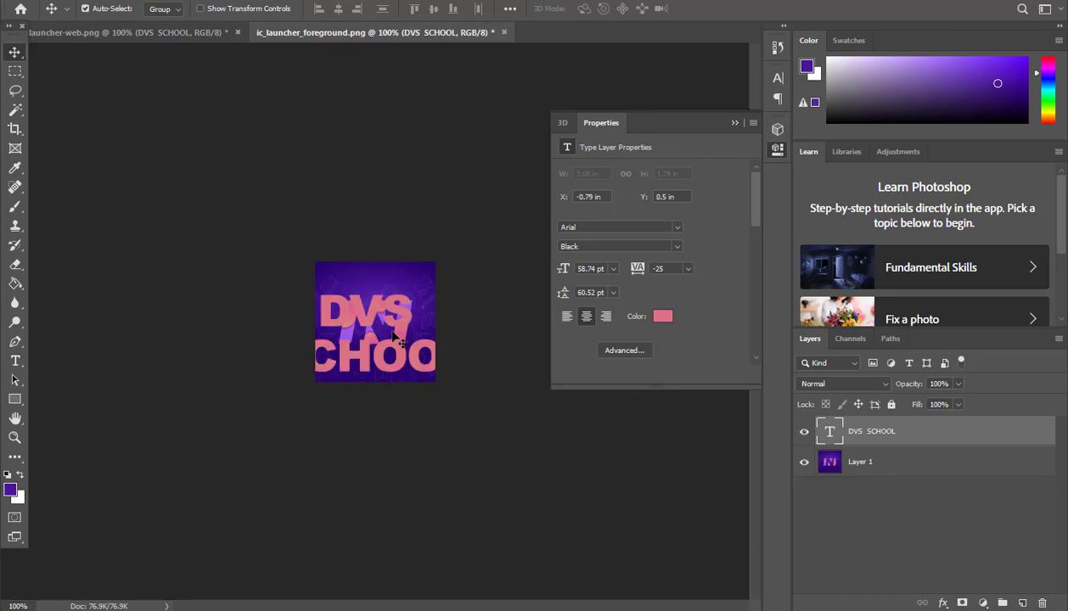
pyautogui.press('ctrl')
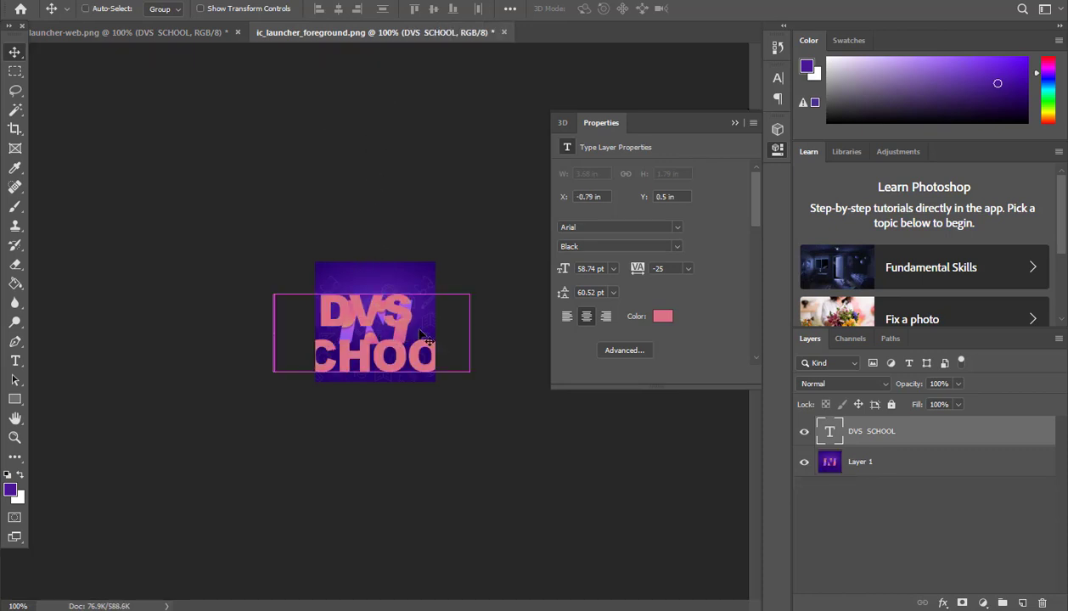
pyautogui.hotkey('ctrl', 't')
pyautogui.moveTo(469, 384); pyautogui.dragTo(383, 337)
pyautogui.click(710, 8)
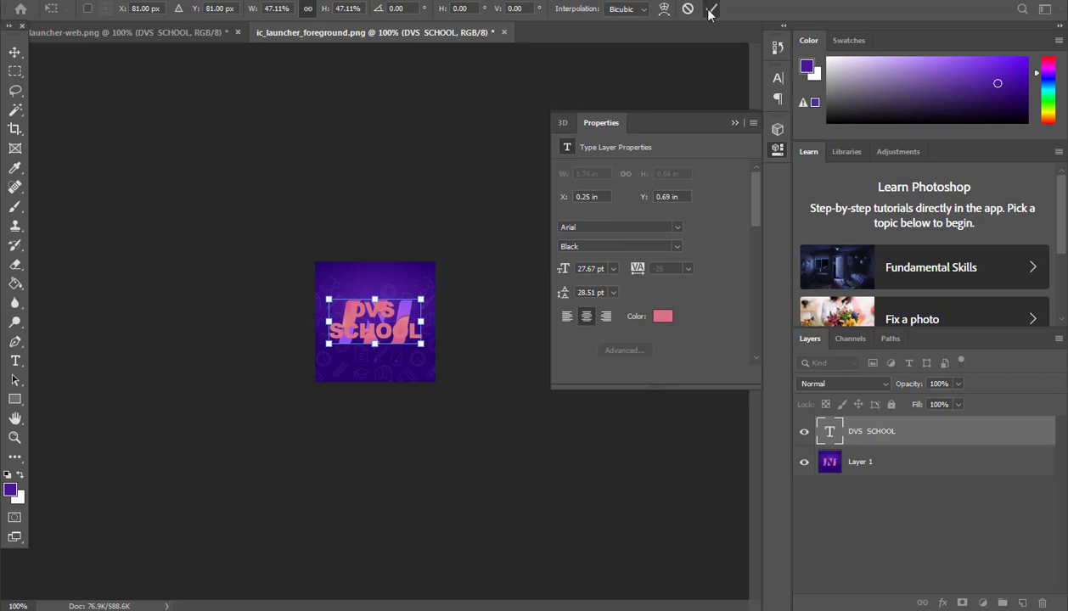
# Copy the purple rectangle into ic_launcher_foreground.png so it covers the whole canvas, and place the DVS SCHOOL text layer above it.
pyautogui.click(128, 33)
pyautogui.moveTo(507, 386); pyautogui.dragTo(410, 197)
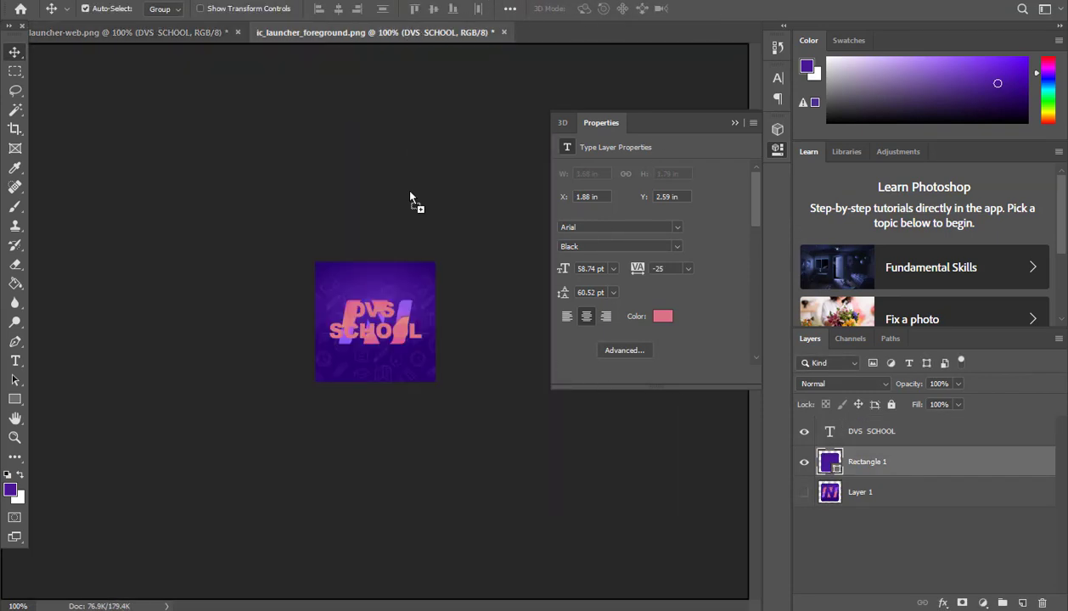
pyautogui.moveTo(379, 349); pyautogui.dragTo(379, 349)
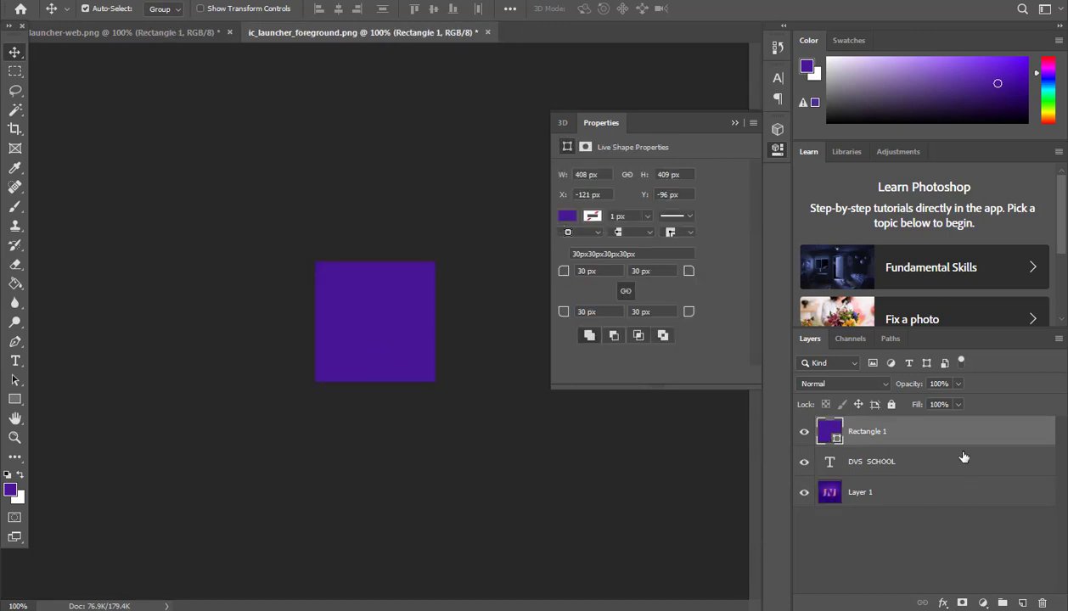
pyautogui.moveTo(880, 464); pyautogui.dragTo(885, 418)
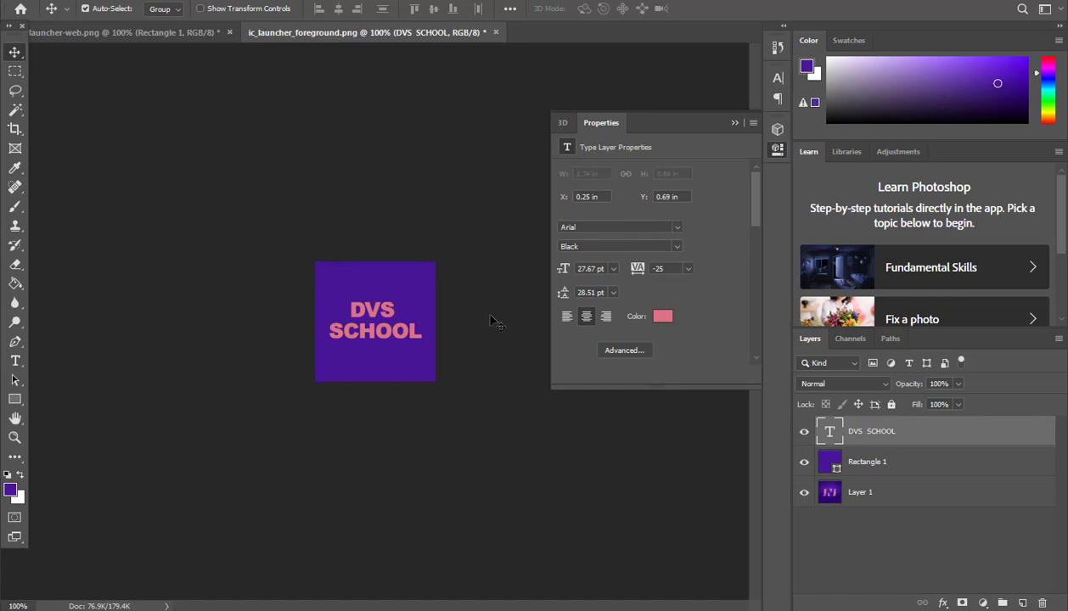
# Save the foreground icon as a PNG with the large file size option, replacing ic_launcher_foreground.png in the mipmap-hdpi folder.
pyautogui.click(51, 2)
pyautogui.click(93, 149)
pyautogui.click(226, 367)
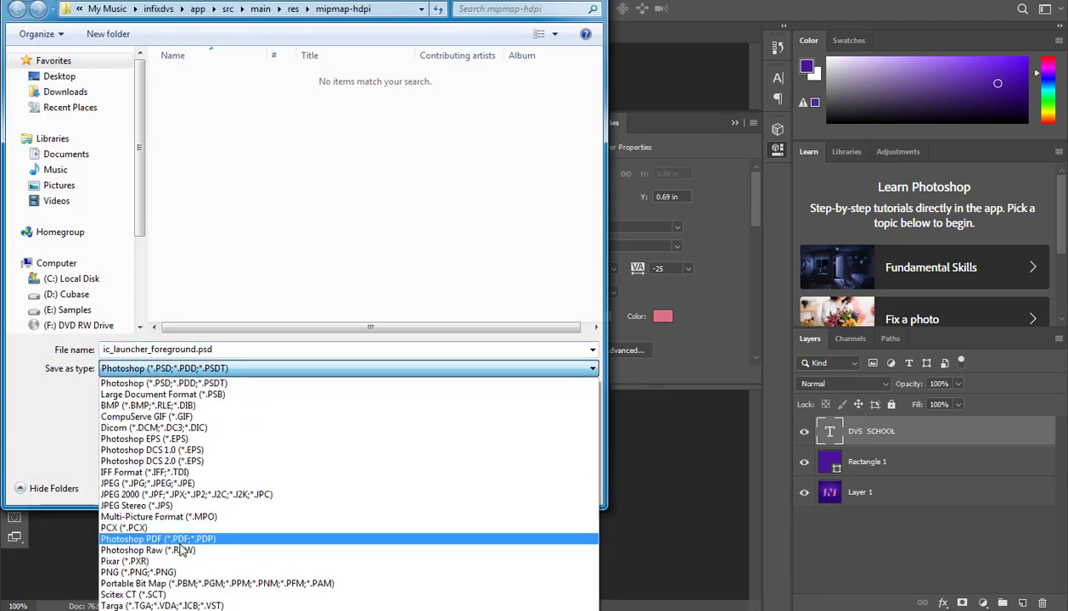
pyautogui.click(167, 575)
pyautogui.click(482, 492)
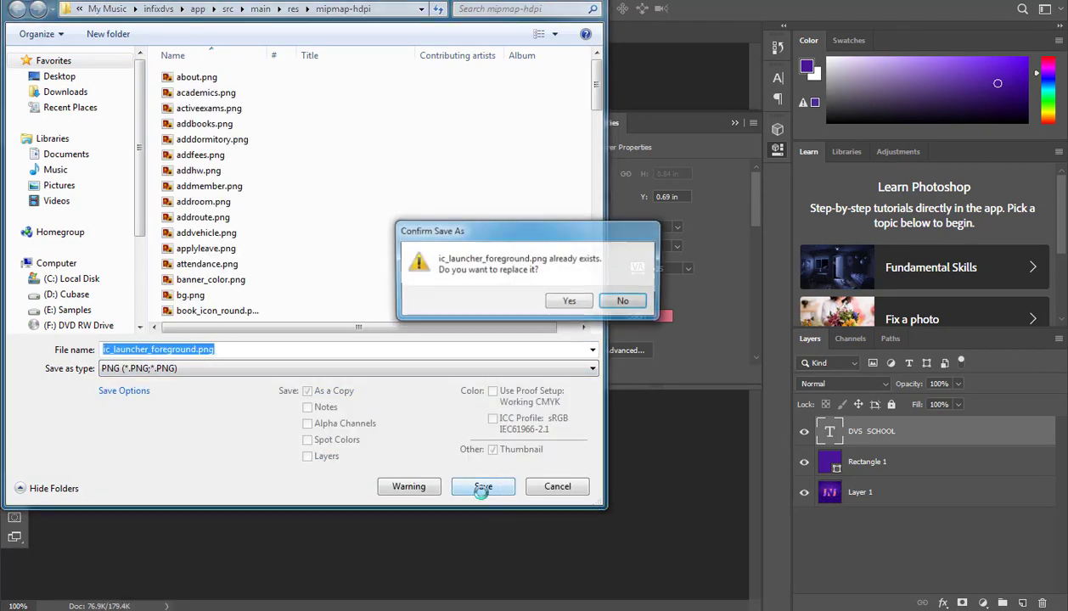
pyautogui.click(584, 304)
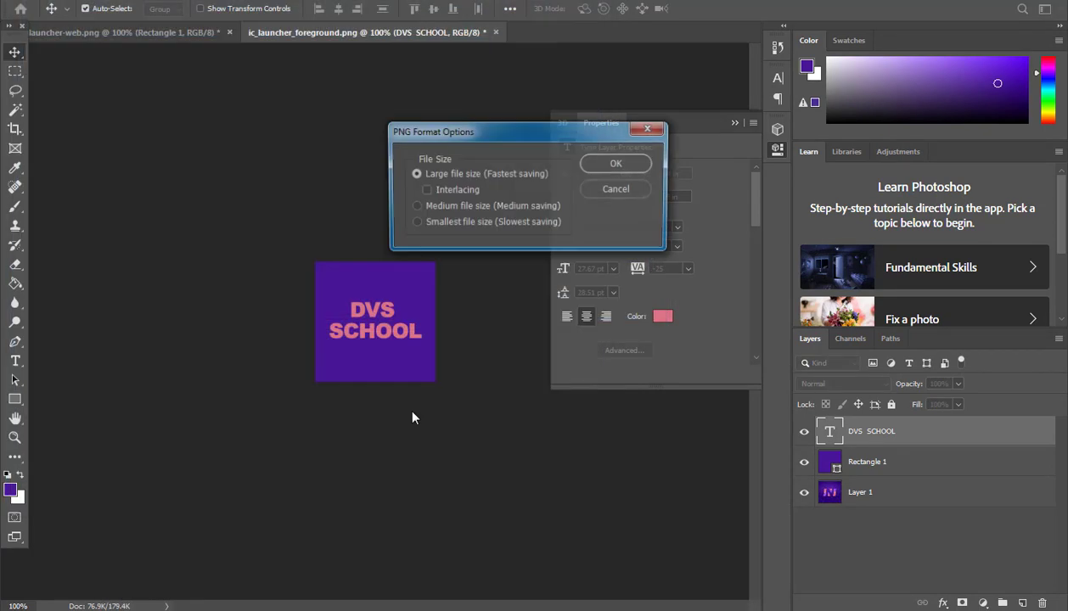
pyautogui.click(614, 163)
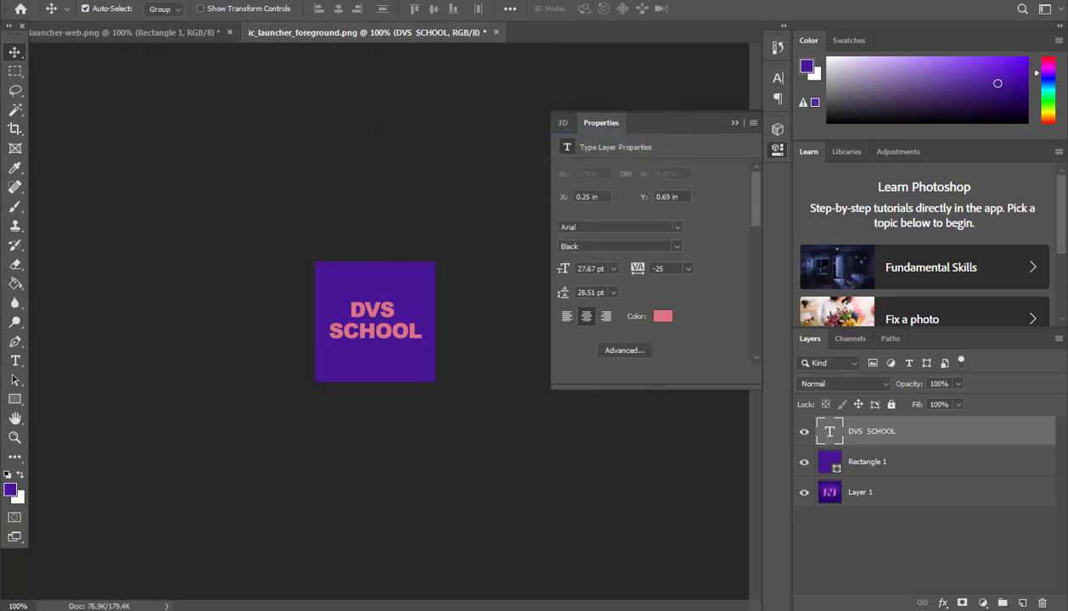
# Open infix_launcher.png from mipmap-hdpi in Photoshop and copy the purple rectangle from ic_launcher_foreground.png into it.
pyautogui.hotkey('alt', 'Tab')
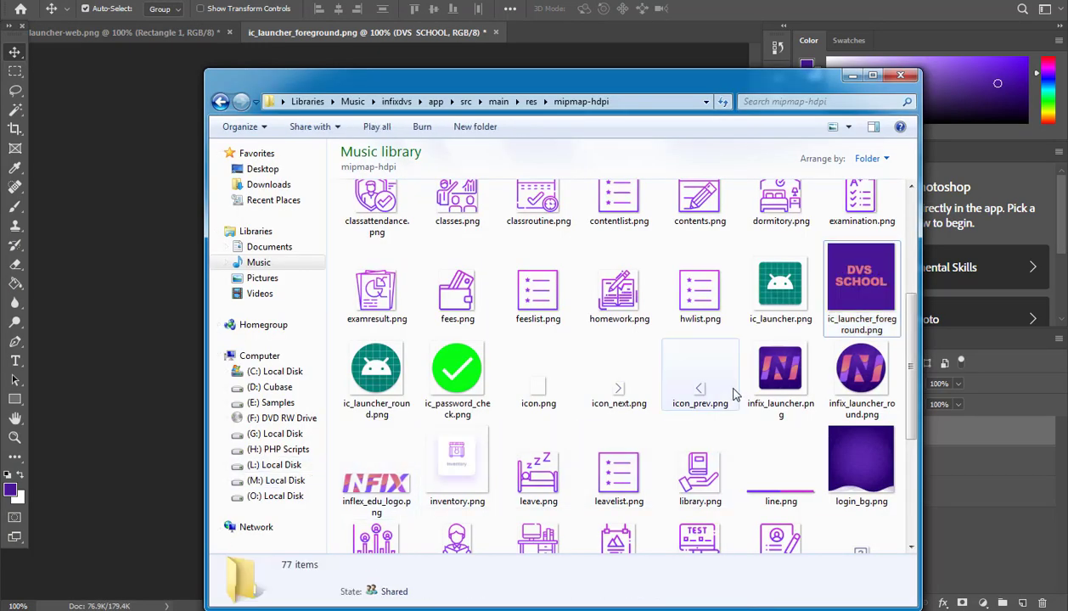
pyautogui.moveTo(777, 373); pyautogui.dragTo(555, 31)
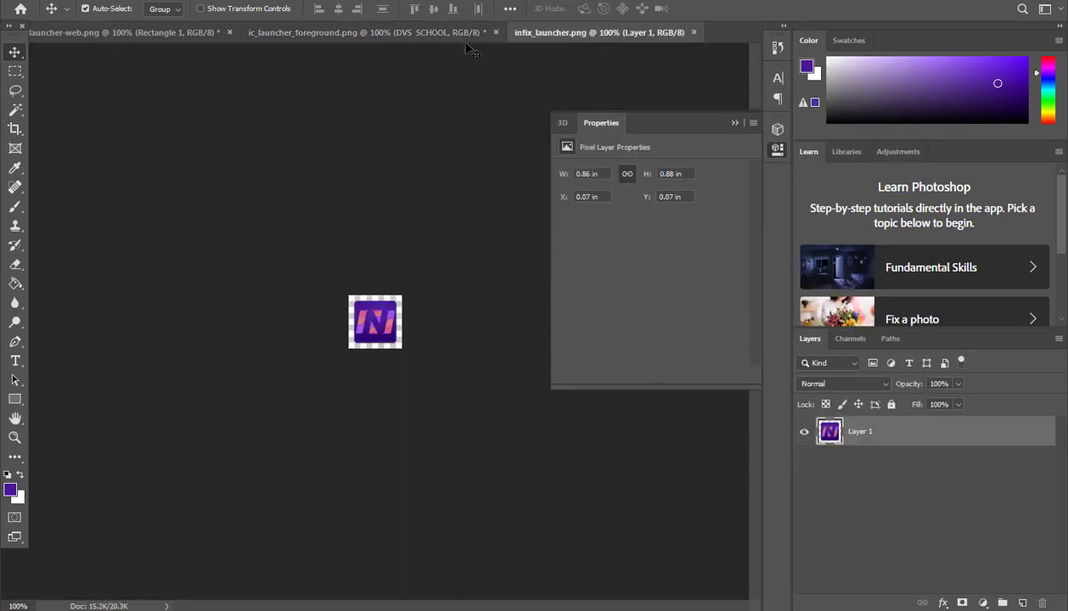
pyautogui.click(410, 32)
pyautogui.moveTo(364, 376); pyautogui.dragTo(489, 174)
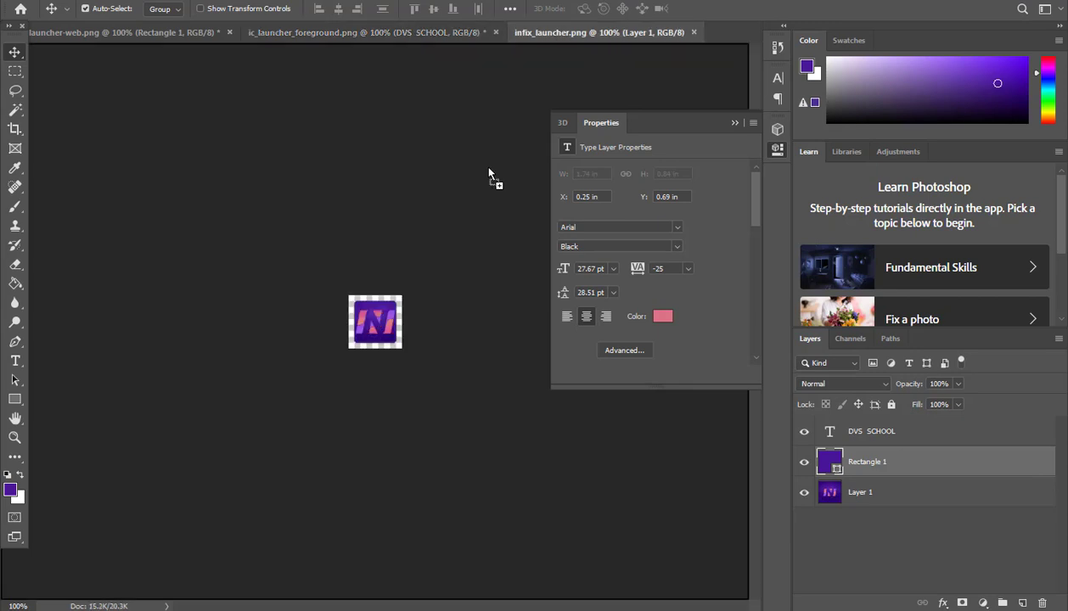
pyautogui.moveTo(353, 326); pyautogui.dragTo(369, 325)
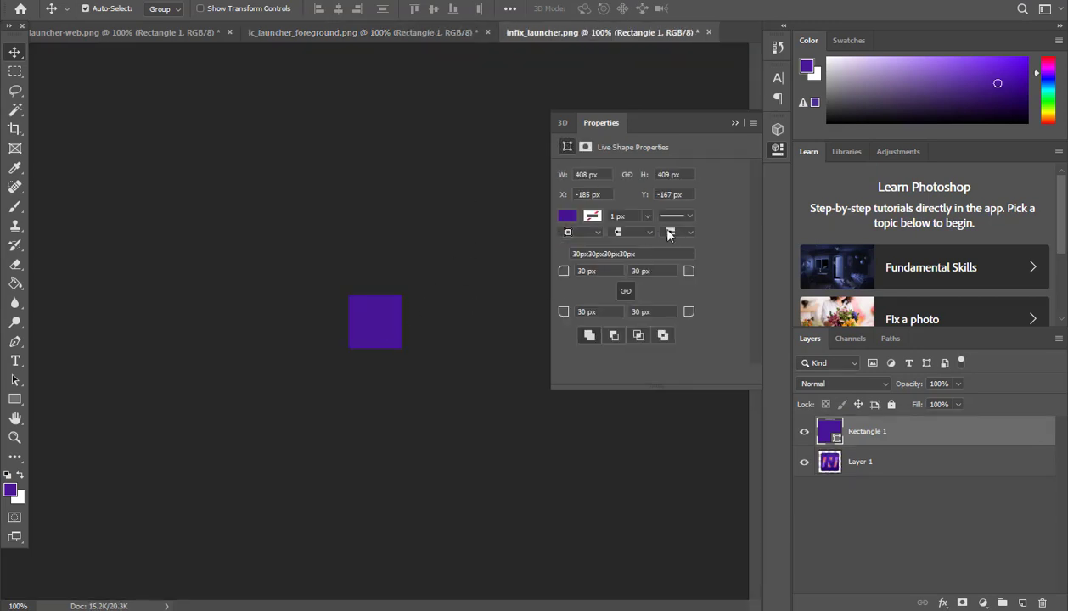
pyautogui.click(733, 124)
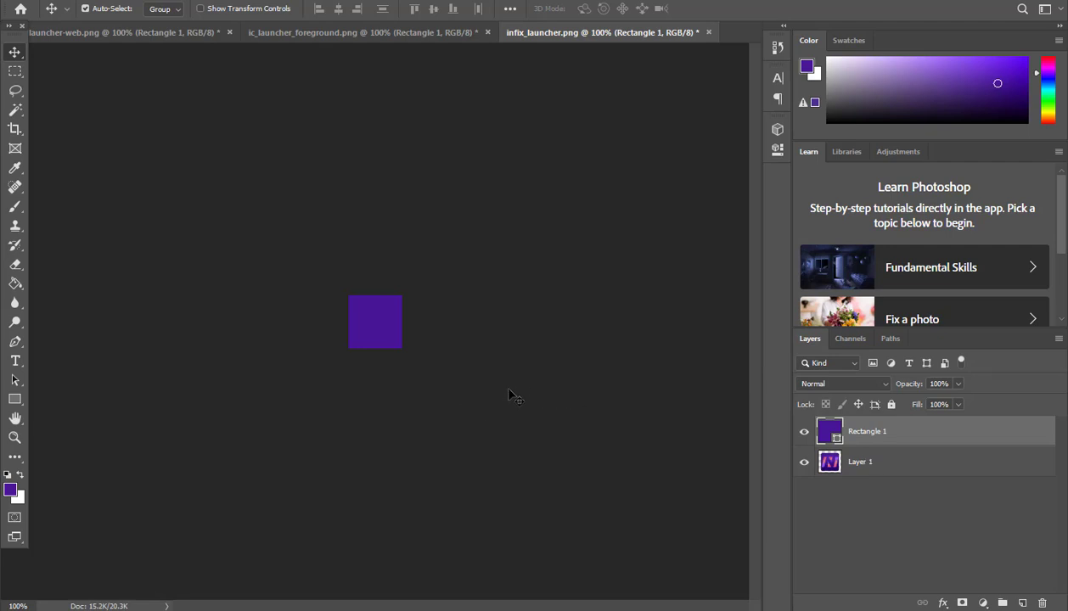
# Scale the purple rectangle in infix_launcher.png down to about 56 × 53 px over the square logo.
pyautogui.hotkey('ctrl', 't')
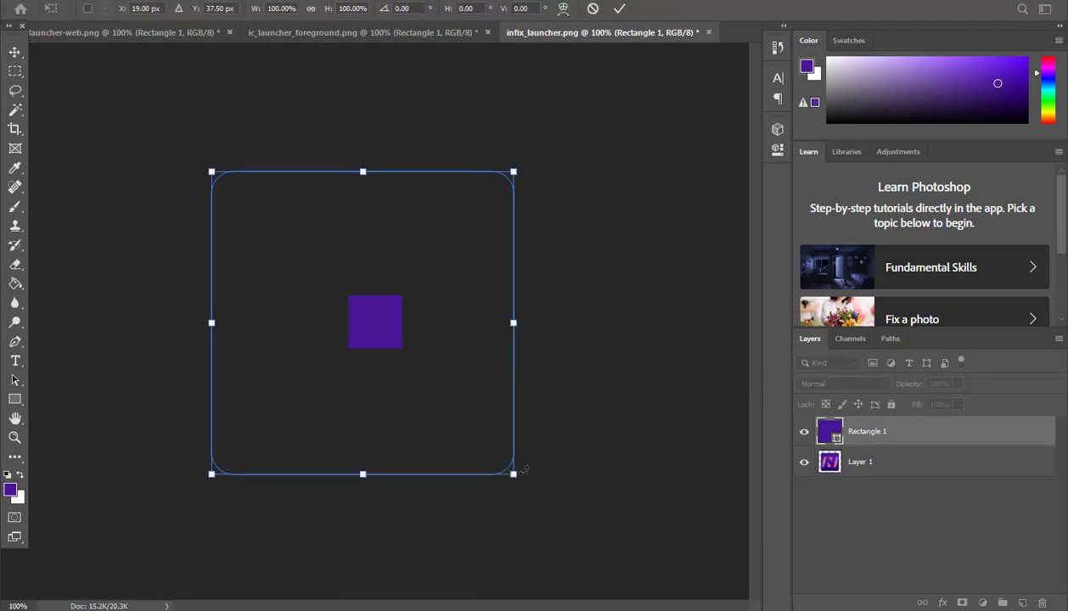
pyautogui.moveTo(514, 474); pyautogui.dragTo(376, 329)
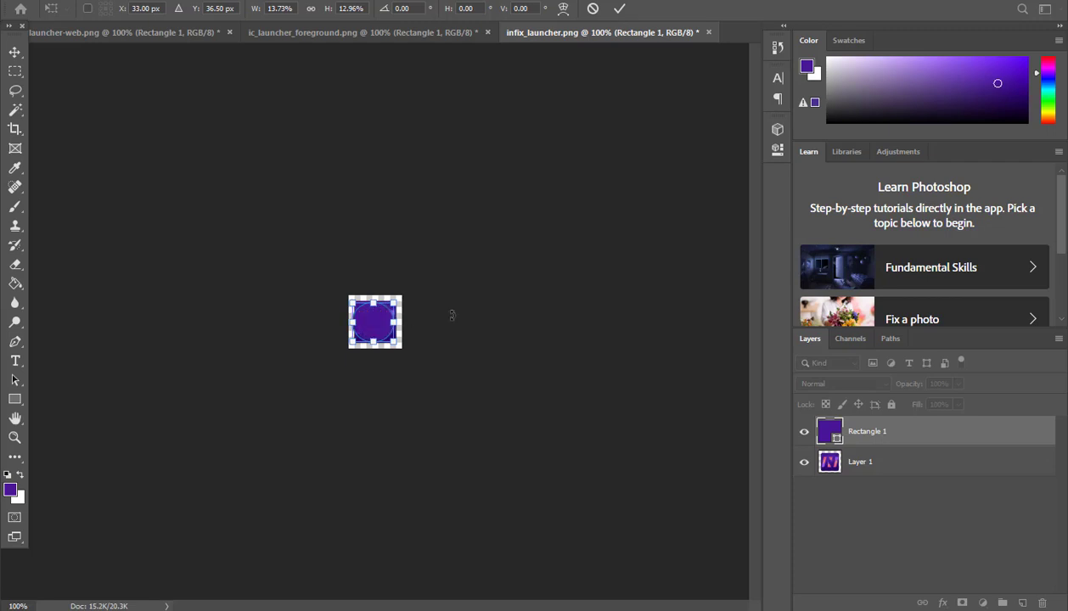
pyautogui.press('super')
pyautogui.press('Escape')
pyautogui.hotkey('ctrl', '+')
pyautogui.hotkey('ctrl', '+')
pyautogui.hotkey('ctrl', '+')
pyautogui.hotkey('ctrl', '+')
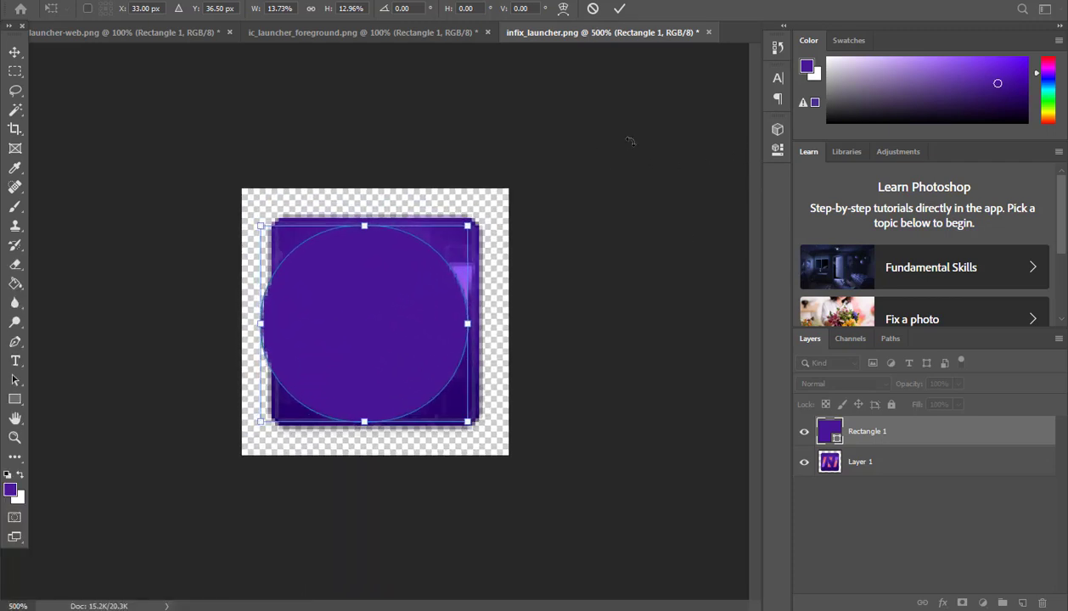
pyautogui.click(777, 150)
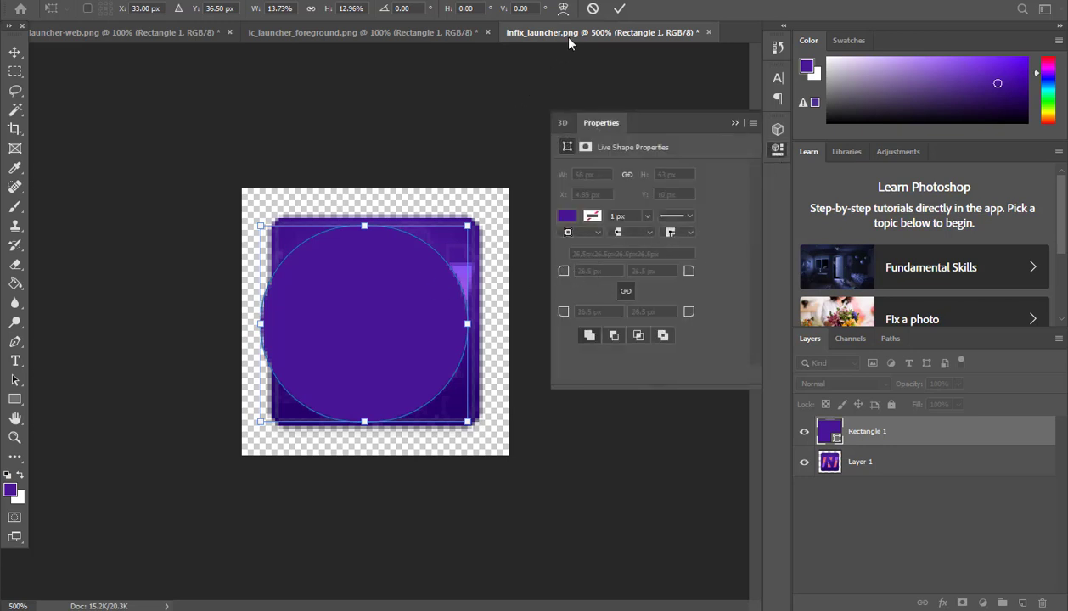
pyautogui.click(616, 7)
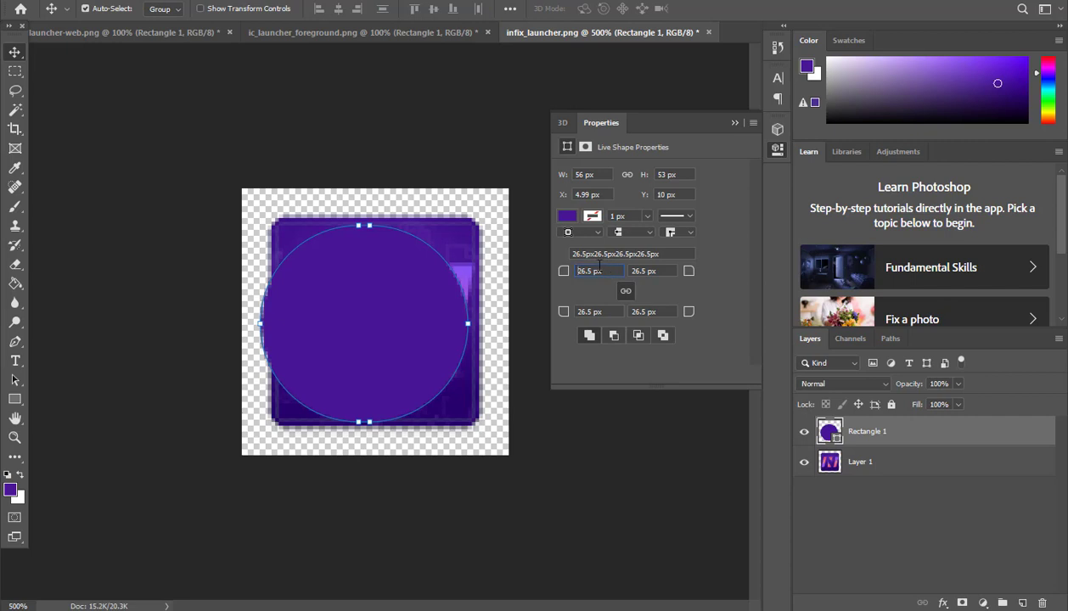
# Set all of the rectangle's corner radii to 0 px and align its sides with the square logo underneath.
pyautogui.hotkey('ctrl', 'a')
pyautogui.press('BackSpace')
pyautogui.write('0')
pyautogui.press('Return')
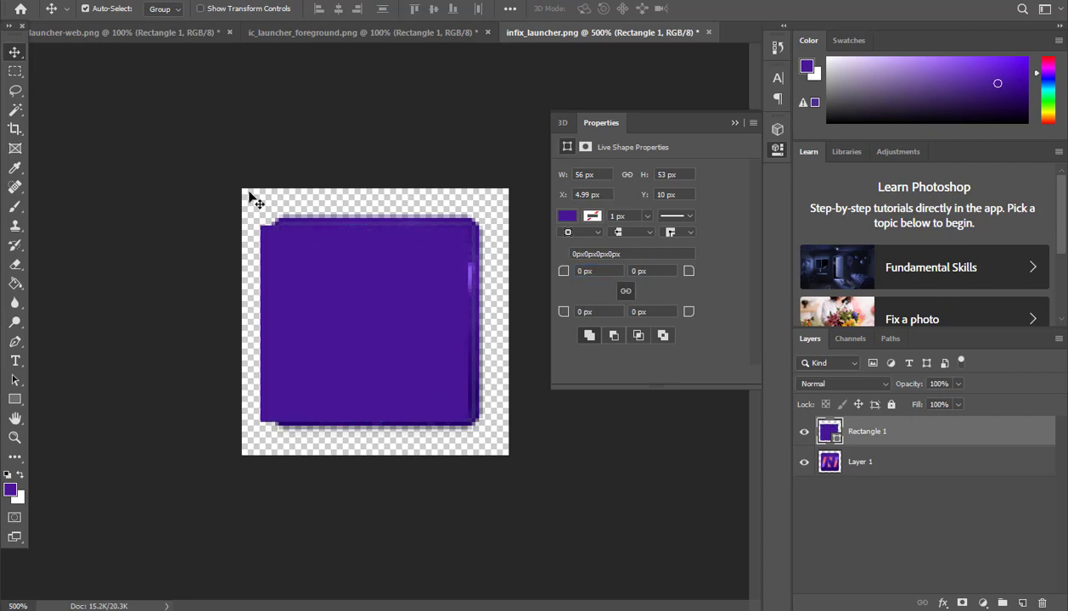
pyautogui.moveTo(291, 324); pyautogui.dragTo(317, 320)
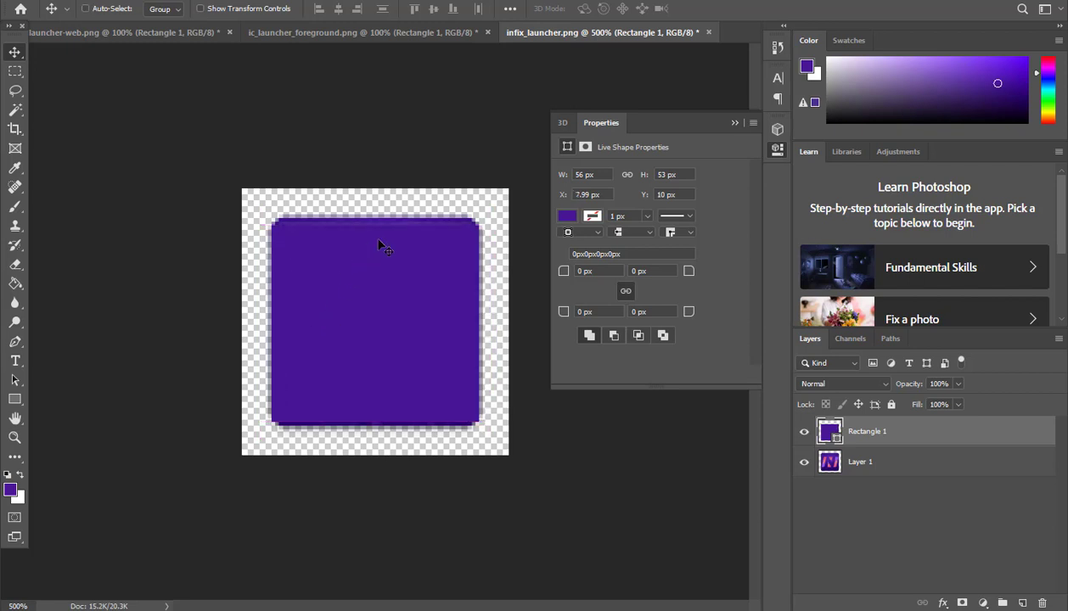
# Stretch the purple rectangle to about 57 × 56 px so it covers the logo's upper, lower and right edges.
pyautogui.hotkey('ctrl', 't')
pyautogui.moveTo(373, 227); pyautogui.dragTo(374, 219)
pyautogui.moveTo(375, 422); pyautogui.dragTo(376, 426)
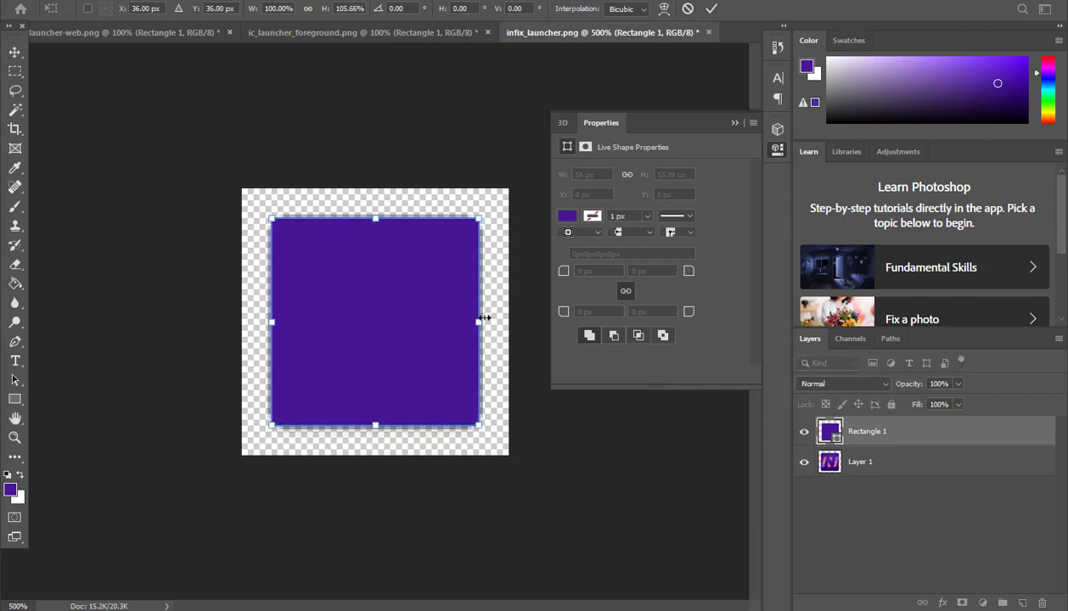
pyautogui.moveTo(486, 323); pyautogui.dragTo(489, 322)
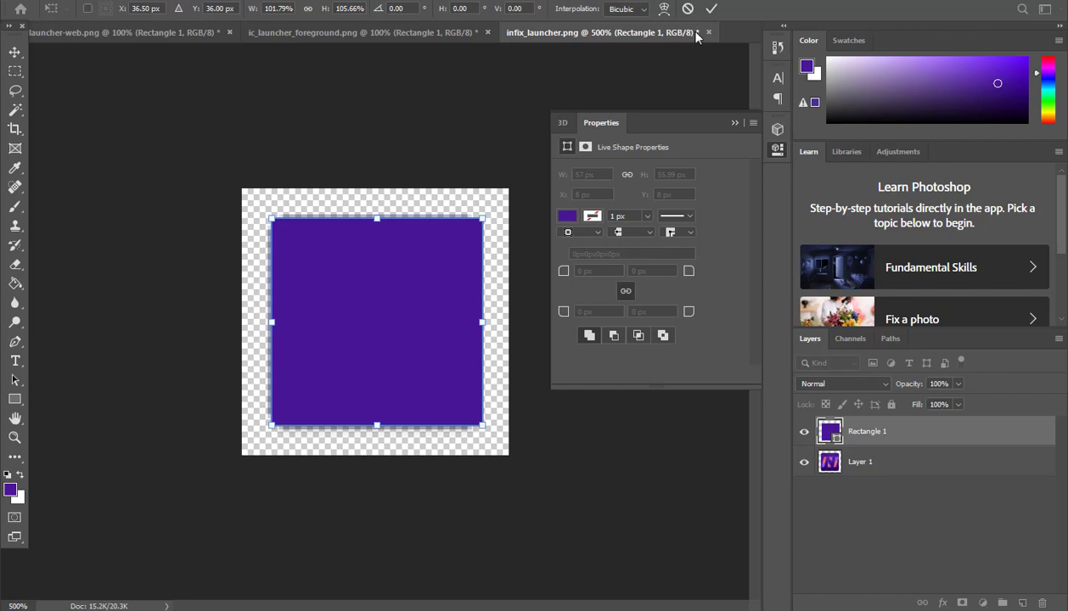
pyautogui.click(711, 9)
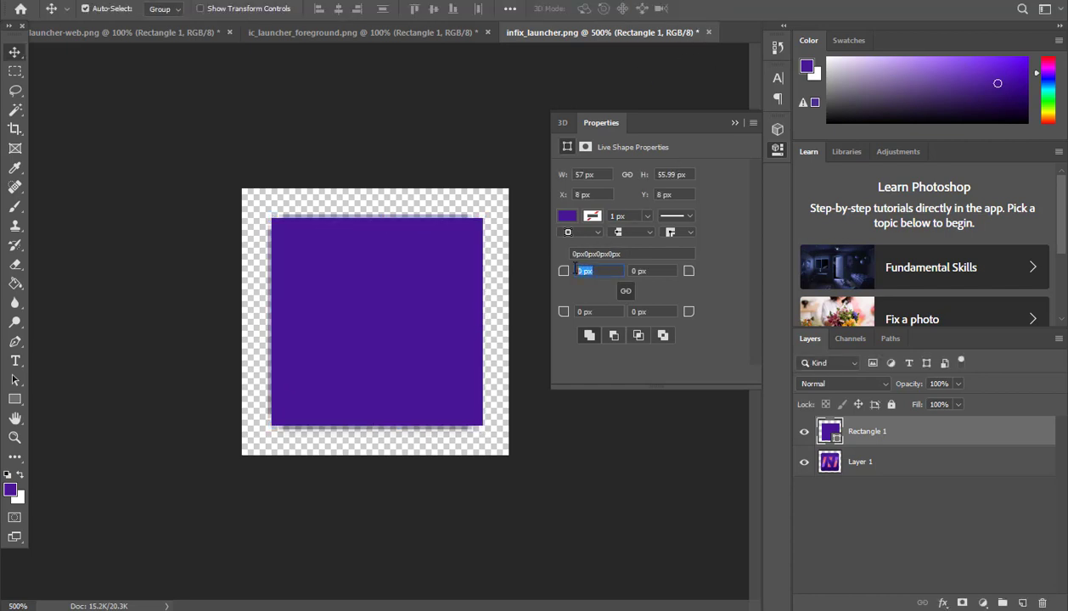
# Round the purple rectangle's corners, trying radii of 5 px and 1 px before setting all four to 10 px.
pyautogui.write('5')
pyautogui.press('Return')
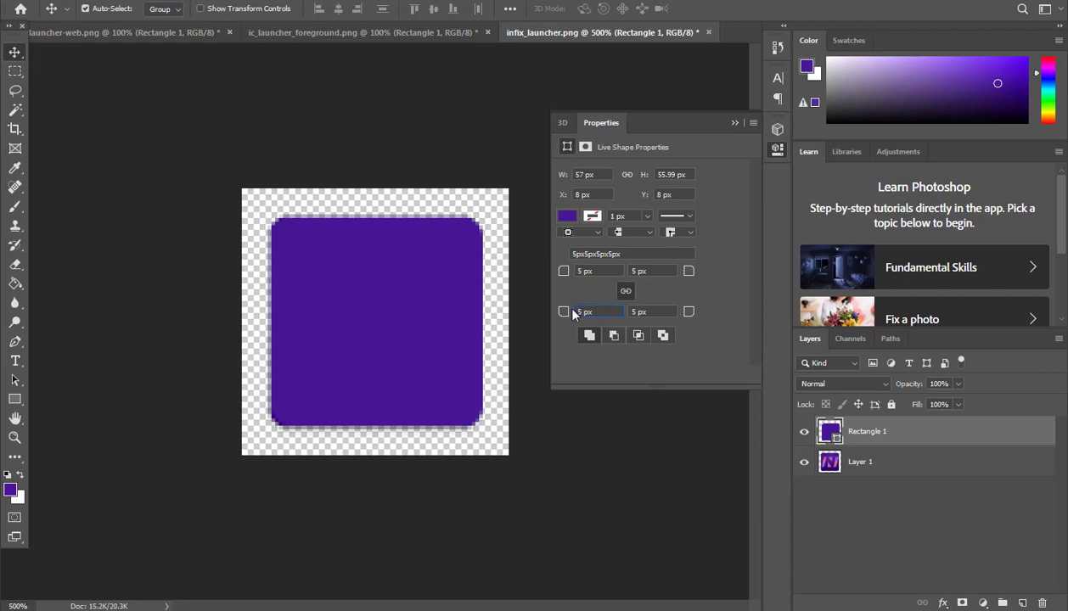
pyautogui.write('1')
pyautogui.press('Return')
pyautogui.write('10')
pyautogui.press('Return')
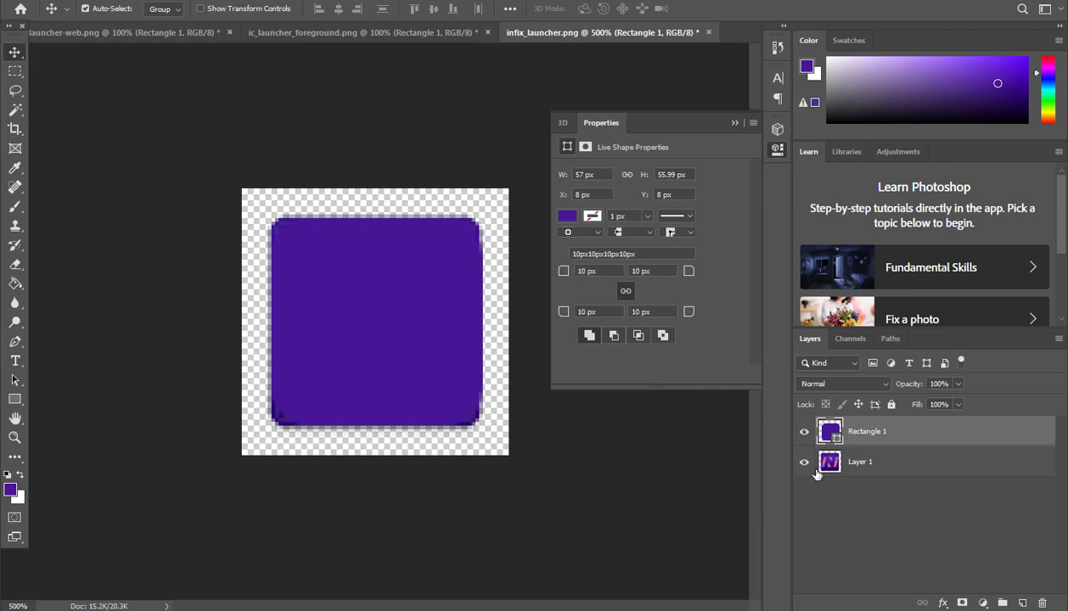
# Hide the original logo layer and add the DVS SCHOOL text from ic_launcher_foreground.png, scaled to 30.13%, over the rounded rectangle.
pyautogui.click(433, 32)
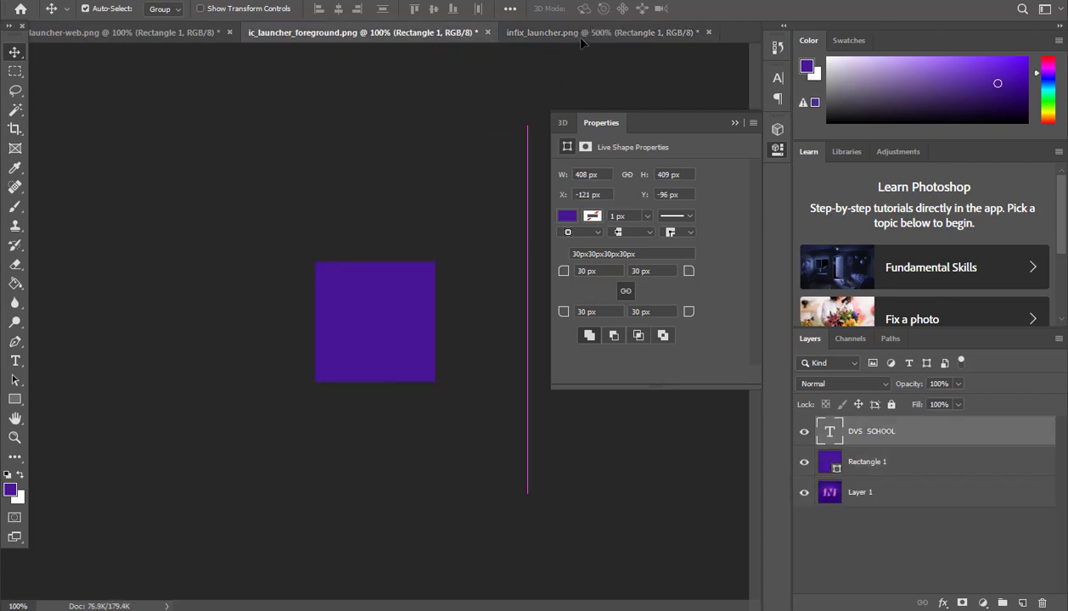
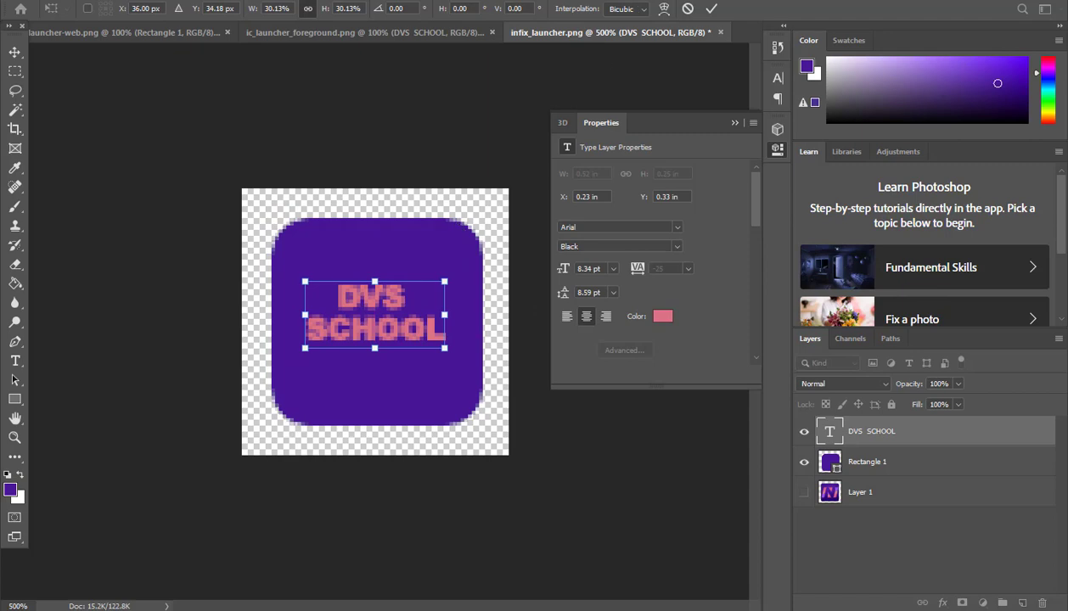
pyautogui.click(711, 8)
# Save the rounded icon as a PNG in the mipmap-hdpi folder, replacing infix_launcher.png.
pyautogui.click(35, 0)
pyautogui.click(95, 136)
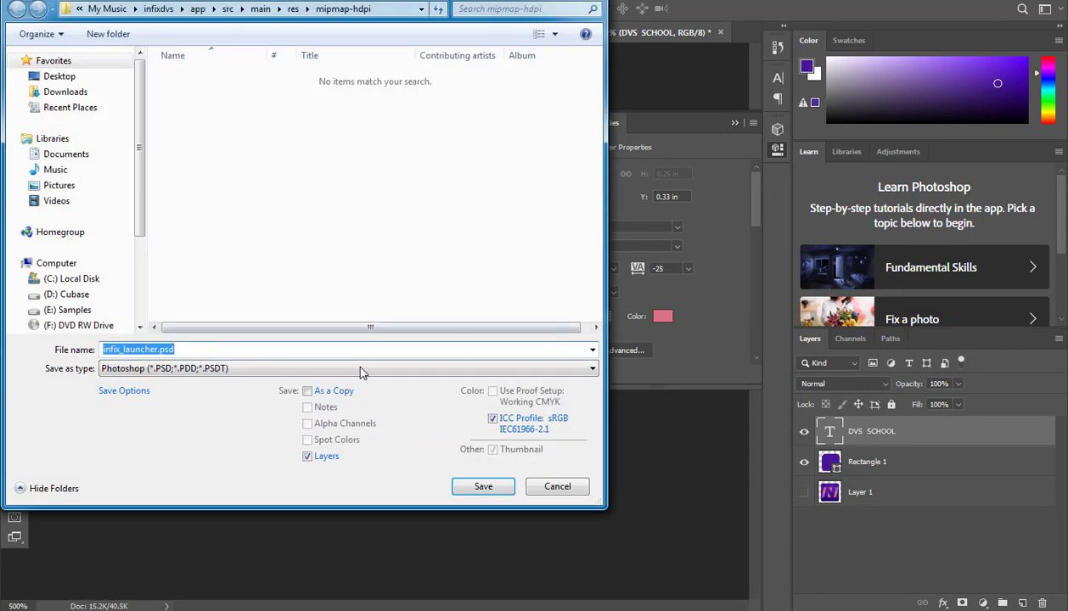
pyautogui.click(219, 368)
pyautogui.click(172, 574)
pyautogui.click(483, 489)
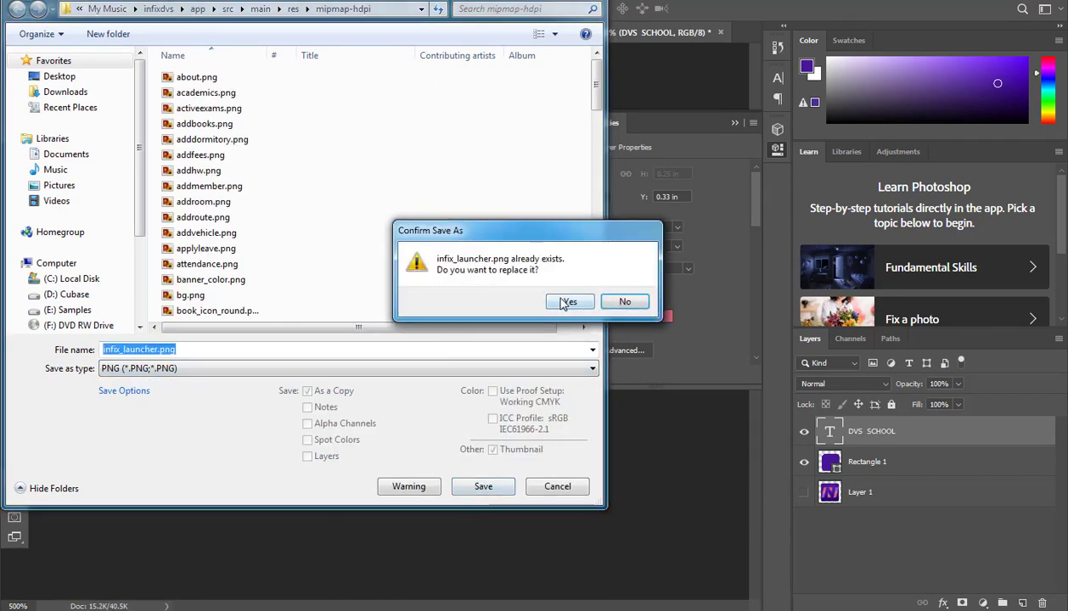
pyautogui.click(566, 303)
pyautogui.click(595, 167)
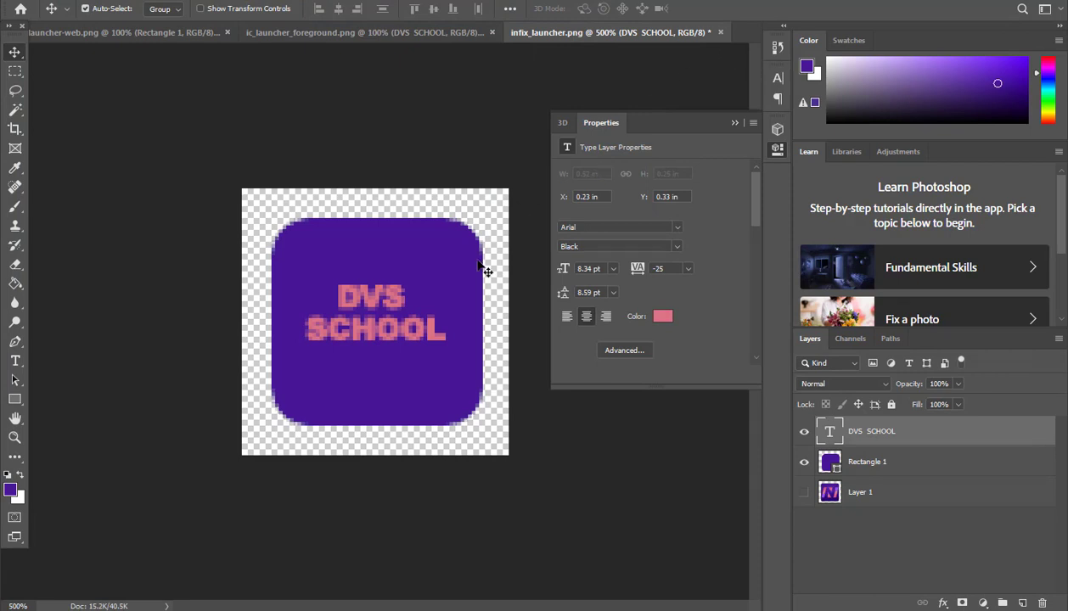
# Switch to Windows Explorer and open infix_launcher_round.png from the mipmap-hdpi folder in Photoshop.
pyautogui.click(86, 608)
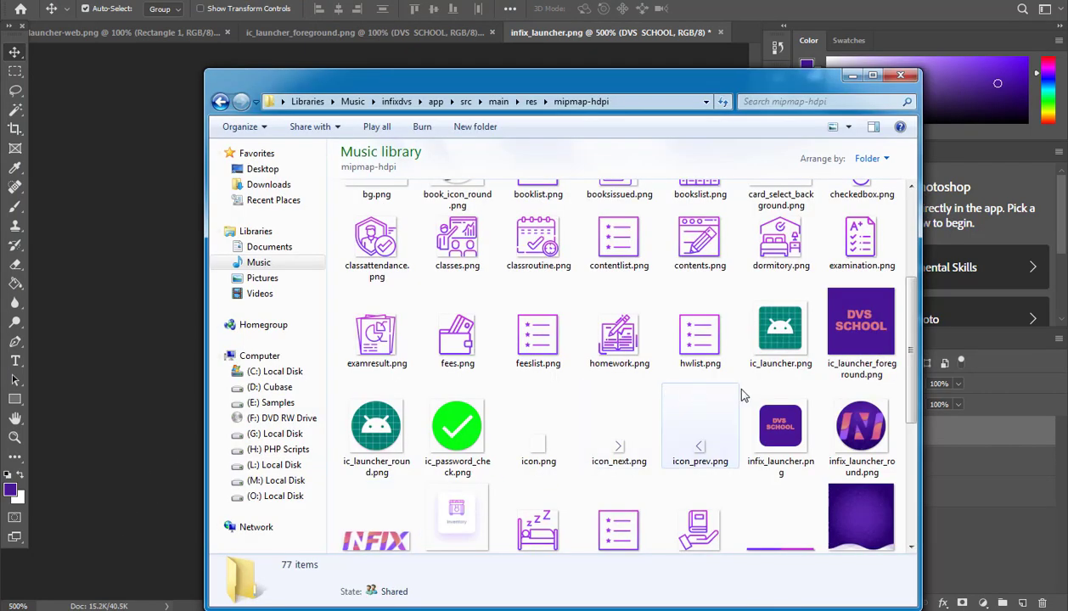
pyautogui.moveTo(882, 436); pyautogui.dragTo(745, 37)
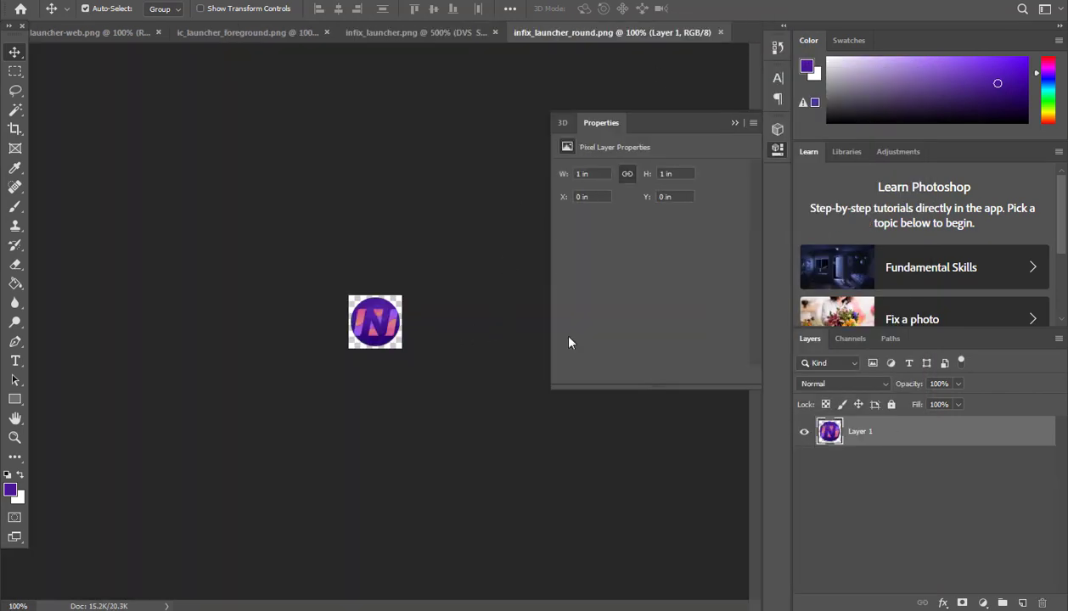
pyautogui.hotkey('ctrl', '+')
pyautogui.hotkey('ctrl', '+')
pyautogui.hotkey('ctrl', '+')
pyautogui.hotkey('ctrl', '+')
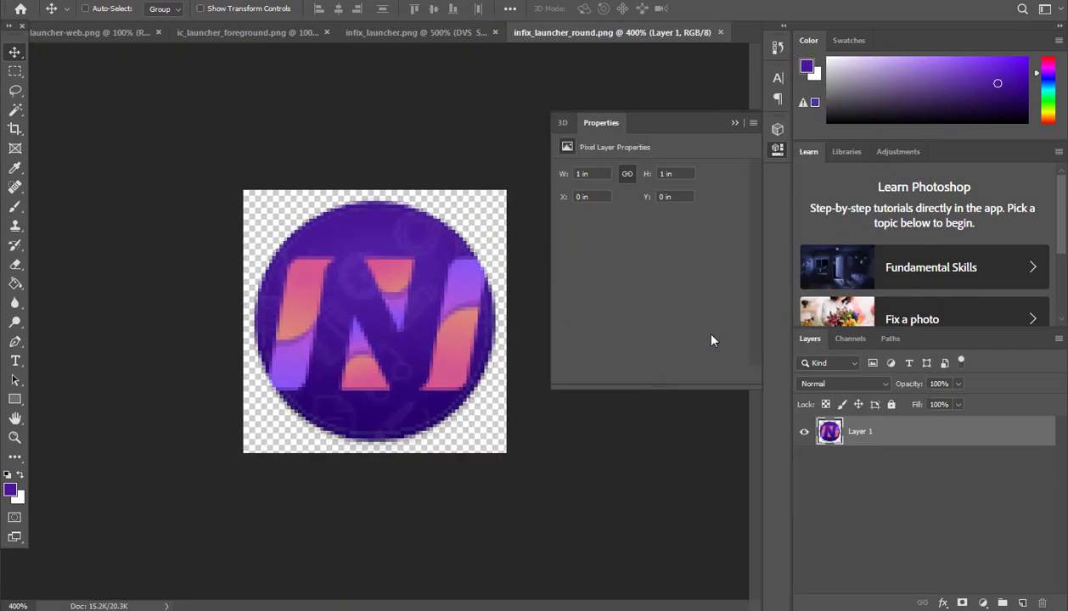
# Draw a black ellipse about 57 × 56 px and move it against the left edge of the round logo.
pyautogui.click(17, 405)
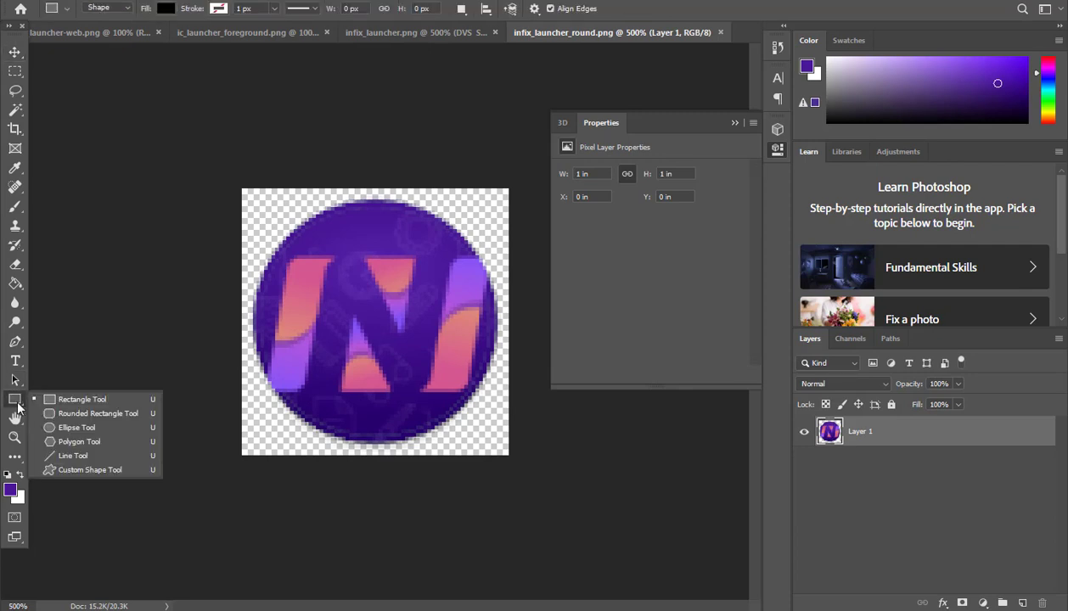
pyautogui.click(81, 427)
pyautogui.moveTo(303, 243); pyautogui.dragTo(492, 437)
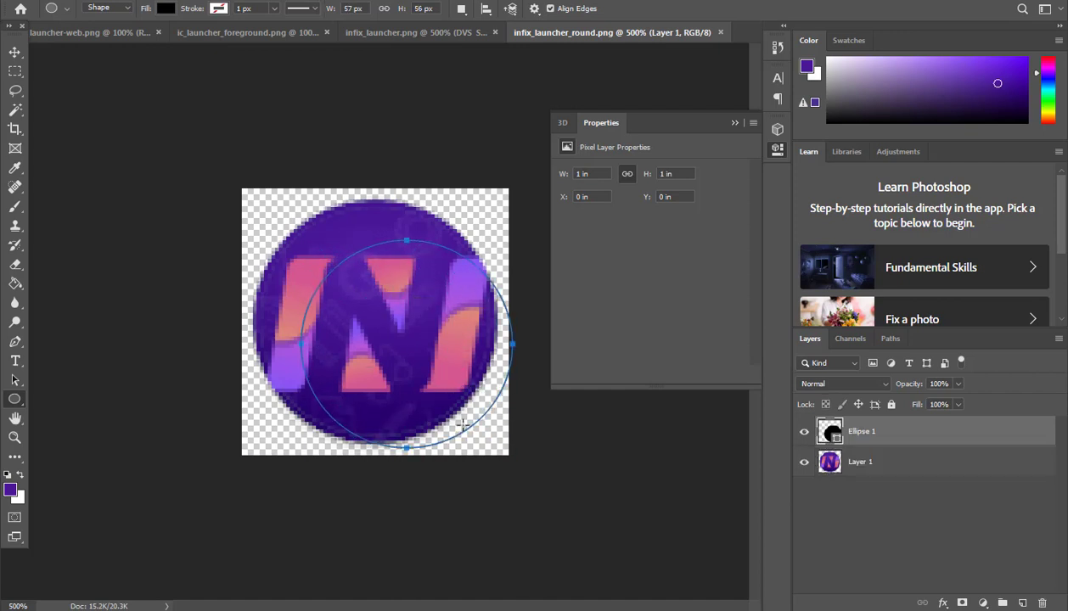
pyautogui.click(14, 52)
pyautogui.moveTo(401, 341); pyautogui.dragTo(348, 316)
# Stretch the black ellipse to about 67 × 66 px so it covers the whole round logo.
pyautogui.hotkey('ctrl', 't')
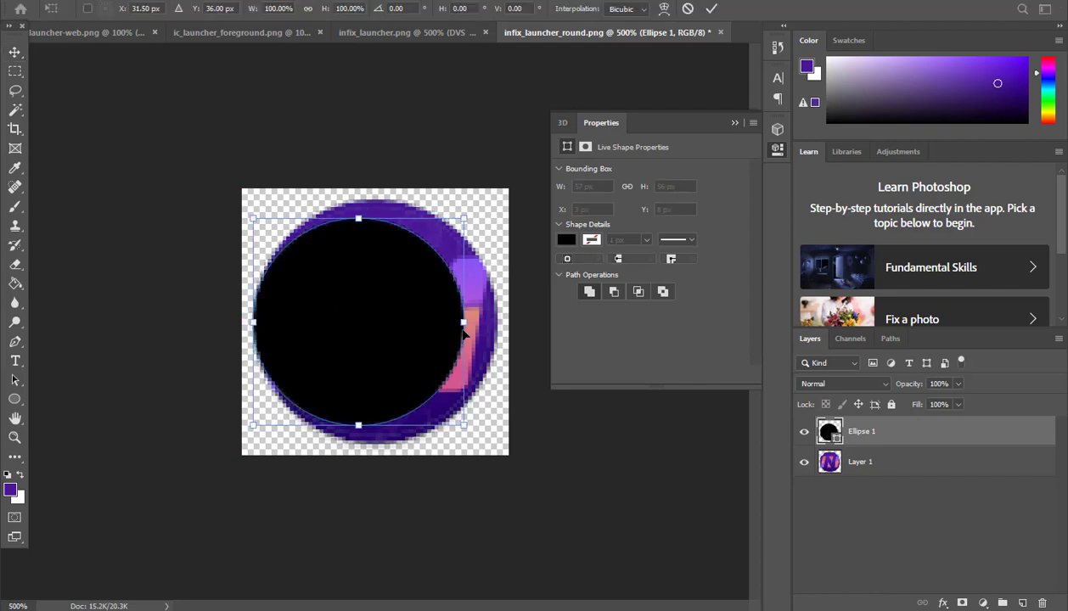
pyautogui.moveTo(463, 323); pyautogui.dragTo(494, 323)
pyautogui.moveTo(372, 219); pyautogui.dragTo(374, 200)
pyautogui.moveTo(373, 430); pyautogui.dragTo(375, 444)
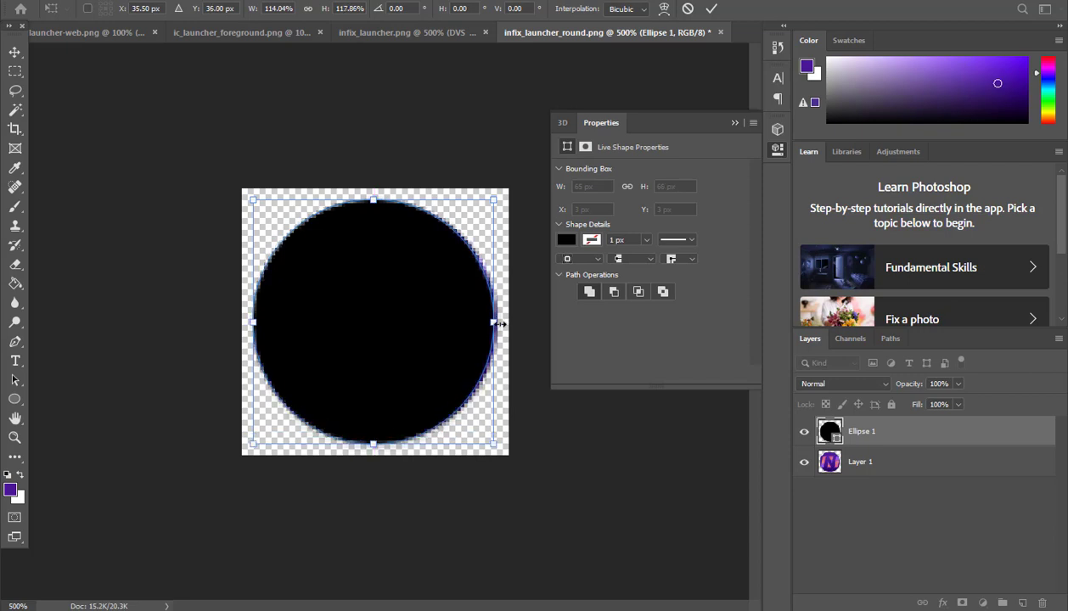
pyautogui.moveTo(495, 323); pyautogui.dragTo(502, 323)
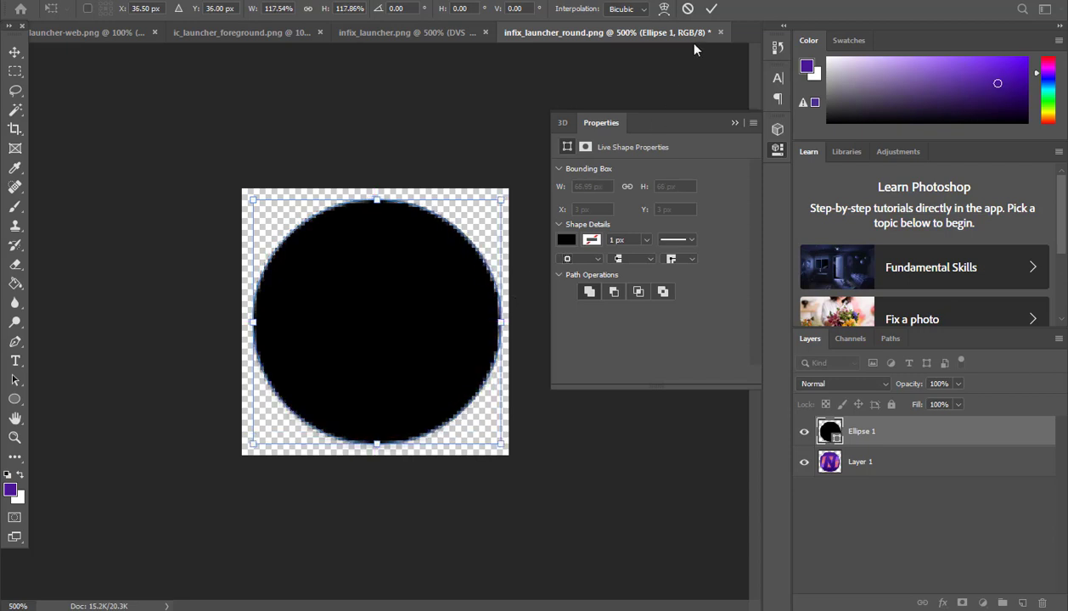
pyautogui.click(711, 11)
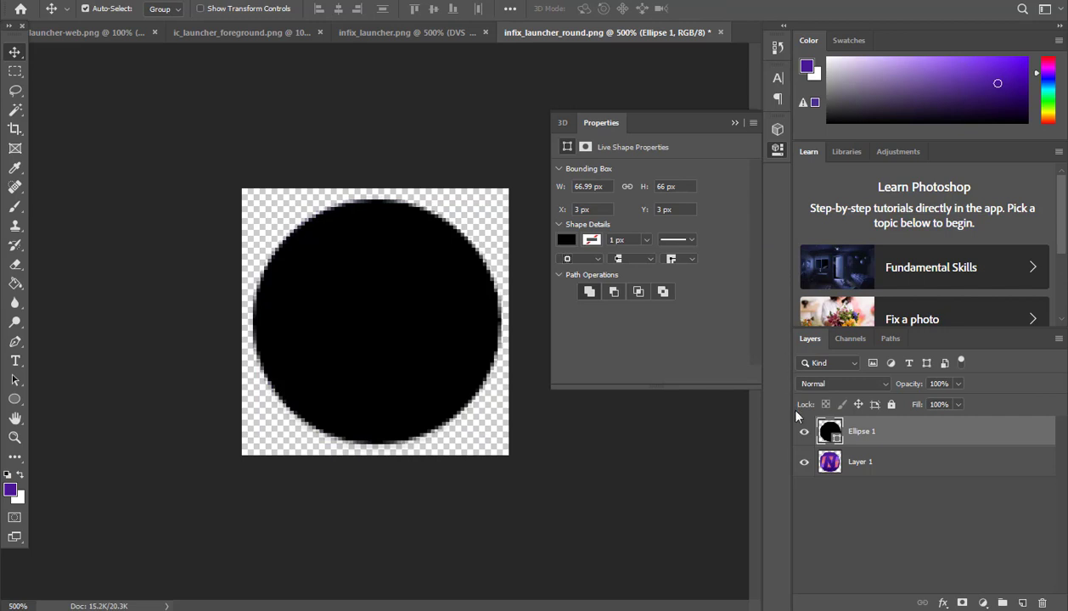
# Copy the purple fill's hex code 471696 from the rounded rectangle in infix_launcher.png.
pyautogui.click(441, 33)
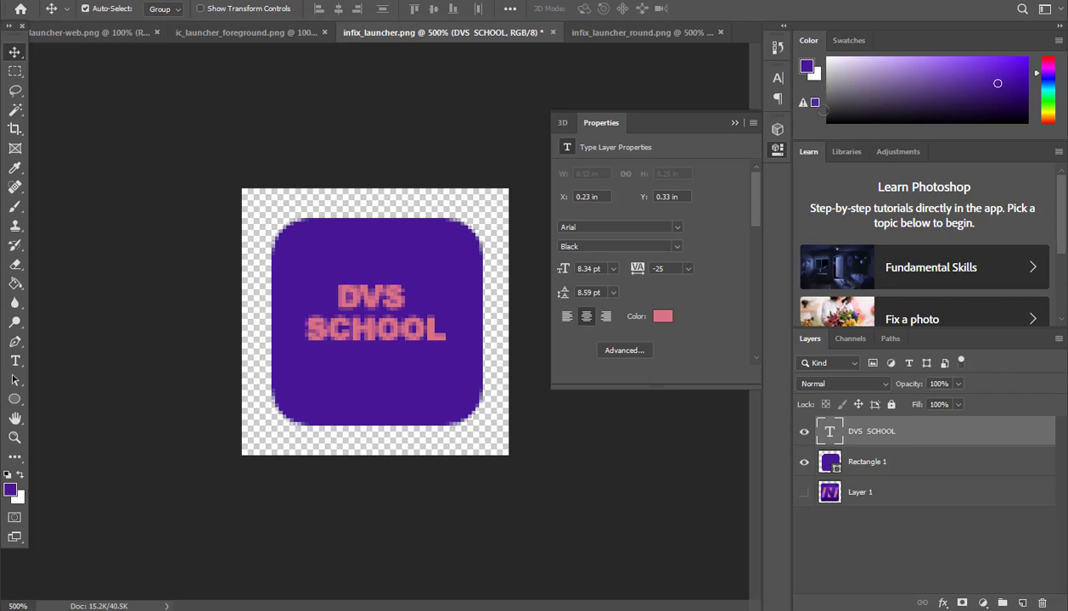
pyautogui.click(841, 476)
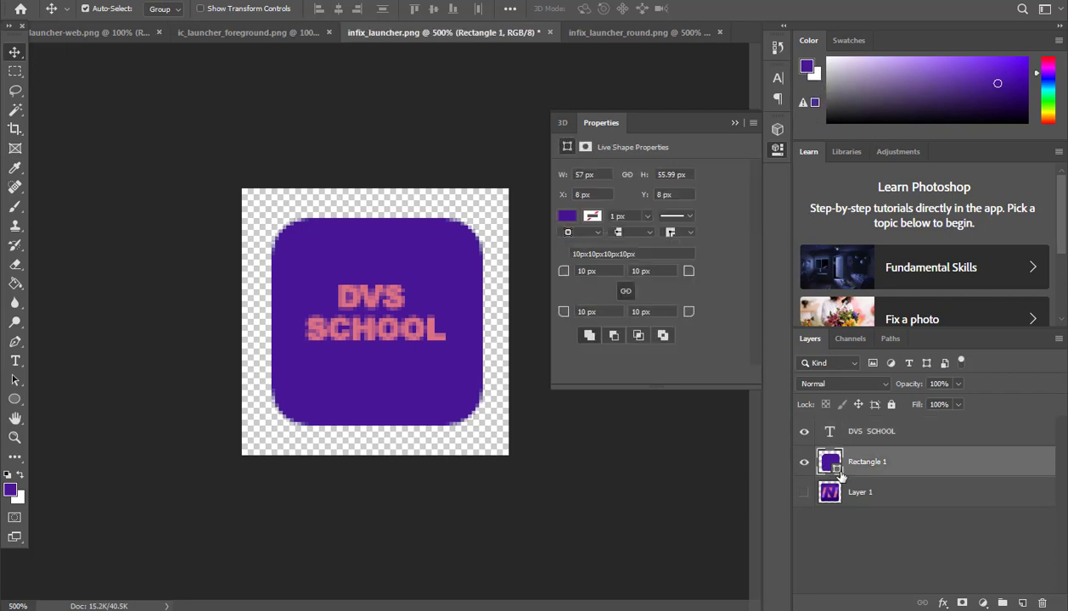
pyautogui.click(566, 217)
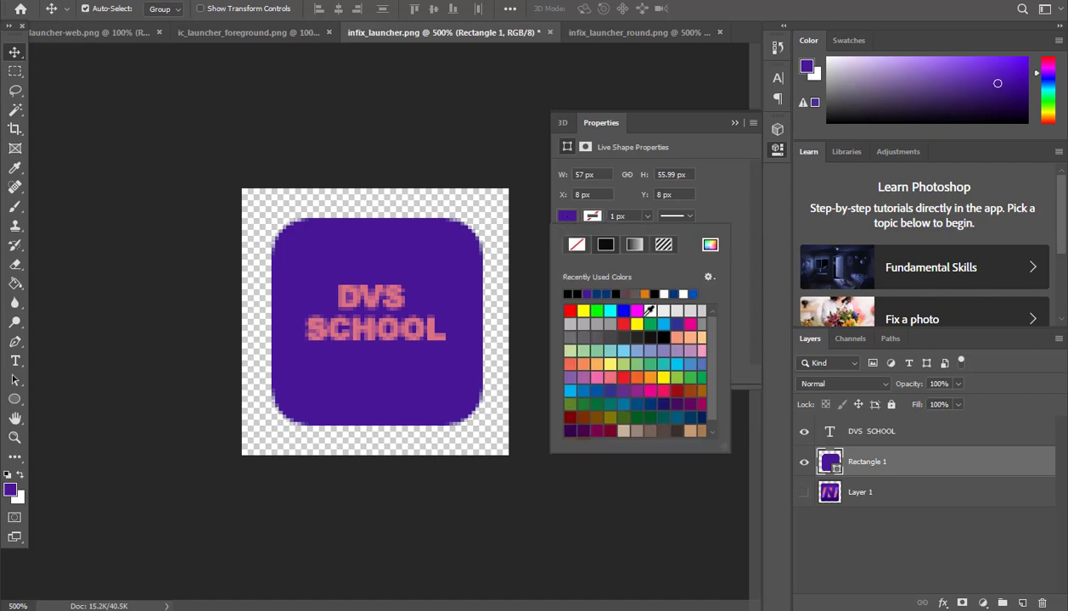
pyautogui.doubleClick(830, 463)
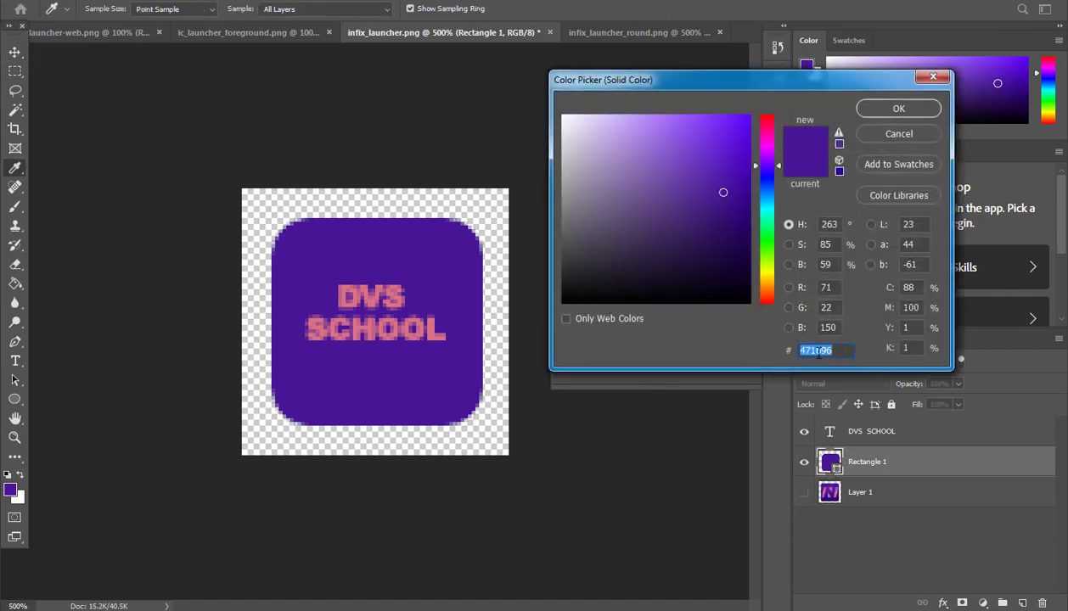
pyautogui.rightClick(818, 353)
pyautogui.click(851, 399)
pyautogui.click(887, 111)
# Fill the black ellipse in infix_launcher_round.png with the copied purple 471696.
pyautogui.click(648, 34)
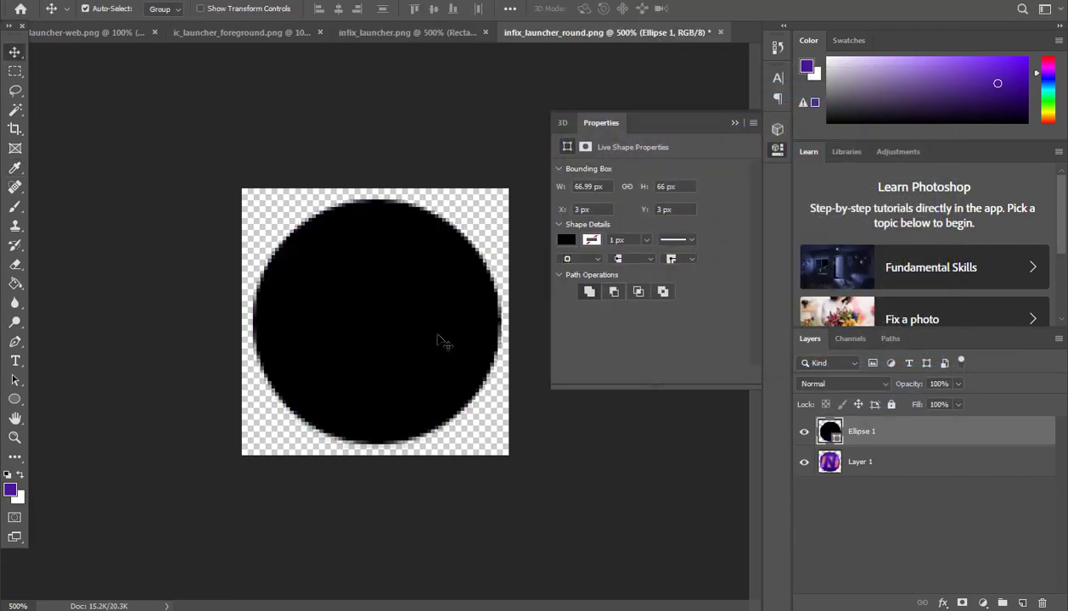
pyautogui.doubleClick(837, 440)
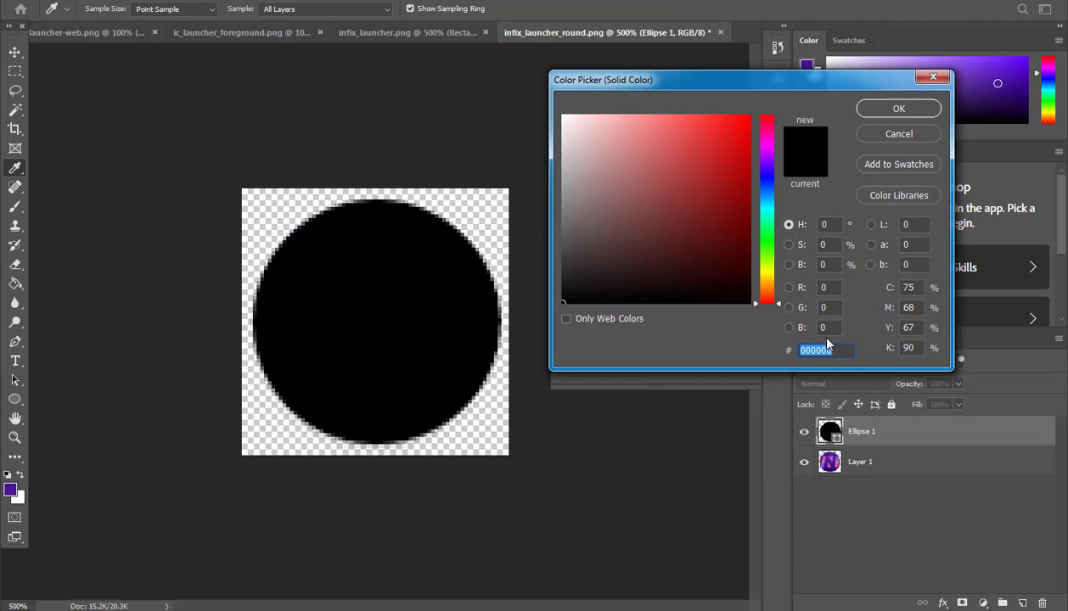
pyautogui.hotkey('ctrl', 'v')
pyautogui.click(899, 111)
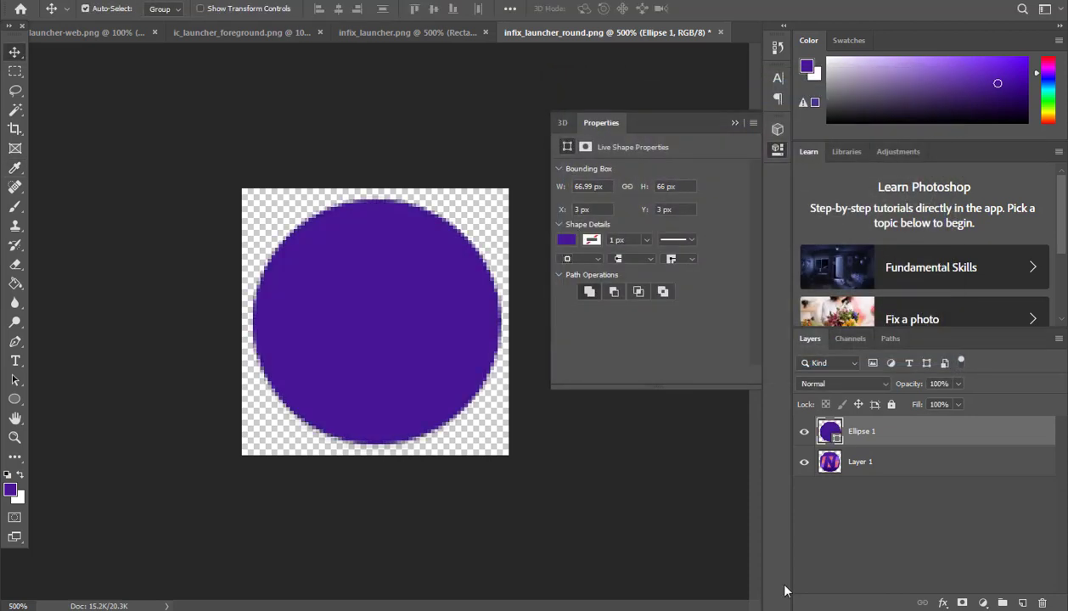
# Bring the DVS SCHOOL text from infix_launcher.png into the round icon, enlarge it to about 10.25 pt and center it on the purple circle.
pyautogui.click(383, 31)
pyautogui.moveTo(386, 318)
pyautogui.mouseDown()
pyautogui.moveTo(722, 25)
pyautogui.moveTo(650, 37)
pyautogui.moveTo(393, 312)
pyautogui.moveTo(406, 316)
pyautogui.moveTo(384, 323)
pyautogui.moveTo(393, 328)
pyautogui.mouseUp()
pyautogui.hotkey('ctrl', 't')
pyautogui.moveTo(444, 361); pyautogui.dragTo(471, 359)
pyautogui.click(710, 10)
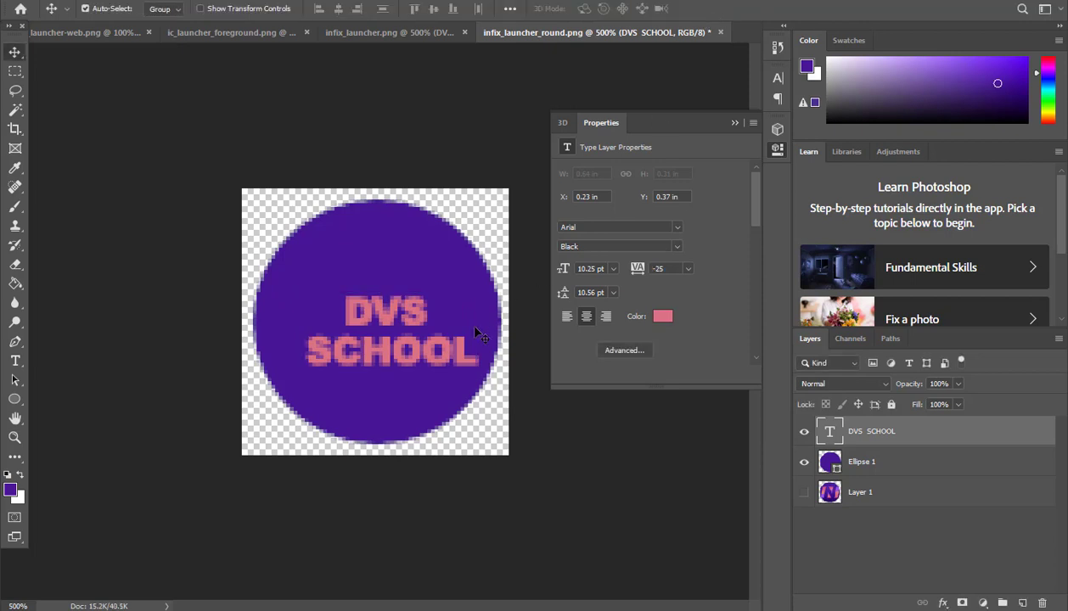
pyautogui.moveTo(403, 361)
pyautogui.mouseDown()
pyautogui.moveTo(374, 336)
pyautogui.moveTo(387, 354)
pyautogui.mouseUp()
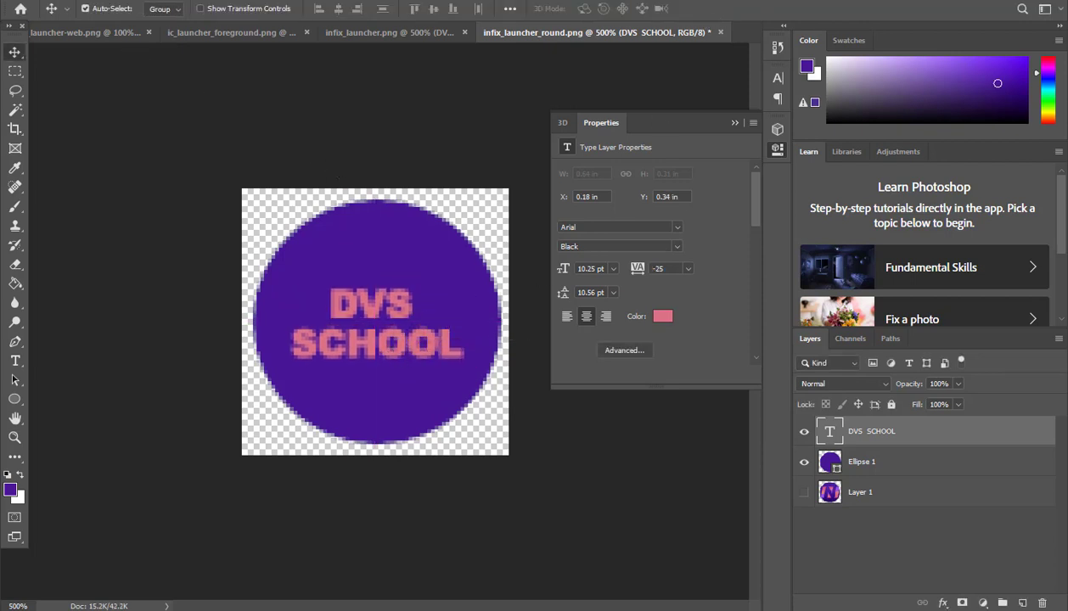
# Save the round icon as a PNG in the mipmap-hdpi folder, replacing infix_launcher_round.png.
pyautogui.hotkey('alt', 'f')
pyautogui.press('Escape')
pyautogui.hotkey('ctrl', 'shift', 's')
pyautogui.click(346, 368)
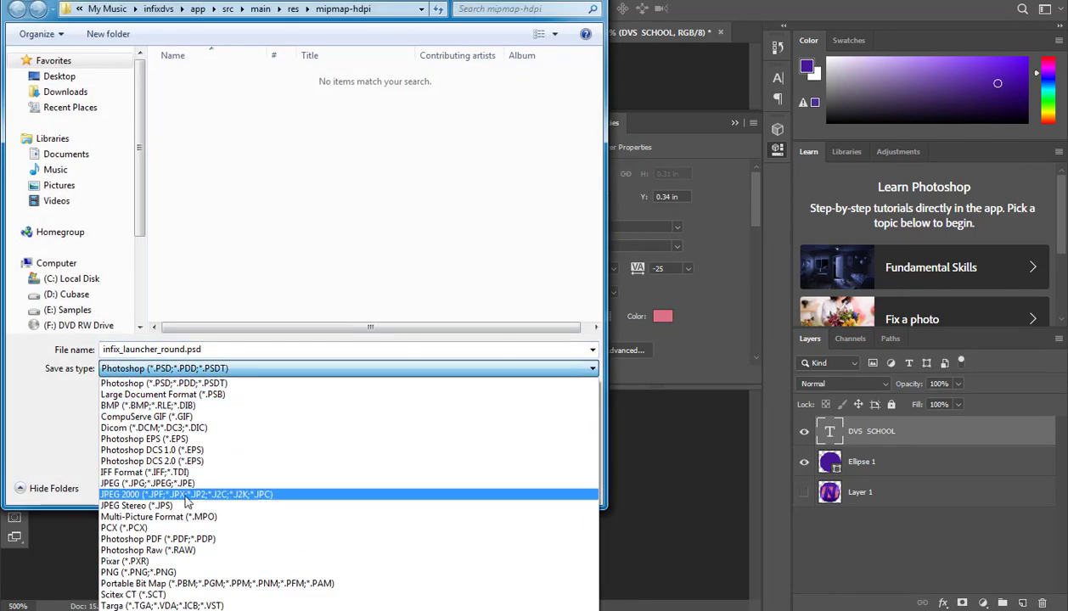
pyautogui.click(156, 574)
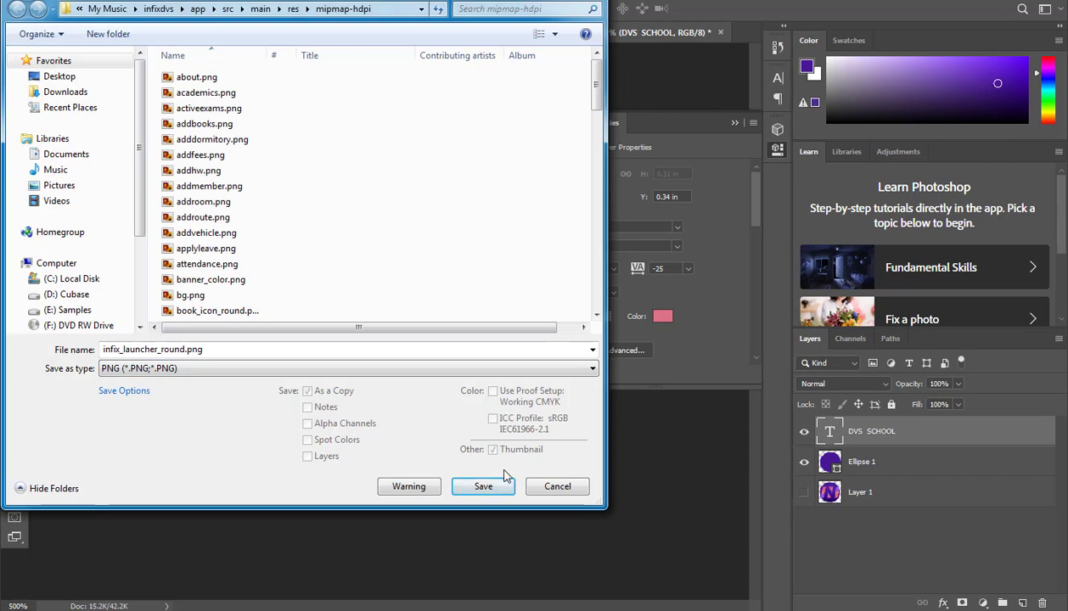
pyautogui.click(481, 486)
pyautogui.click(566, 303)
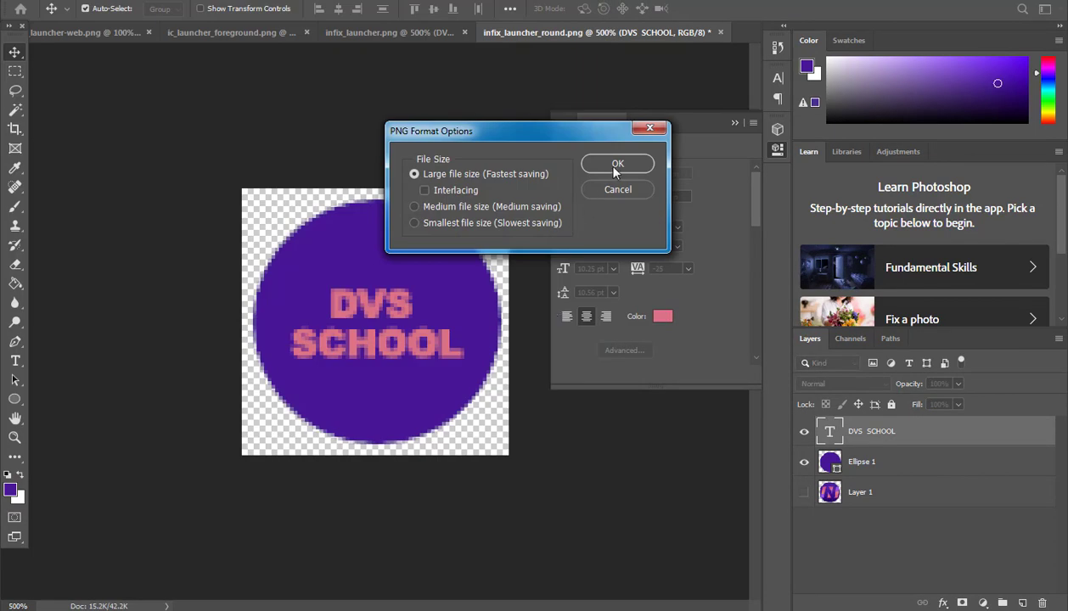
pyautogui.click(617, 167)
# Switch to Windows Explorer and open inflex_edu_logo.png from the mipmap-hdpi folder in Photoshop.
pyautogui.hotkey('alt', 'Tab')
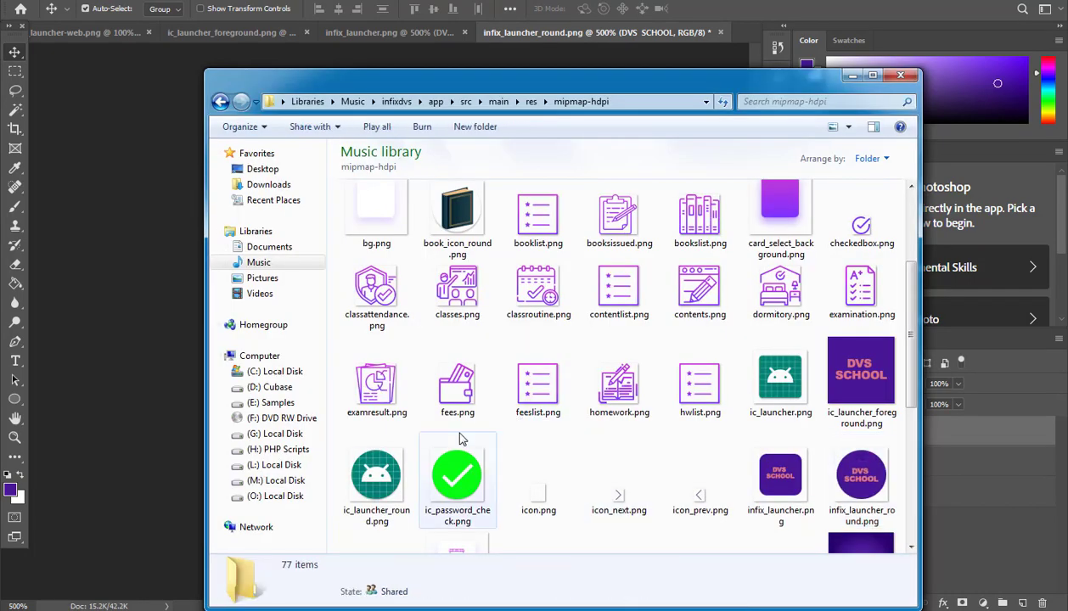
pyautogui.scroll(-4, 884, 399)
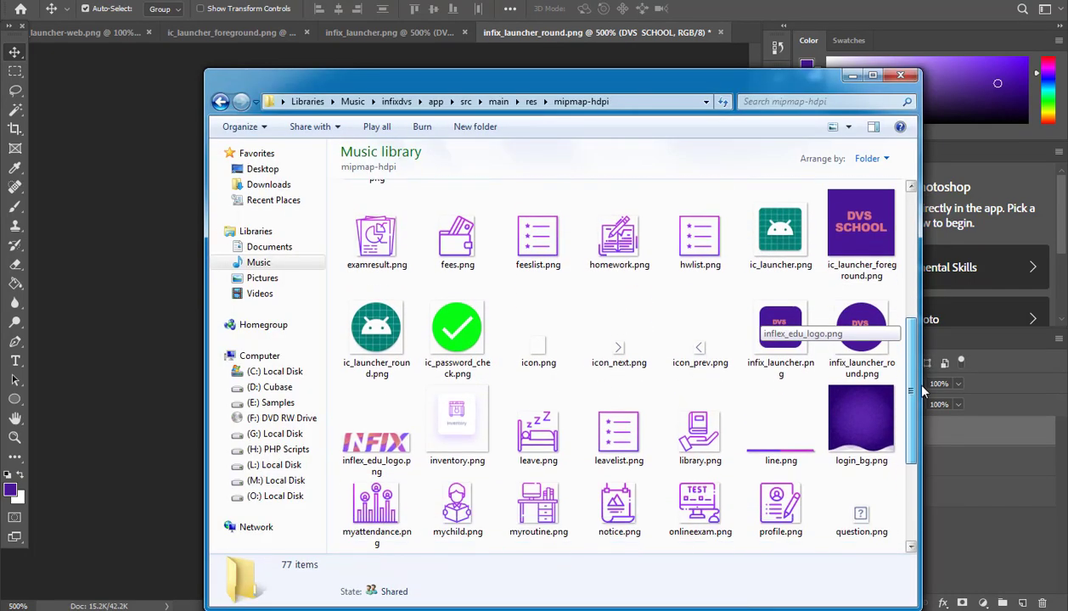
pyautogui.moveTo(376, 352); pyautogui.dragTo(743, 36)
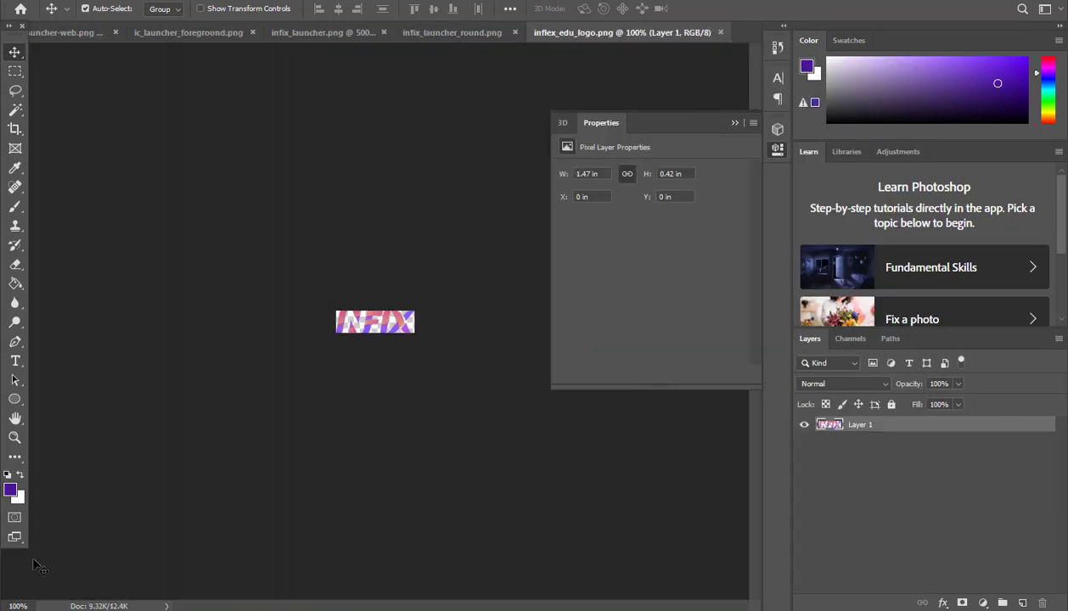
# Open a new Windows Explorer window and go to the My Pictures folder on the G: drive.
pyautogui.hotkey('alt', 'Tab')
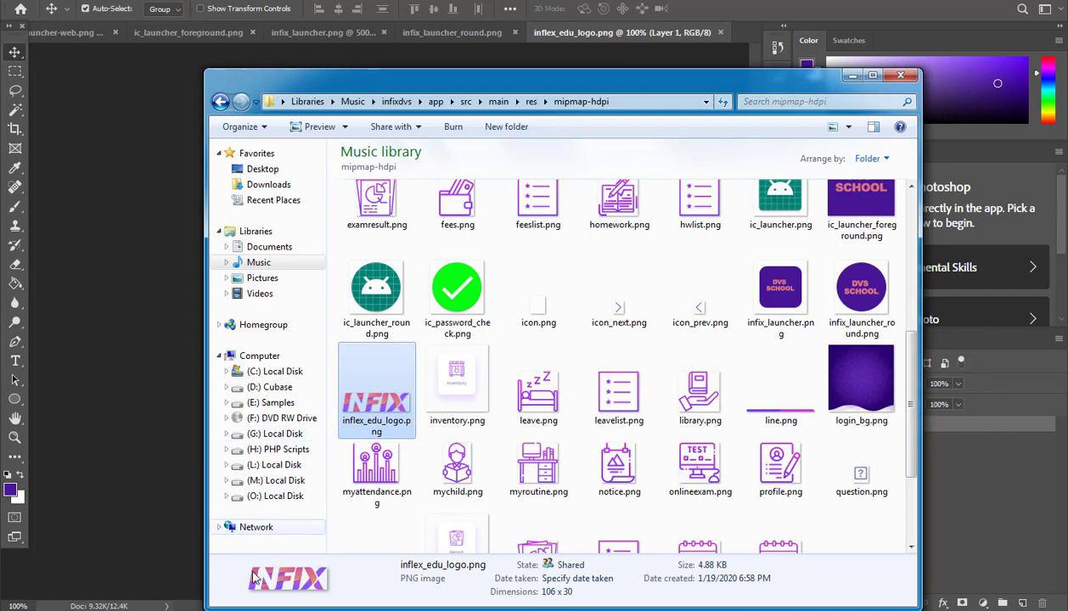
pyautogui.rightClick(94, 608)
pyautogui.click(72, 554)
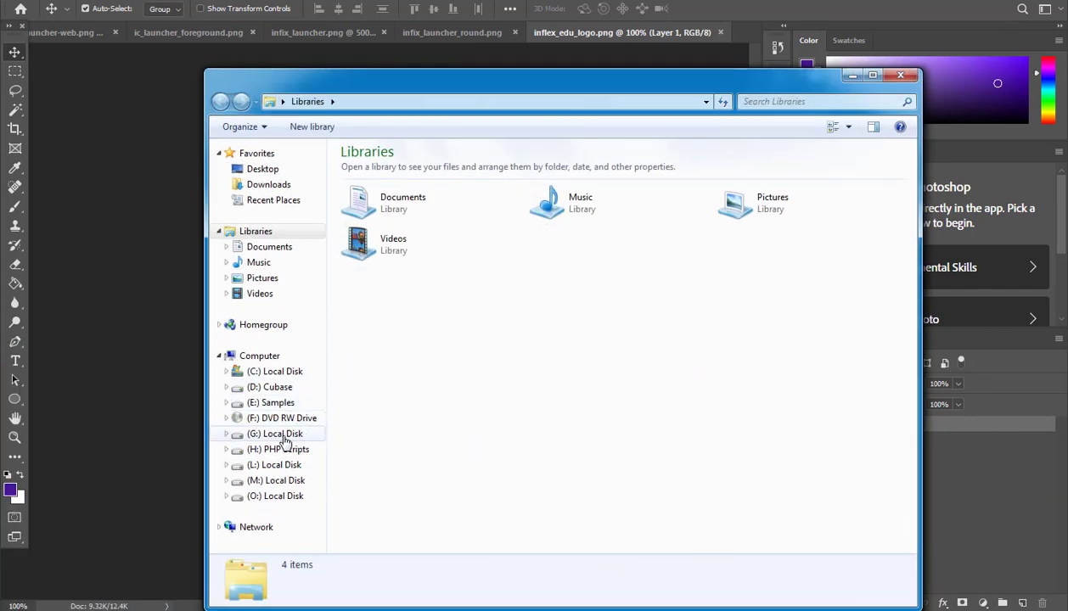
pyautogui.click(276, 434)
pyautogui.click(393, 265)
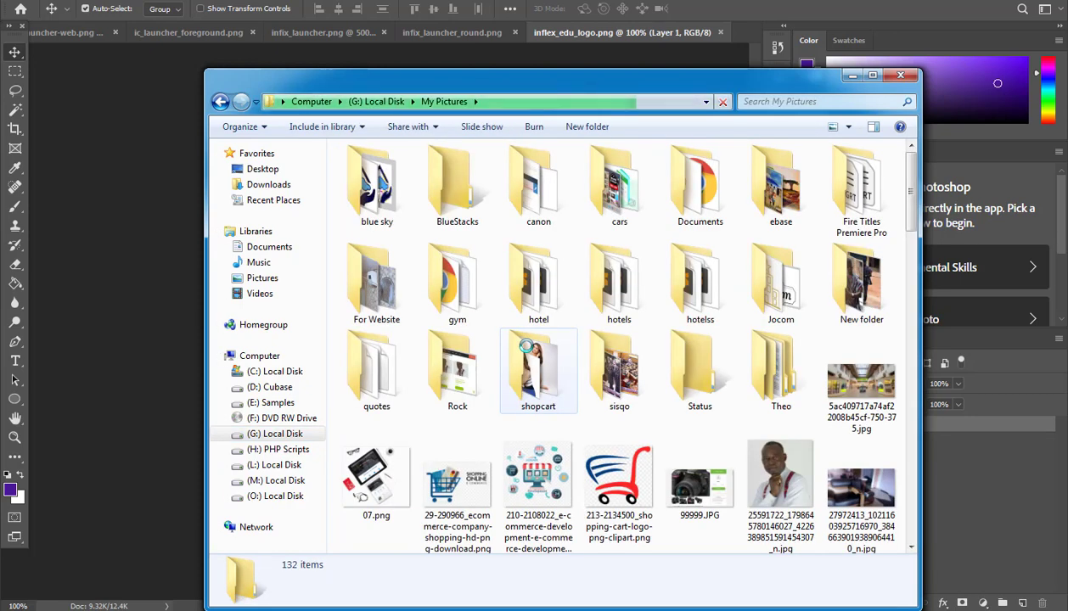
# Place Logo.png from My Pictures into the inflex_edu_logo.png document and hide the original INFIX layer.
pyautogui.scroll(-10, 538, 340)
pyautogui.click(556, 208)
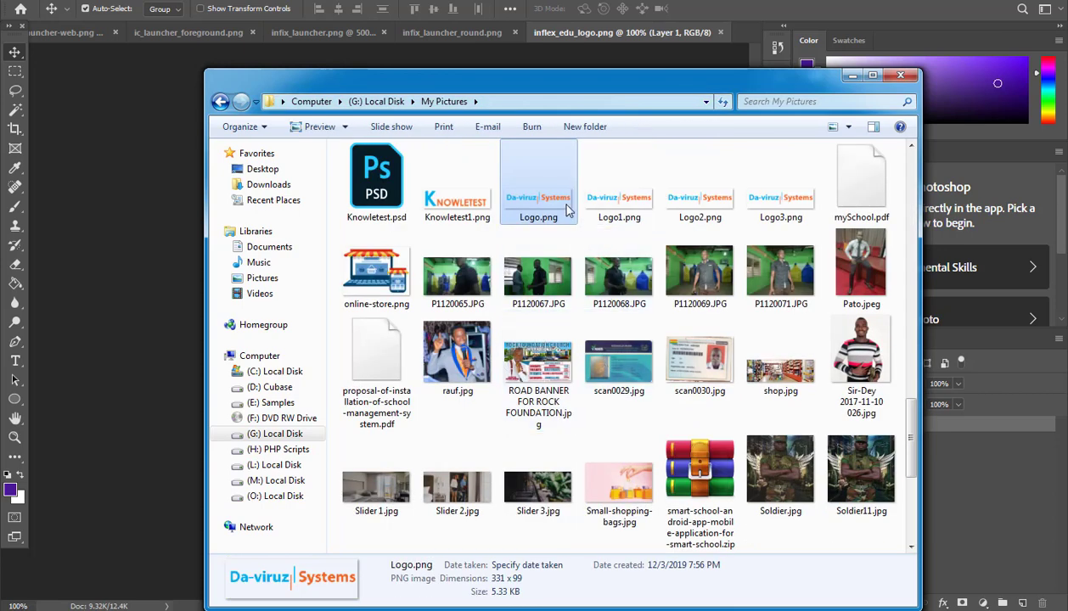
pyautogui.moveTo(547, 207); pyautogui.dragTo(193, 289)
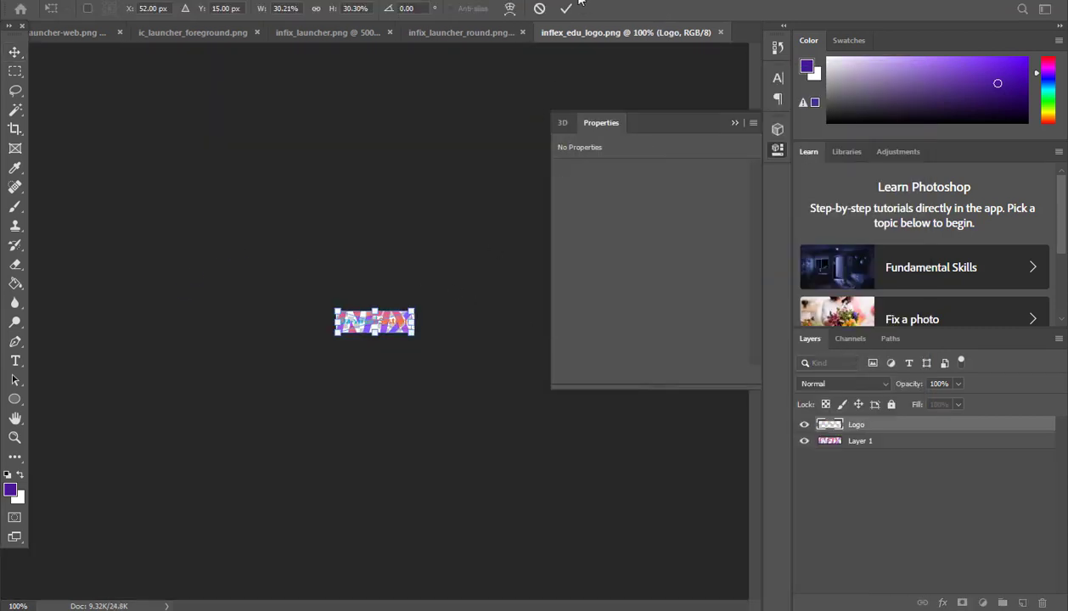
pyautogui.click(566, 8)
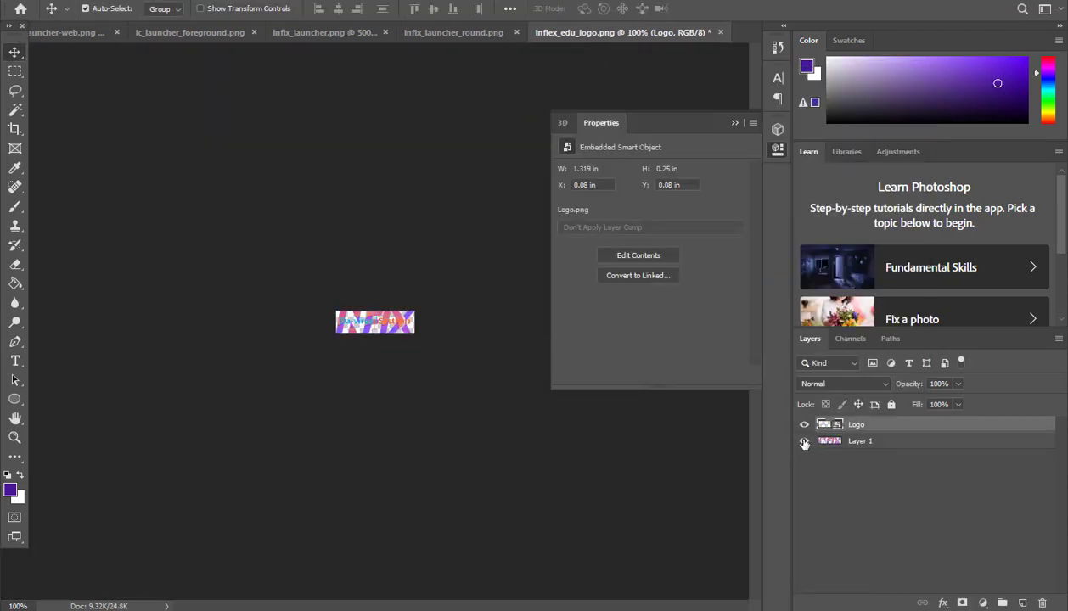
pyautogui.click(804, 442)
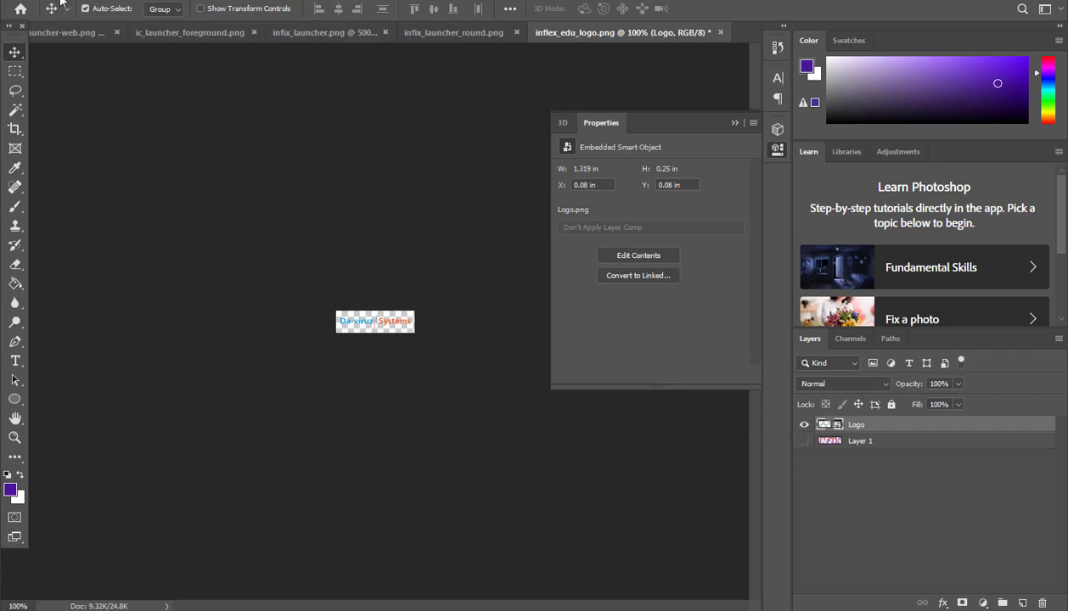
# Save the Da-viruz Systems logo as a PNG in the mipmap-hdpi folder, replacing inflex_edu_logo.png.
pyautogui.hotkey('alt', 'f')
pyautogui.click(94, 146)
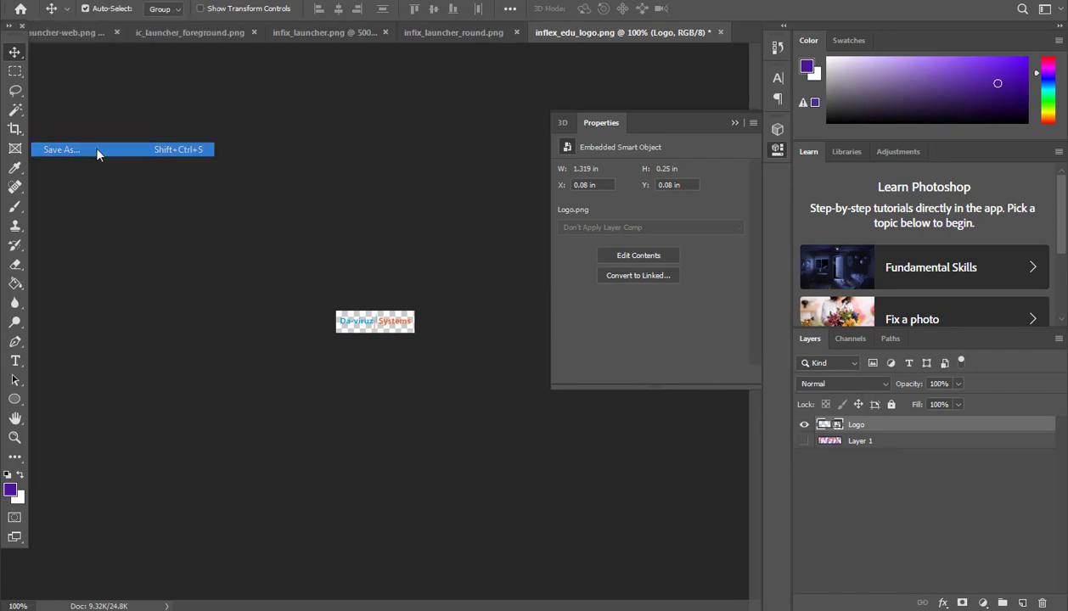
pyautogui.click(249, 367)
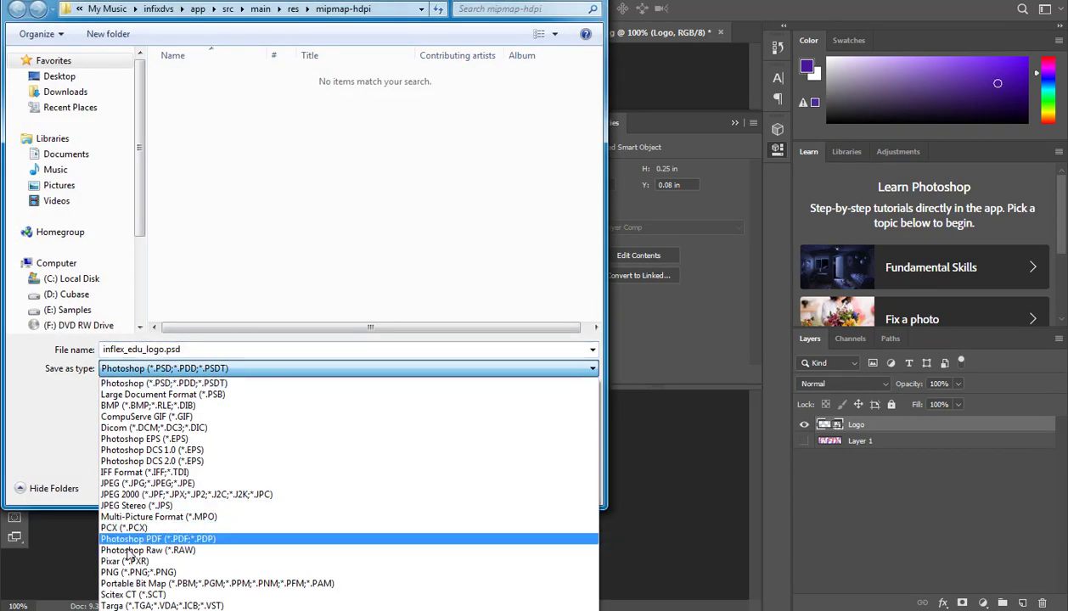
pyautogui.click(166, 573)
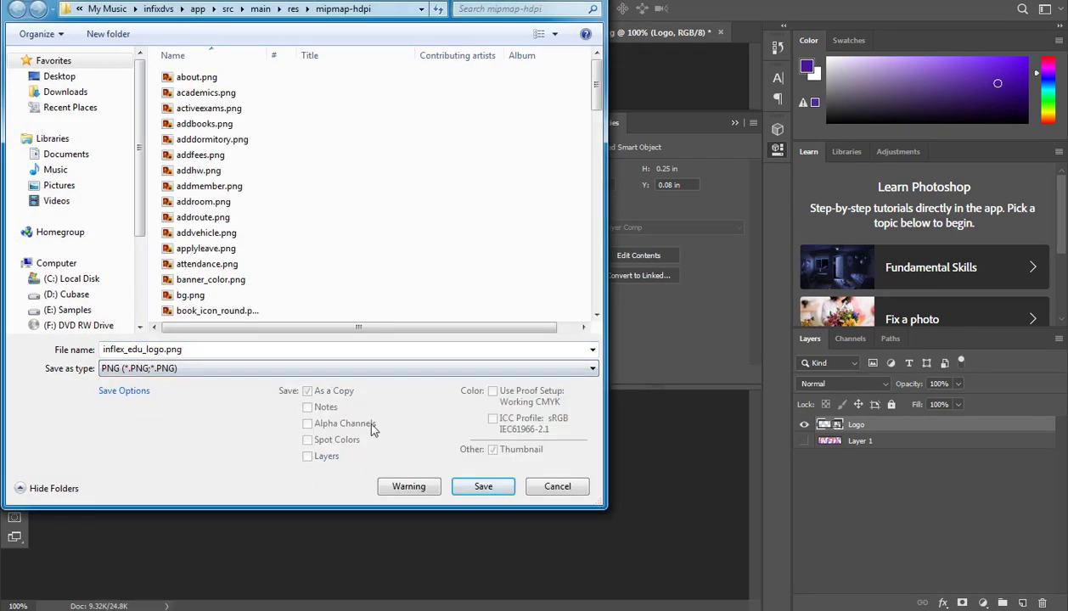
pyautogui.click(476, 484)
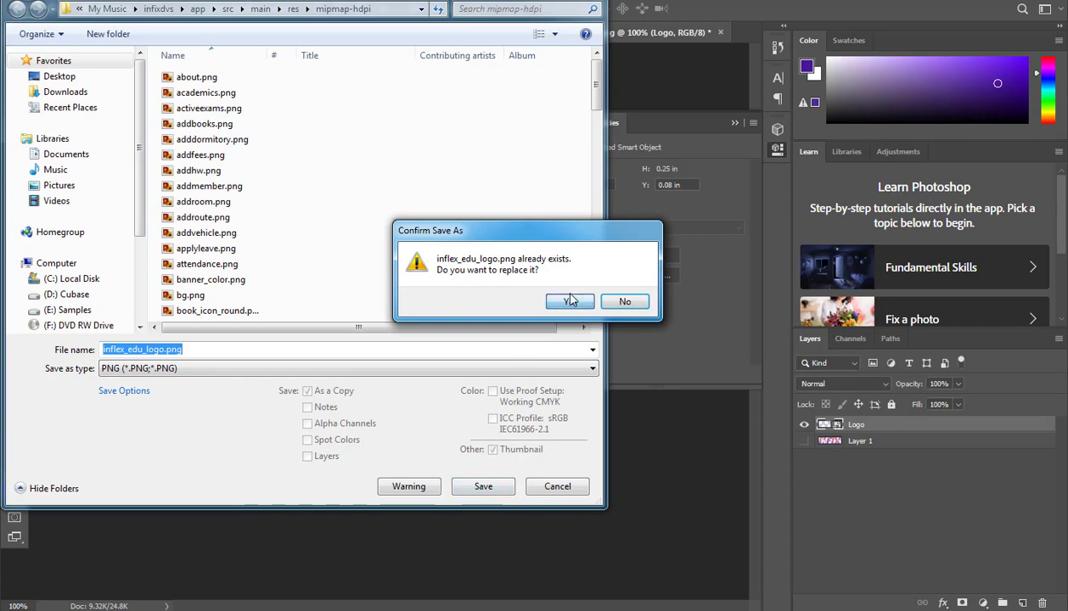
pyautogui.click(570, 301)
pyautogui.click(624, 166)
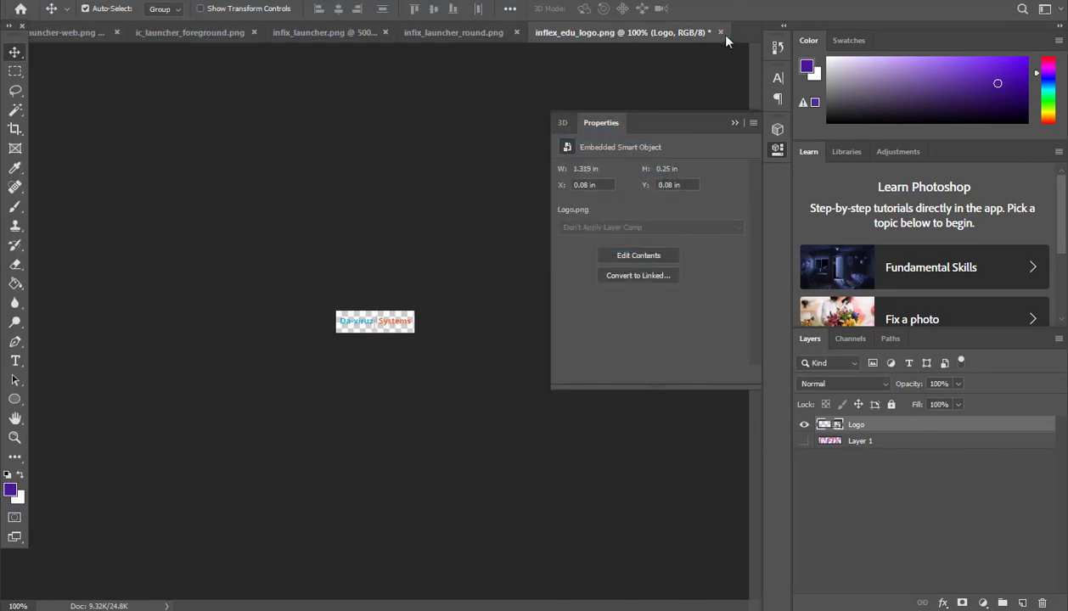
# Switch to the mipmap-hdpi window in Windows Explorer and open login_bg.png in Photoshop.
pyautogui.moveTo(136, 609)
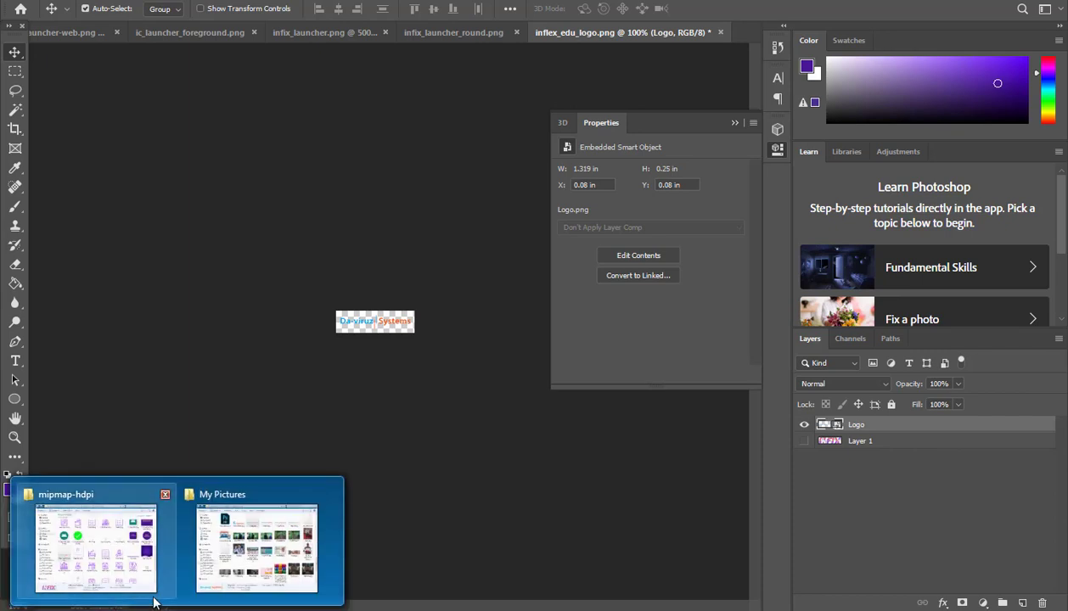
pyautogui.click(124, 574)
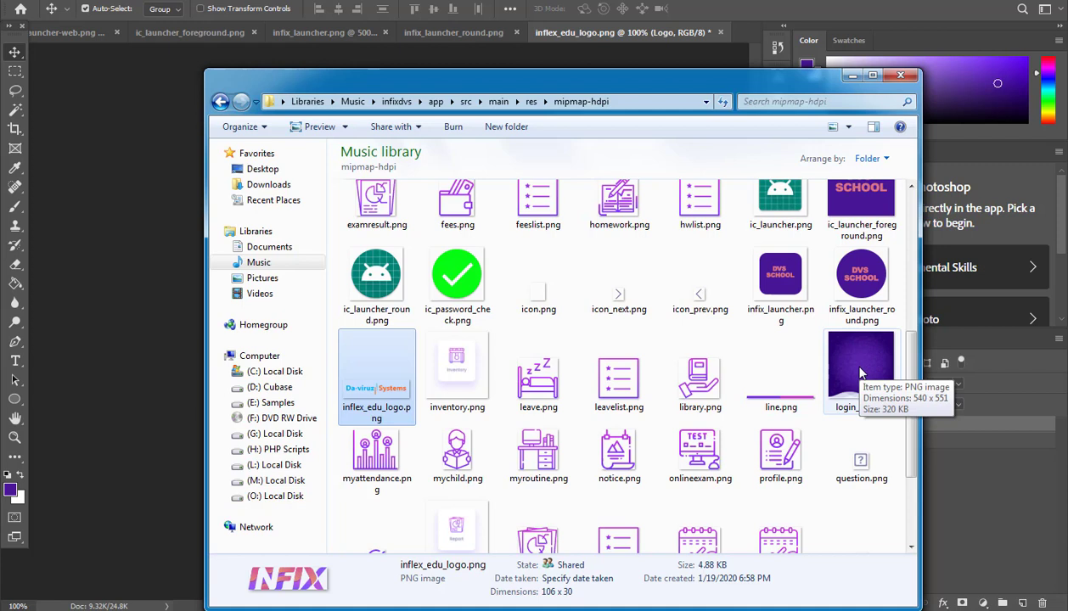
pyautogui.moveTo(858, 374); pyautogui.dragTo(744, 32)
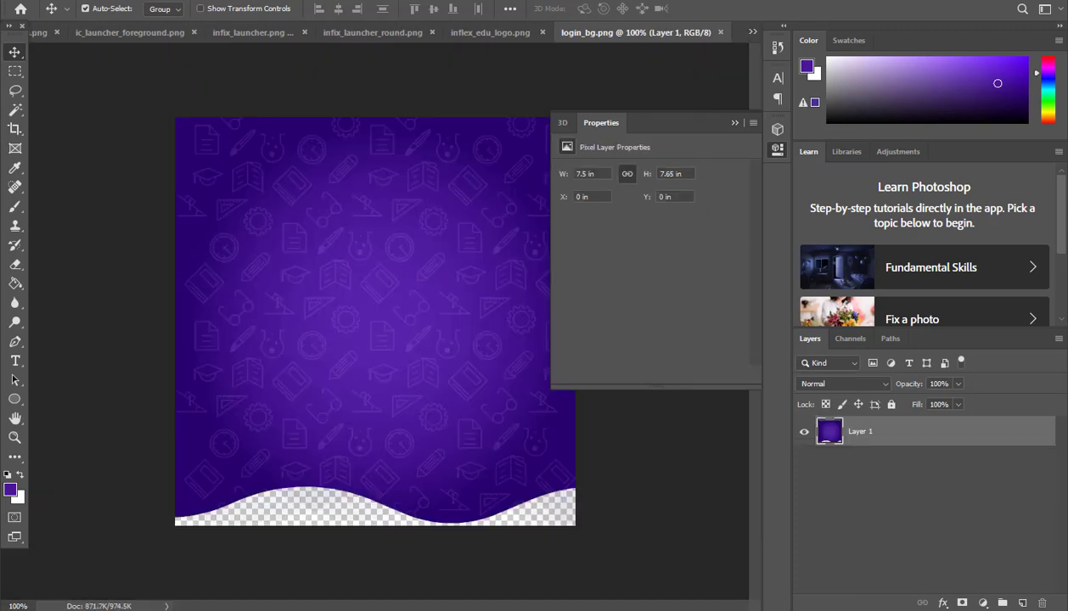
# Add a Photo Filter adjustment layer above the login background and set its filter to Cooling Filter (80).
pyautogui.click(983, 602)
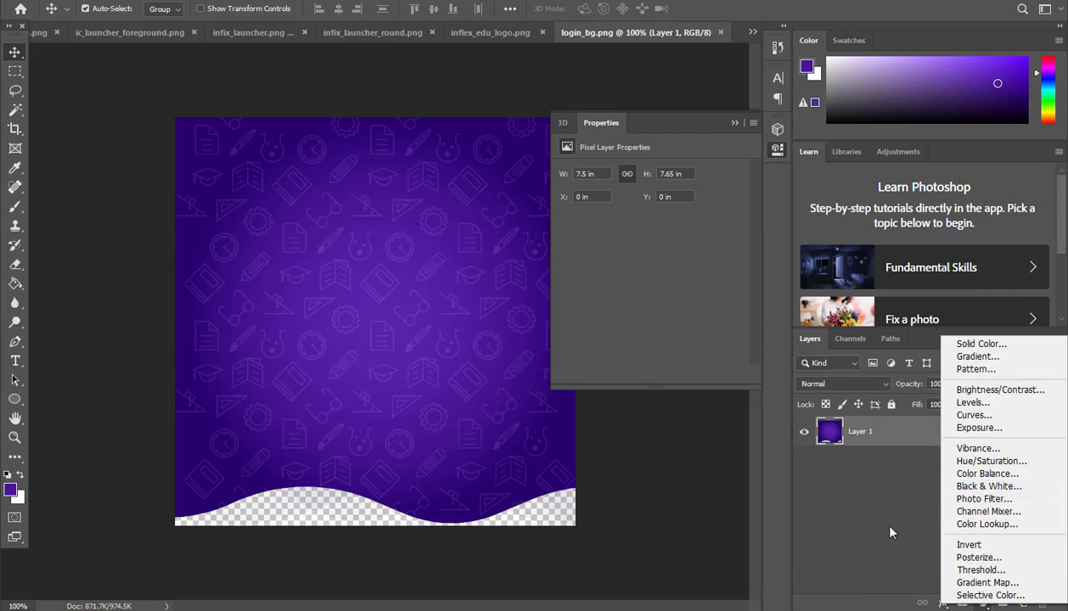
pyautogui.click(985, 499)
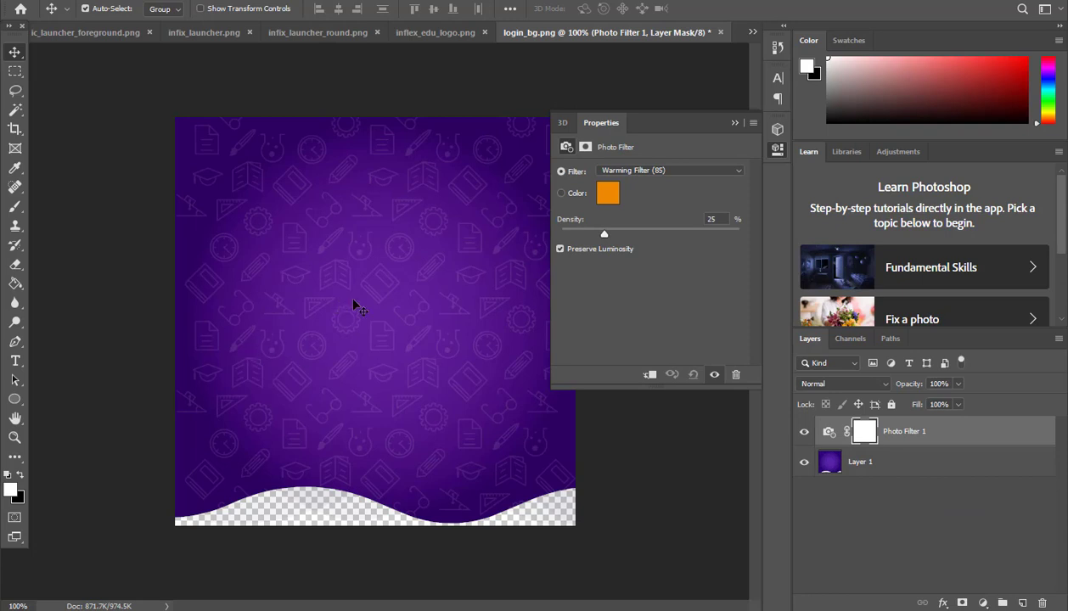
pyautogui.click(676, 170)
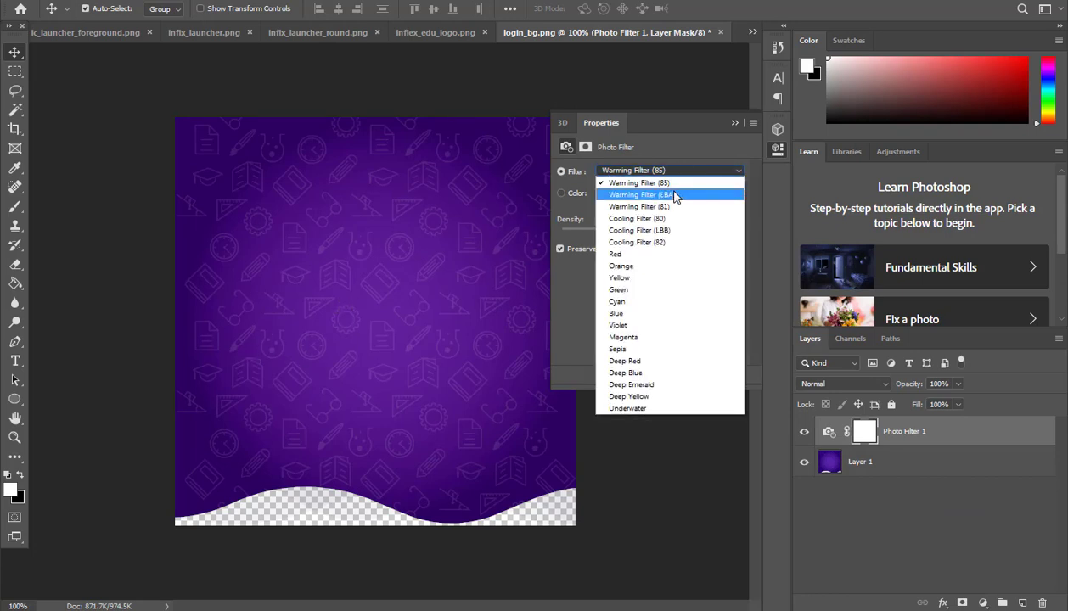
pyautogui.click(675, 188)
pyautogui.click(675, 171)
pyautogui.click(667, 211)
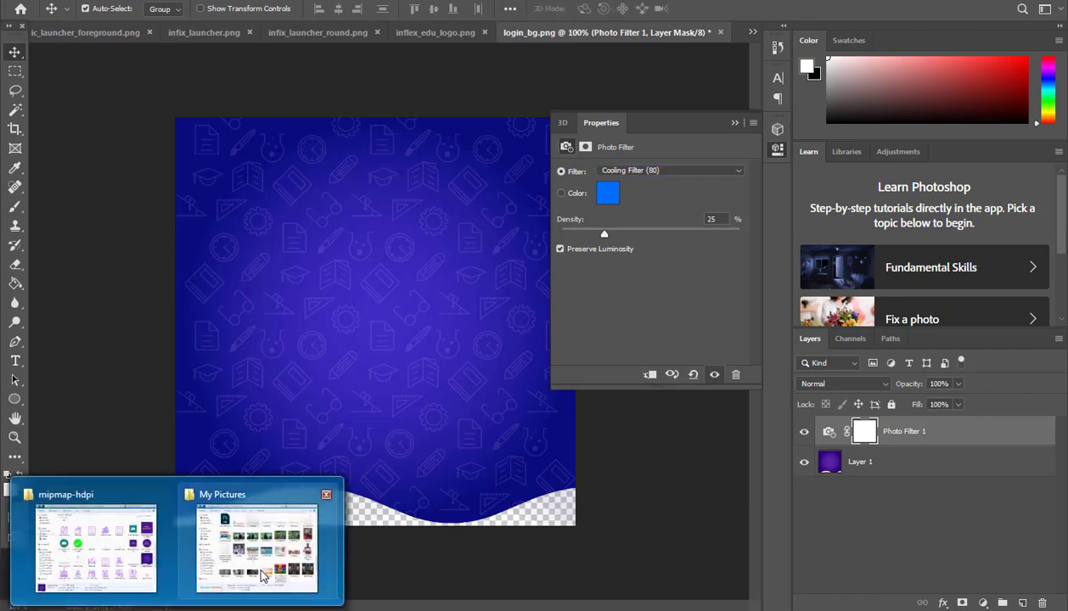
# Switch to the mipmap-hdpi window in Windows Explorer and copy ic_launcher_foreground.png, infix_launcher.png, infix_launcher_round.png and inflex_edu_logo.png.
pyautogui.click(85, 552)
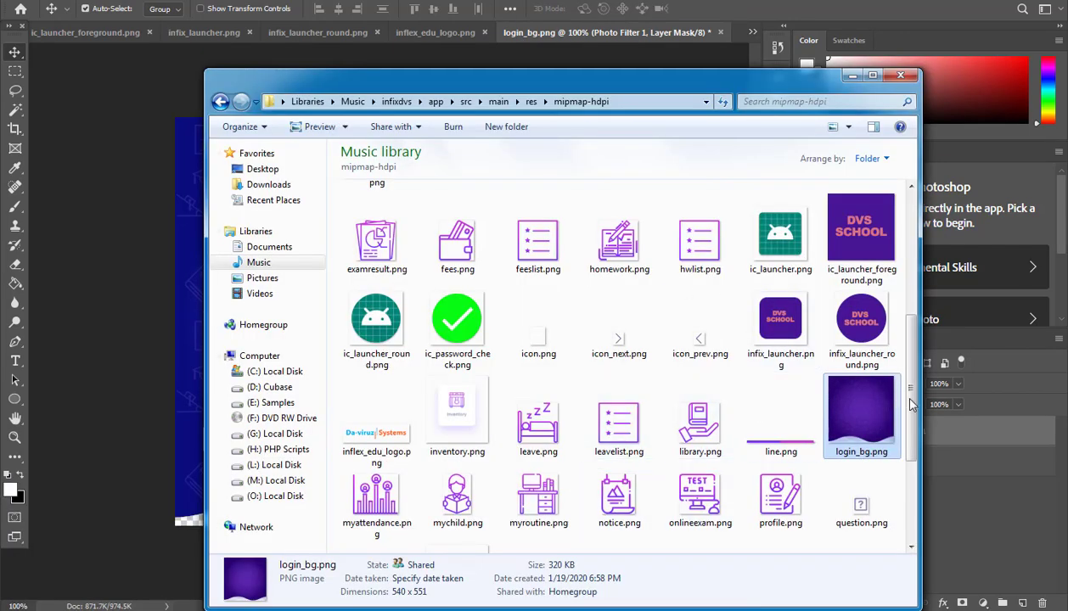
pyautogui.moveTo(908, 414); pyautogui.dragTo(932, 564)
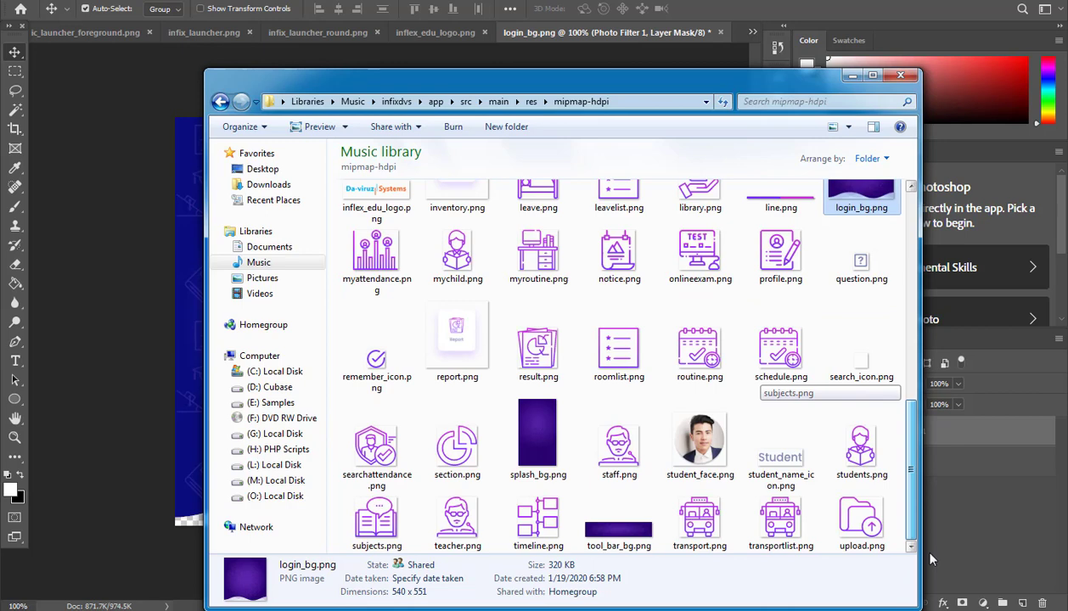
pyautogui.scroll(1, 928, 382)
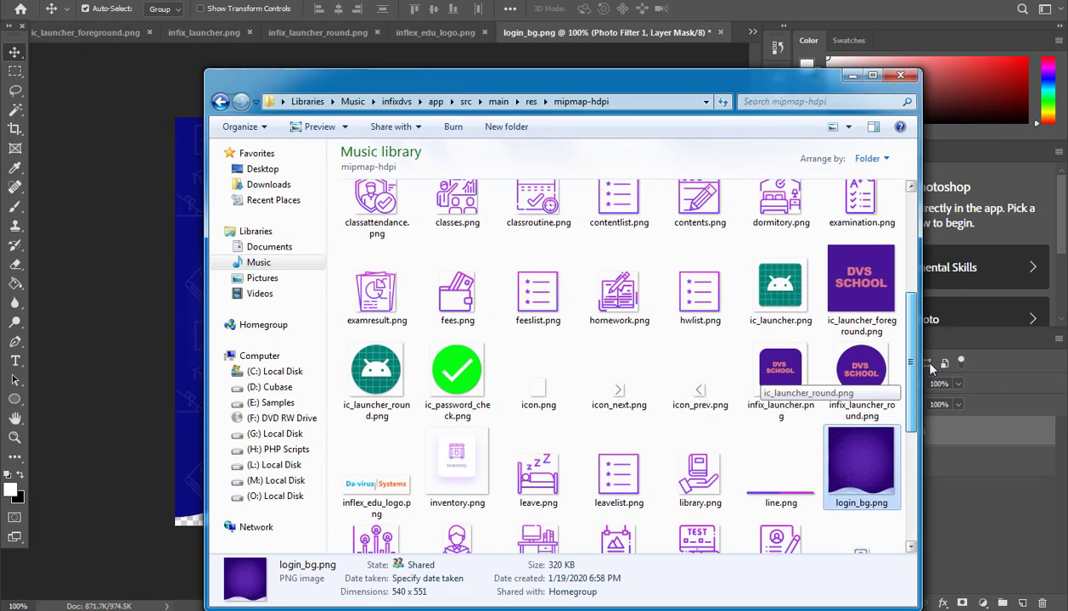
pyautogui.click(862, 374)
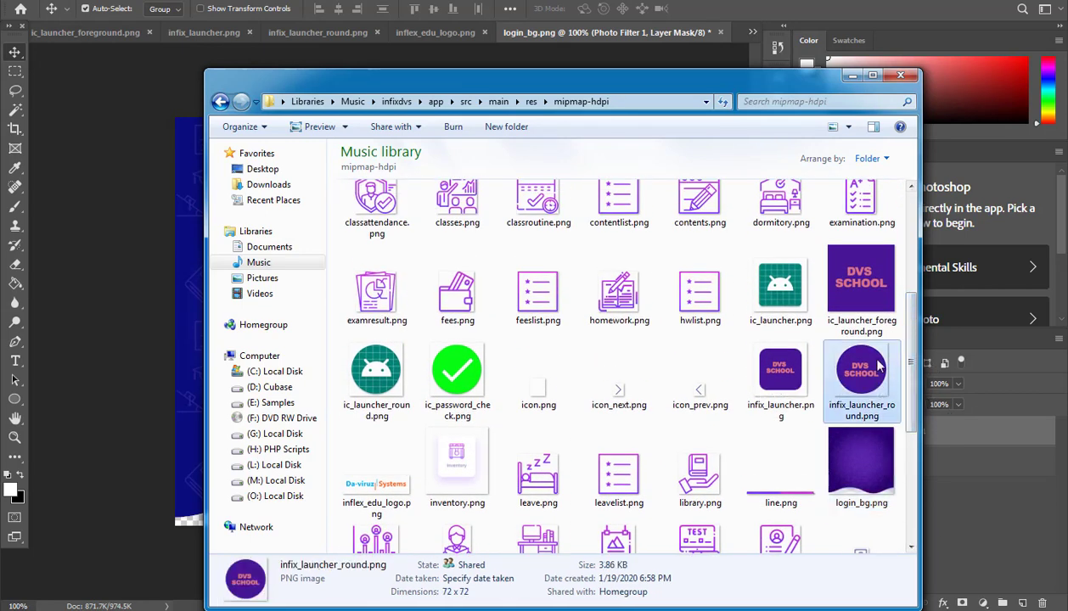
pyautogui.keyDown('ctrl'); pyautogui.click(864, 293); pyautogui.keyUp('ctrl')
pyautogui.keyDown('ctrl'); pyautogui.click(781, 374); pyautogui.keyUp('ctrl')
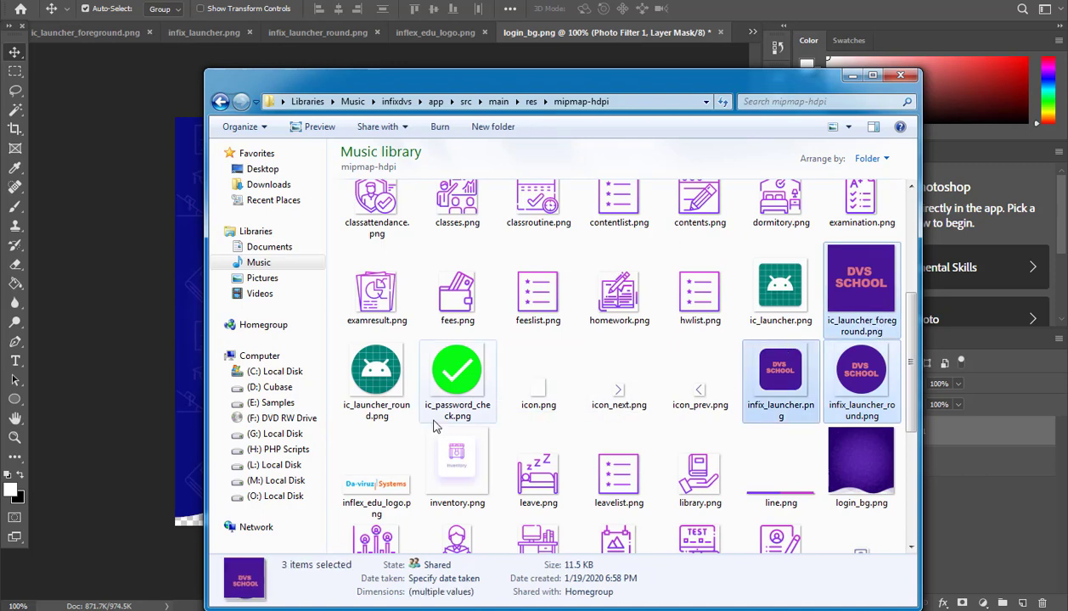
pyautogui.keyDown('ctrl'); pyautogui.click(378, 476); pyautogui.keyUp('ctrl')
pyautogui.rightClick(384, 489)
pyautogui.click(441, 408)
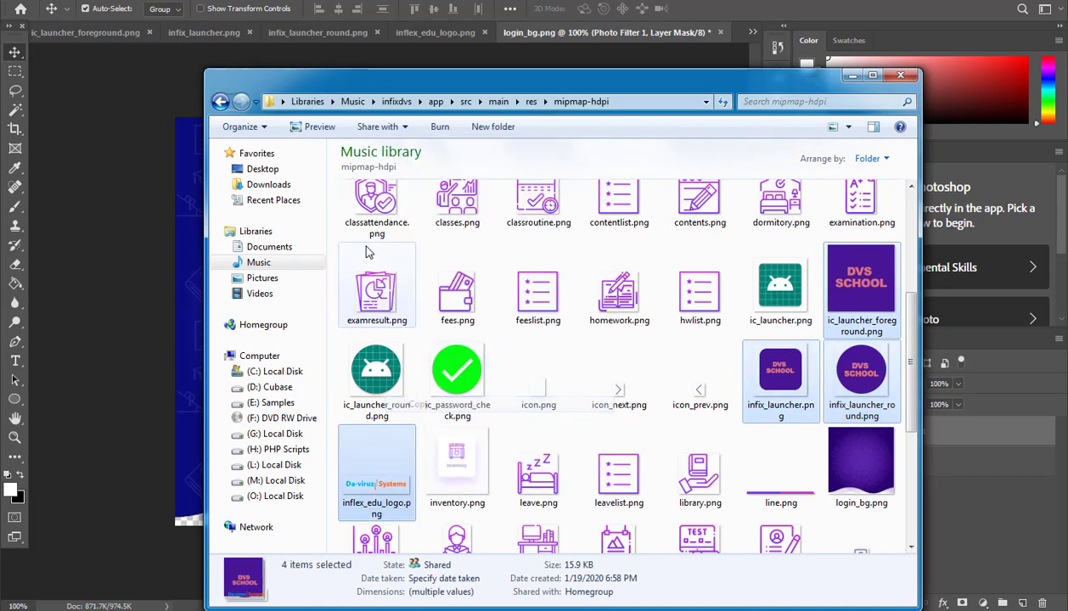
# Paste the four copied images into the mipmap-mdpi folder, replacing the existing files of the same names.
pyautogui.click(220, 101)
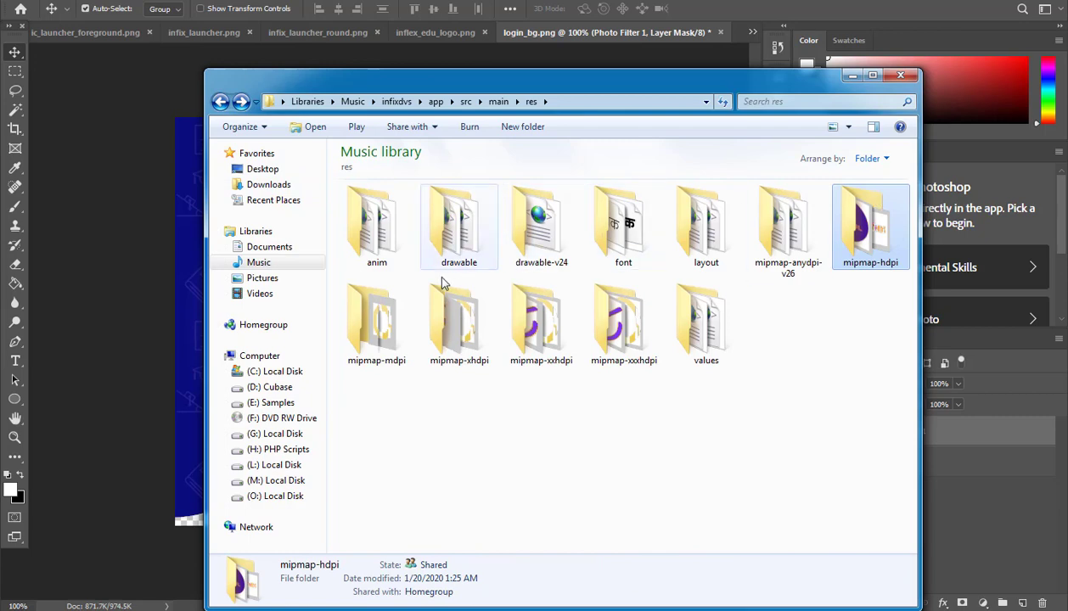
pyautogui.doubleClick(406, 314)
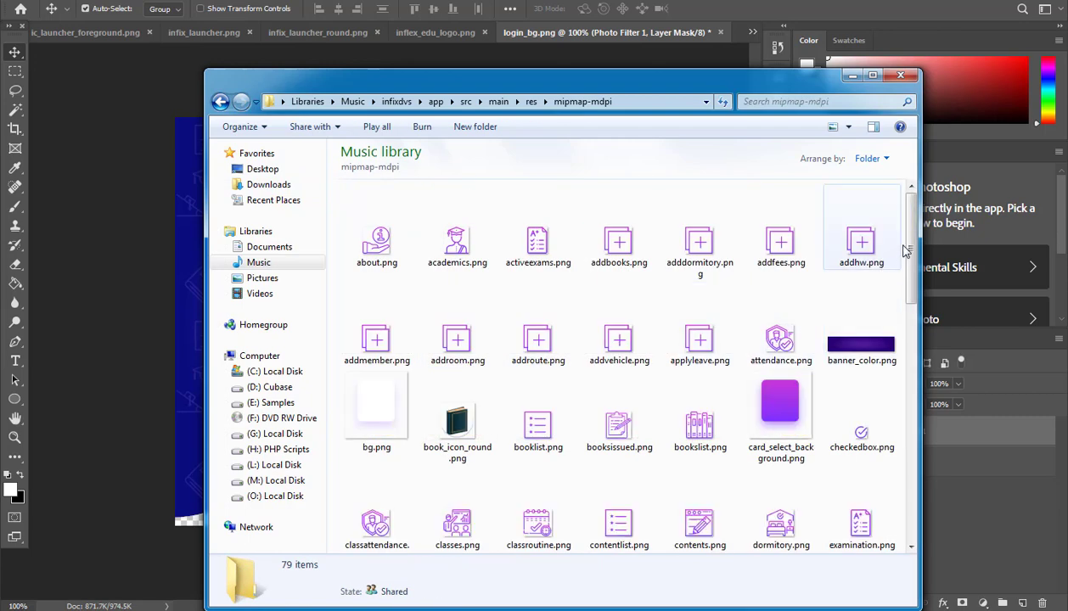
pyautogui.scroll(-5, 869, 274)
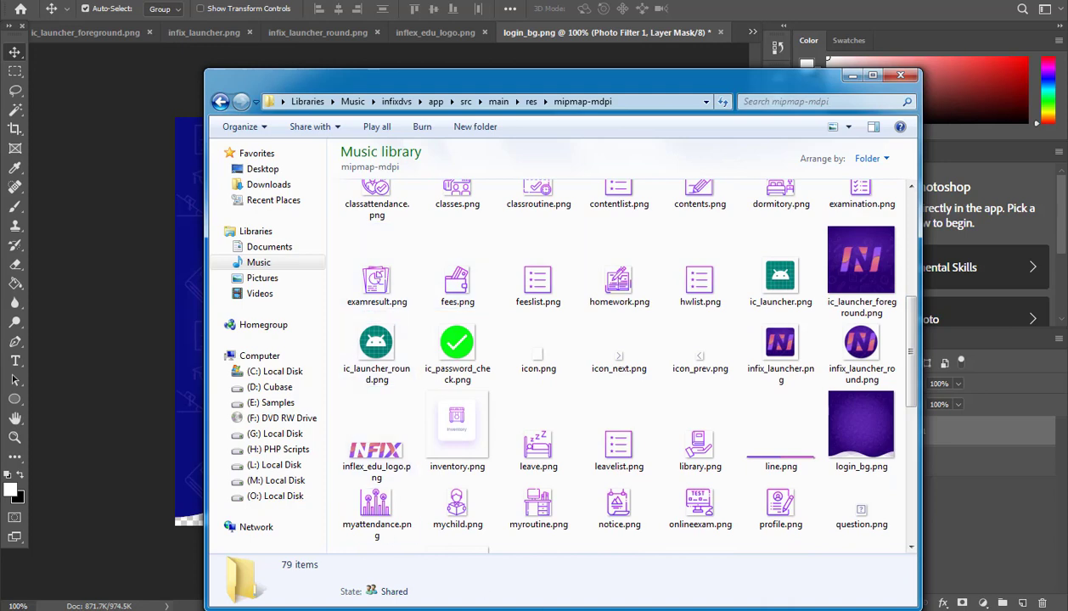
pyautogui.hotkey('ctrl', 'v')
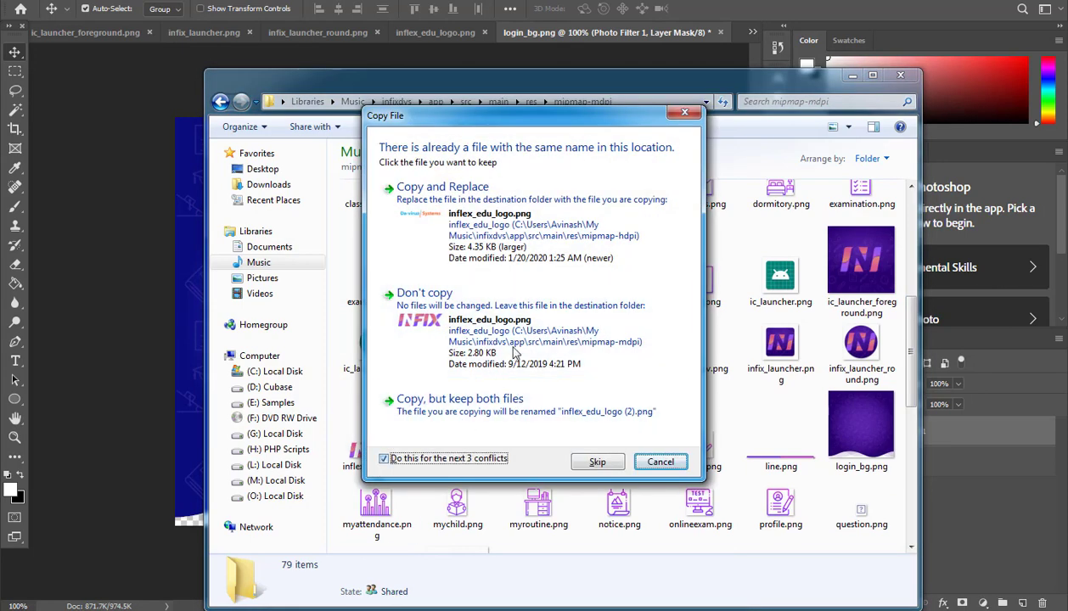
pyautogui.click(543, 247)
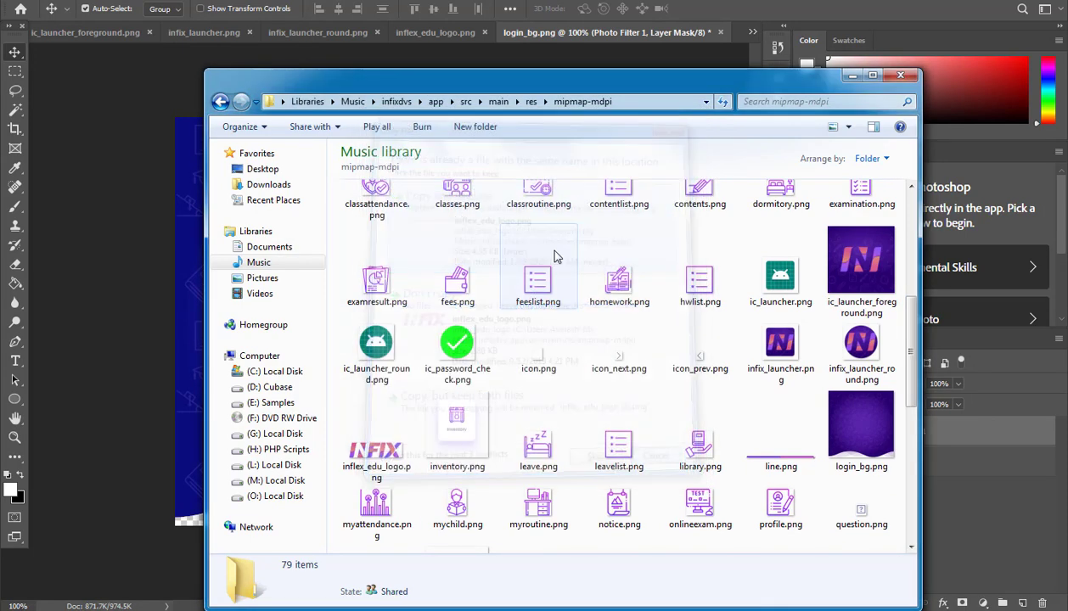
# Paste the copied launcher icons and logo into the mipmap-xhdpi folder, replacing all conflicting files.
pyautogui.click(220, 101)
pyautogui.doubleClick(467, 333)
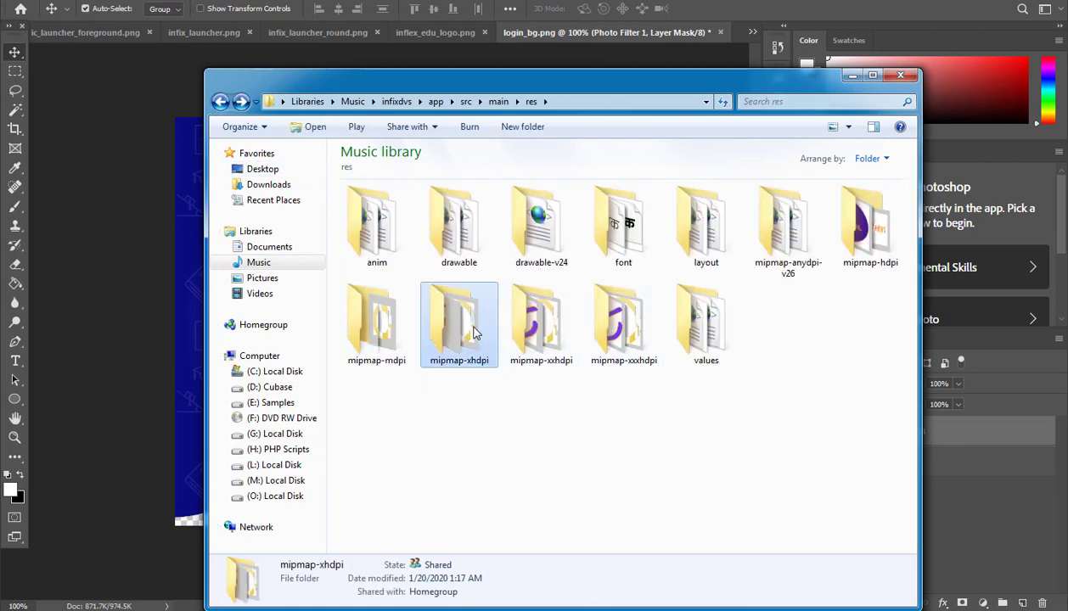
pyautogui.moveTo(908, 274); pyautogui.dragTo(920, 339)
pyautogui.hotkey('ctrl', 'v')
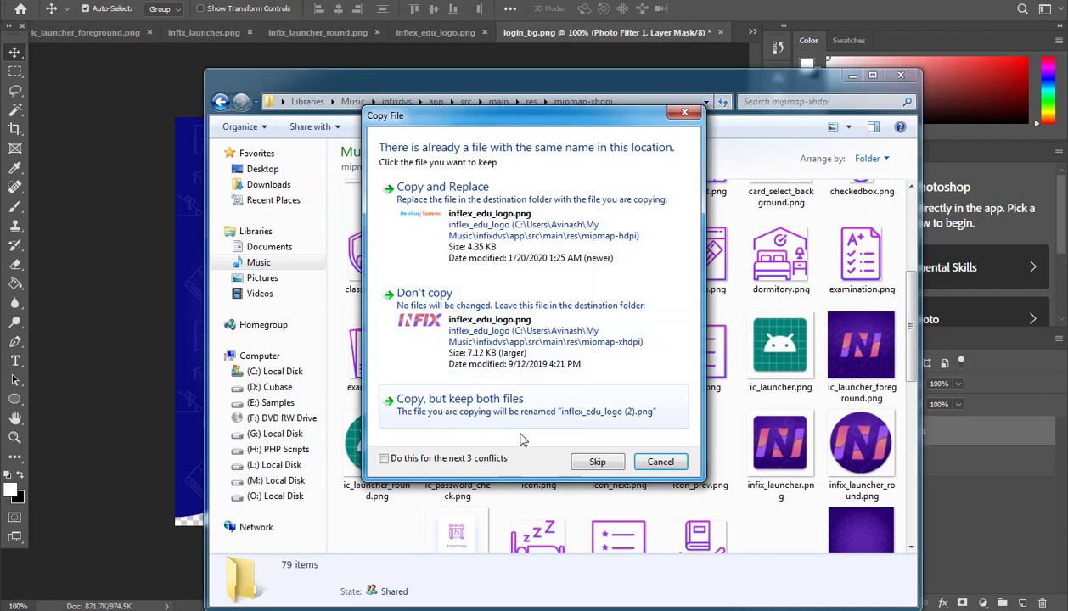
pyautogui.click(471, 458)
pyautogui.click(577, 242)
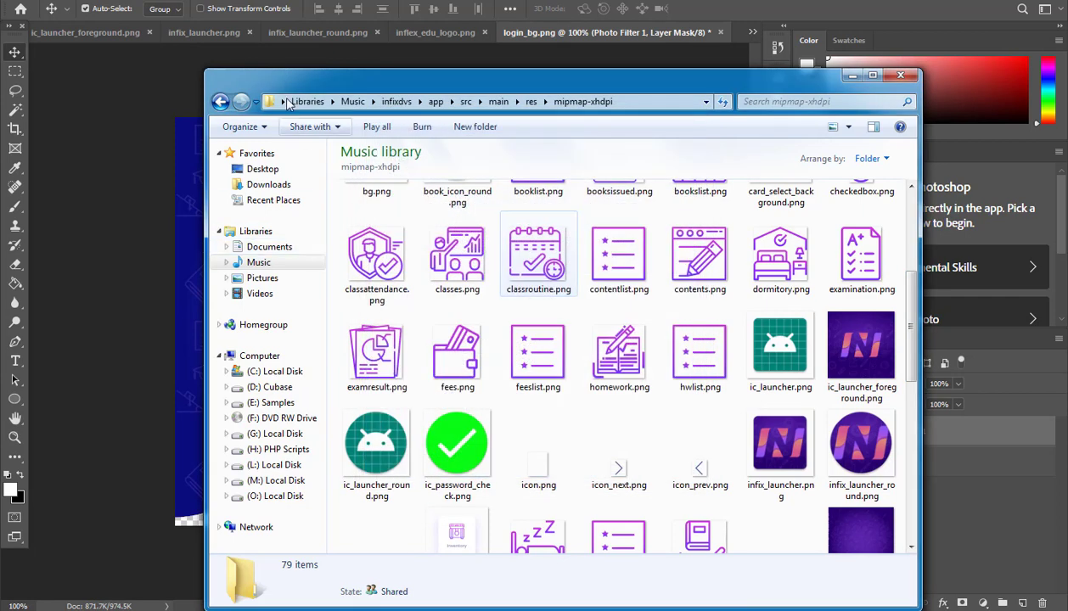
# Paste the copied launcher icons and logo into the mipmap-xxhdpi folder, replacing all conflicting files.
pyautogui.press('BackSpace')
pyautogui.doubleClick(540, 321)
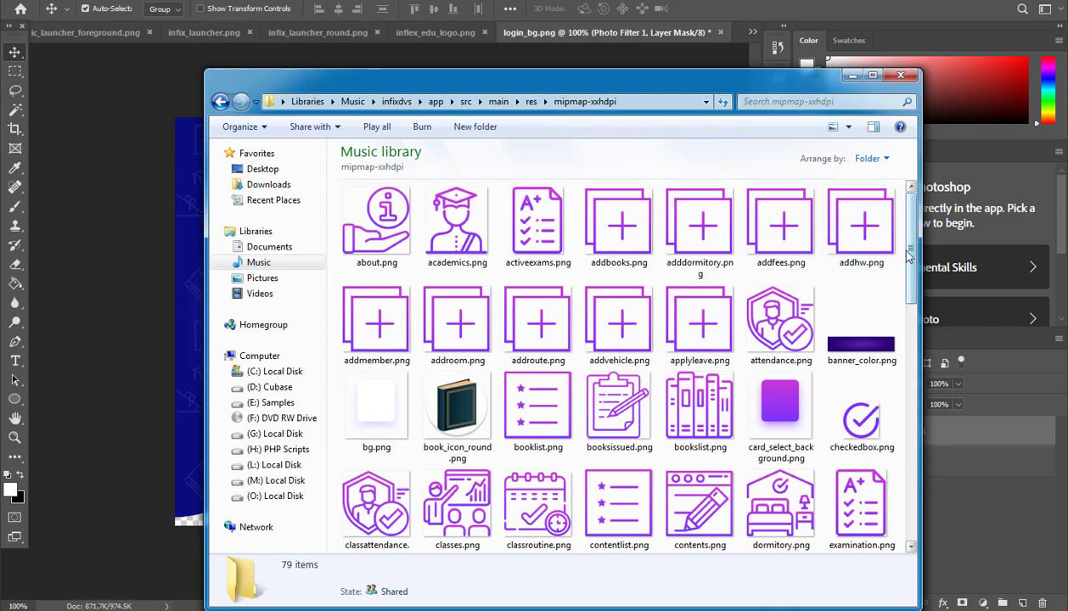
pyautogui.scroll(-5, 893, 252)
pyautogui.hotkey('ctrl', 'v')
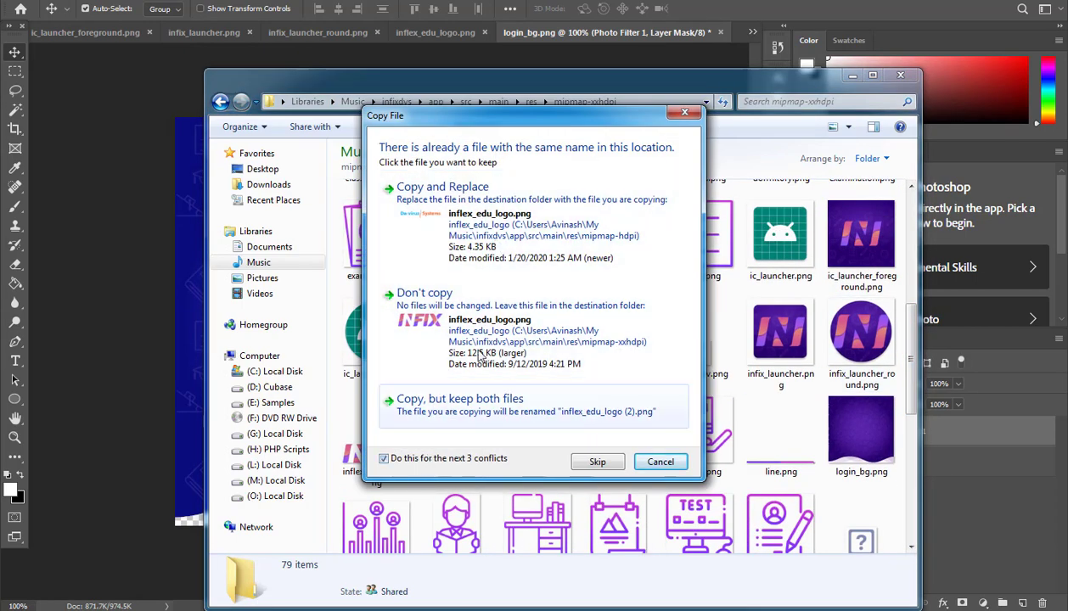
pyautogui.click(425, 223)
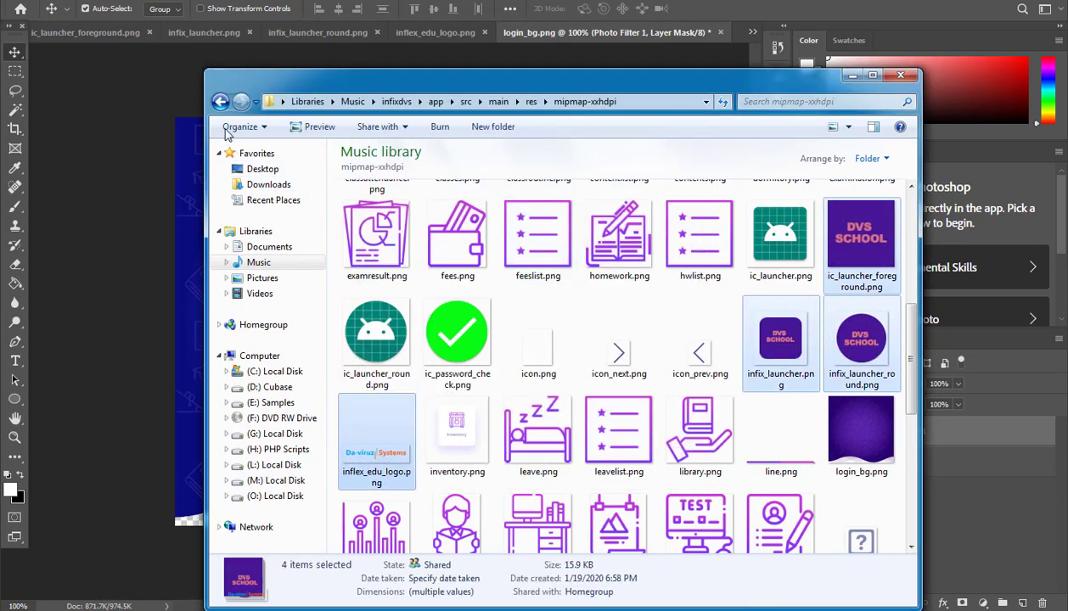
# Paste the copied launcher icons and logo into the mipmap-xxxhdpi folder, replacing all conflicting files.
pyautogui.click(220, 101)
pyautogui.doubleClick(620, 331)
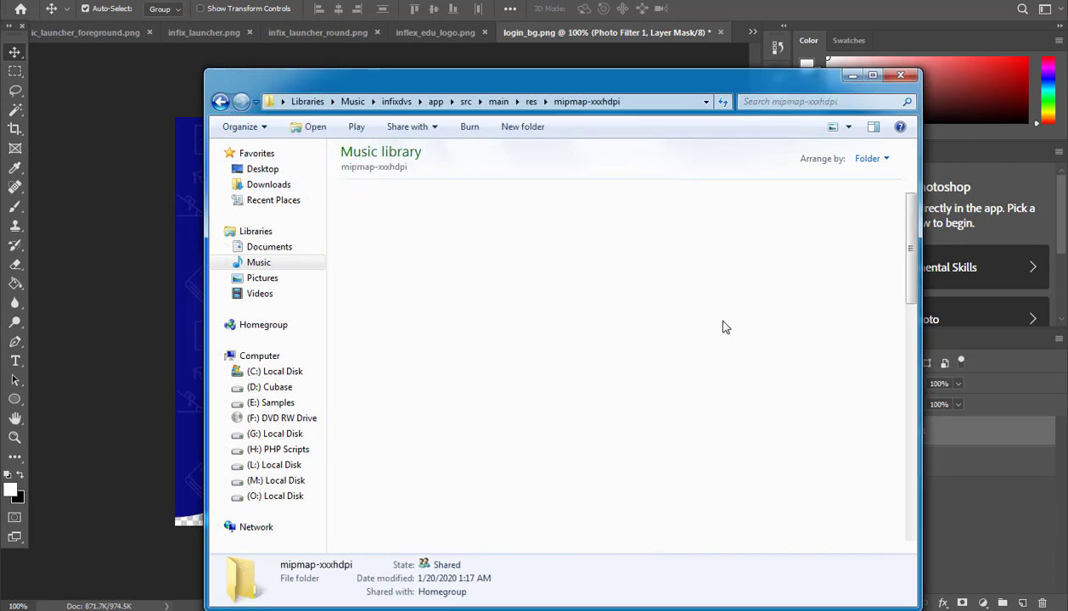
pyautogui.scroll(-5, 940, 378)
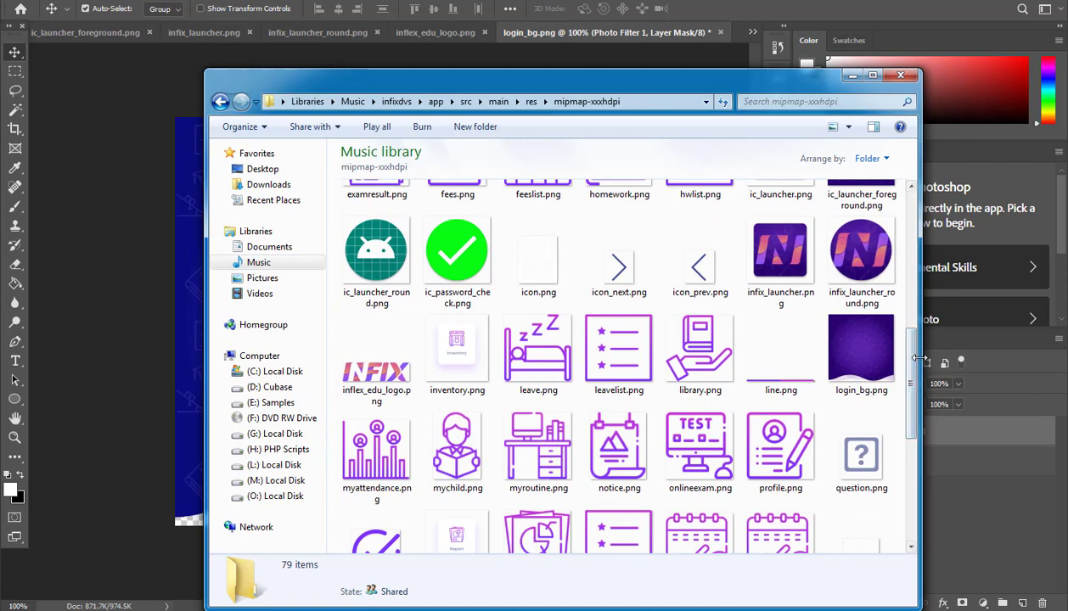
pyautogui.hotkey('ctrl', 'v')
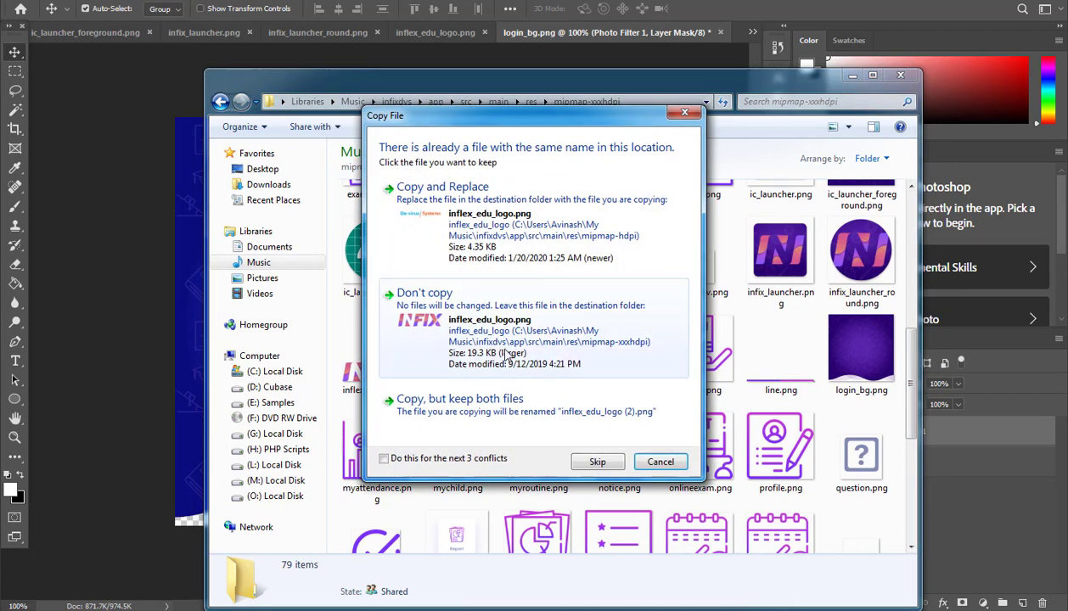
pyautogui.click(430, 458)
pyautogui.click(543, 200)
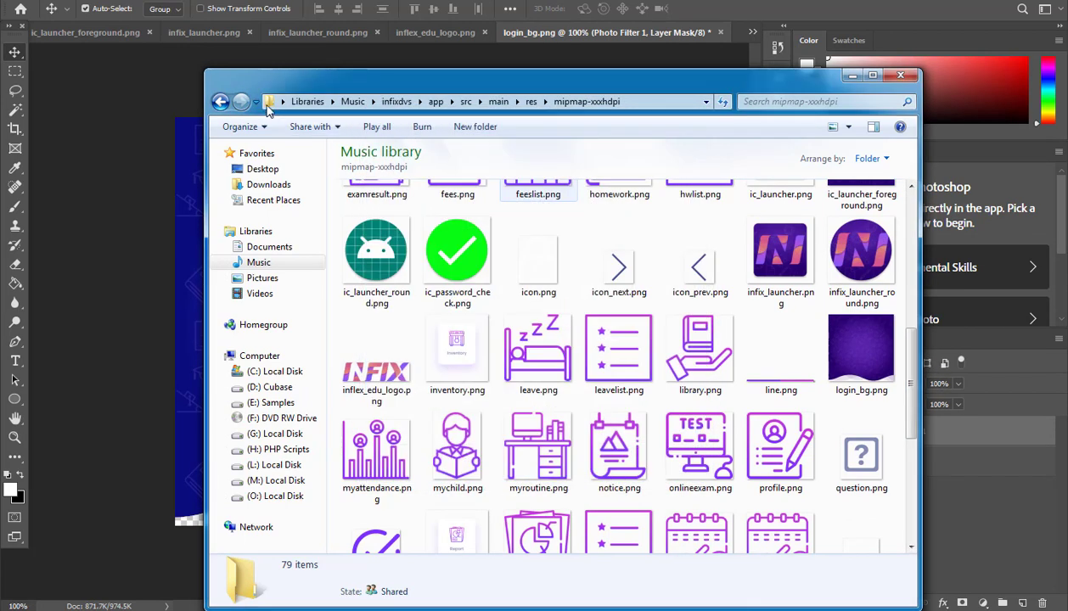
# Check the contents of the values folder under res and return to the res folder.
pyautogui.click(219, 102)
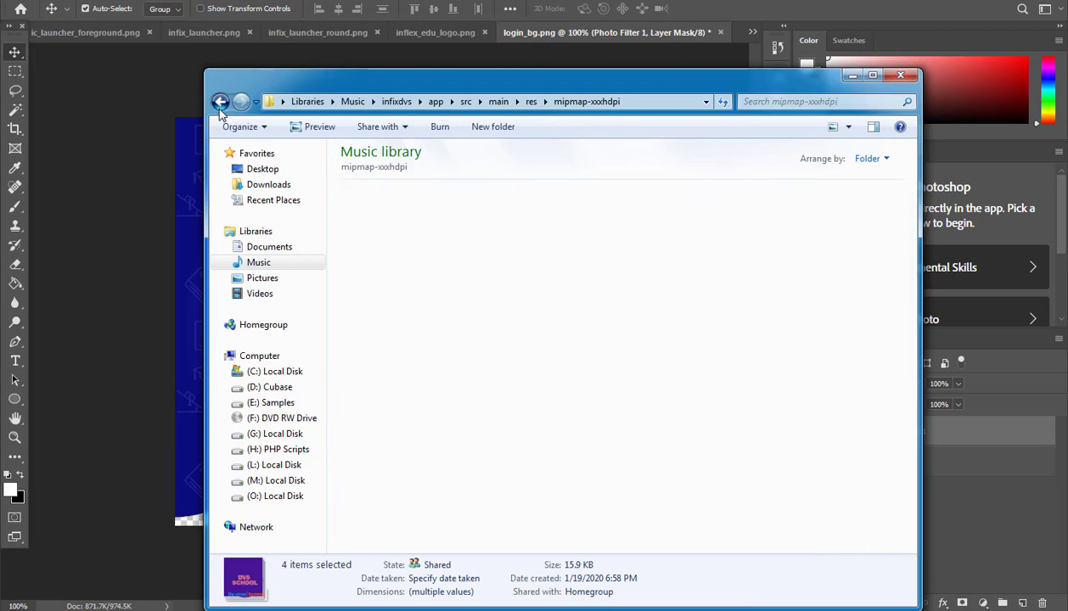
pyautogui.doubleClick(694, 302)
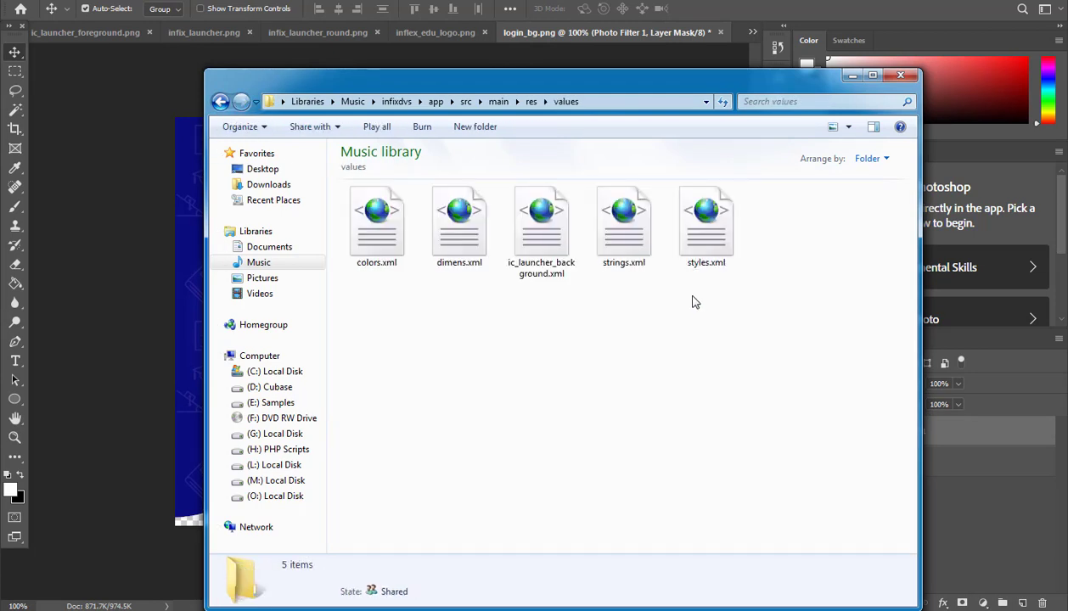
pyautogui.click(220, 101)
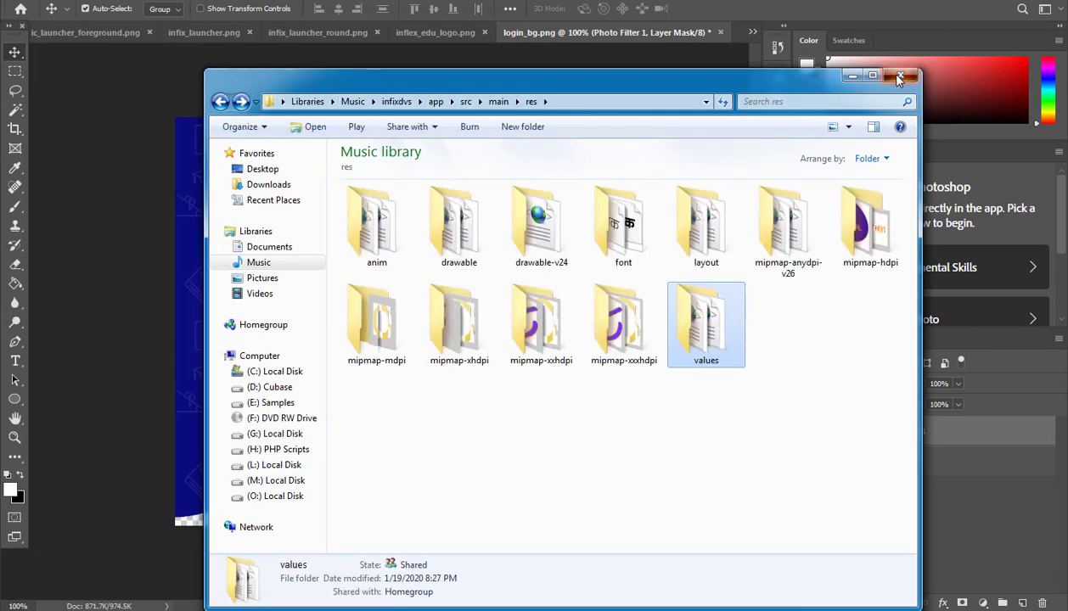
# Close the res folder window and switch to the infixdvs project in Android Studio.
pyautogui.click(900, 77)
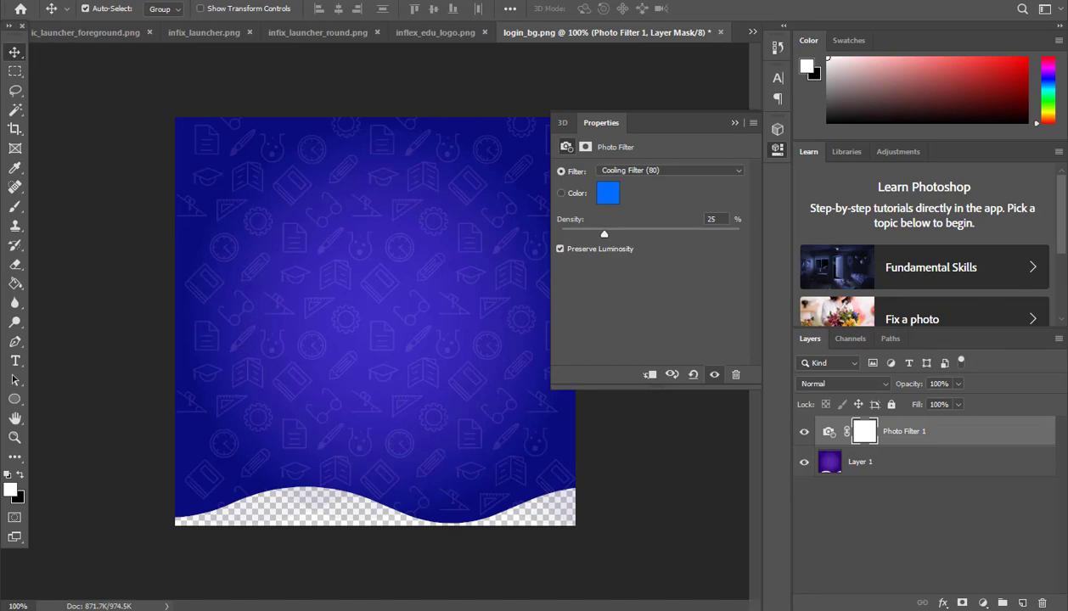
pyautogui.hotkey('alt', 'Tab')
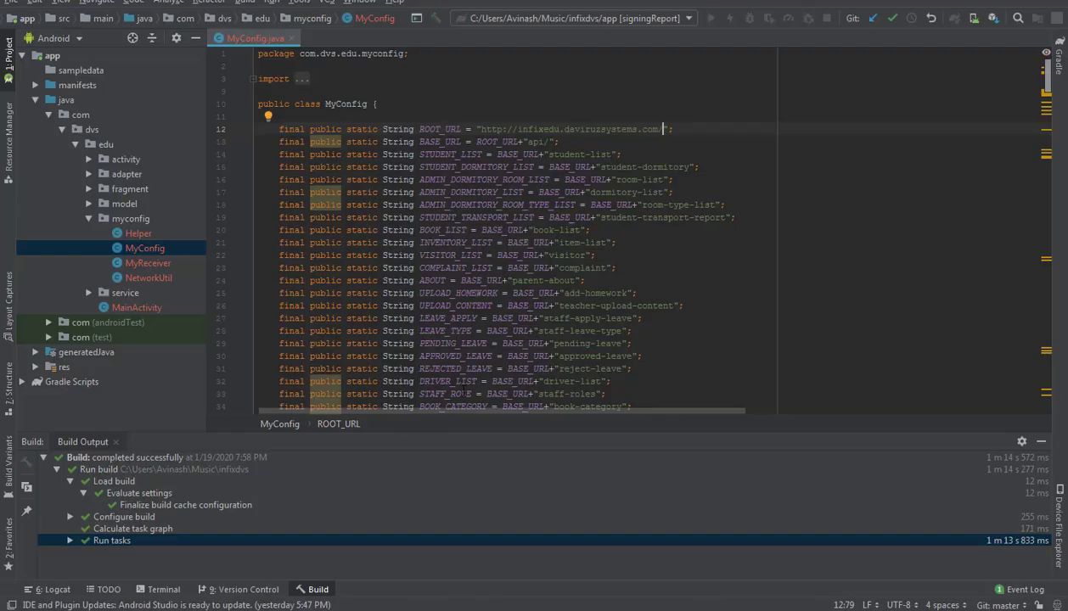